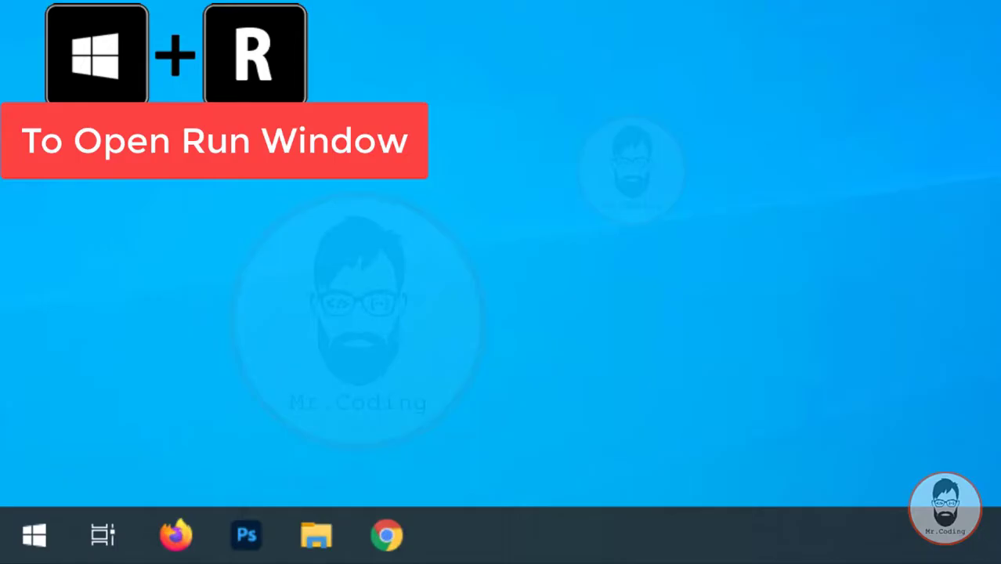
- Launch Word through the Run command winword and create a blank document
{"action": "key", "text": "super+r"}
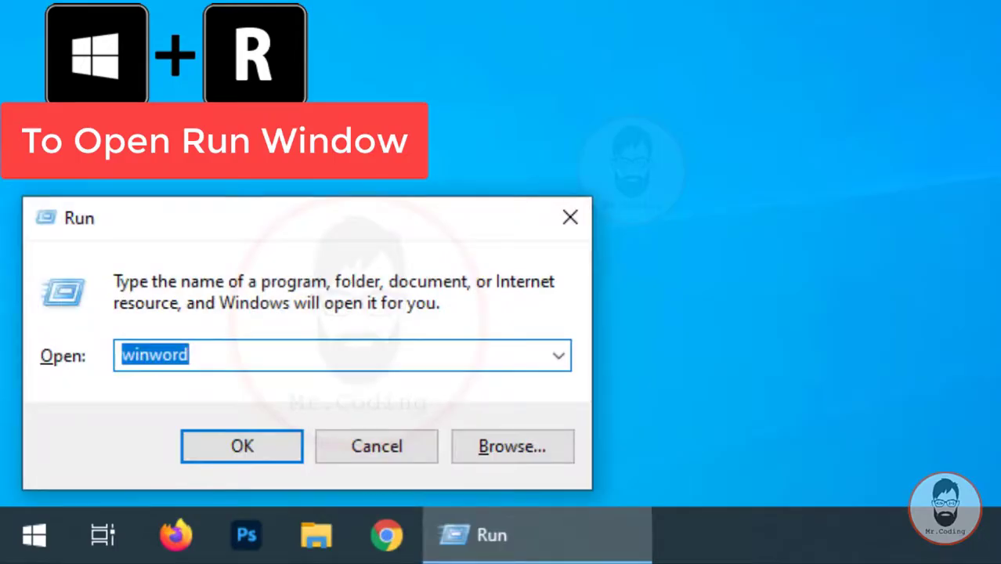
{"action": "type", "text": "winword"}
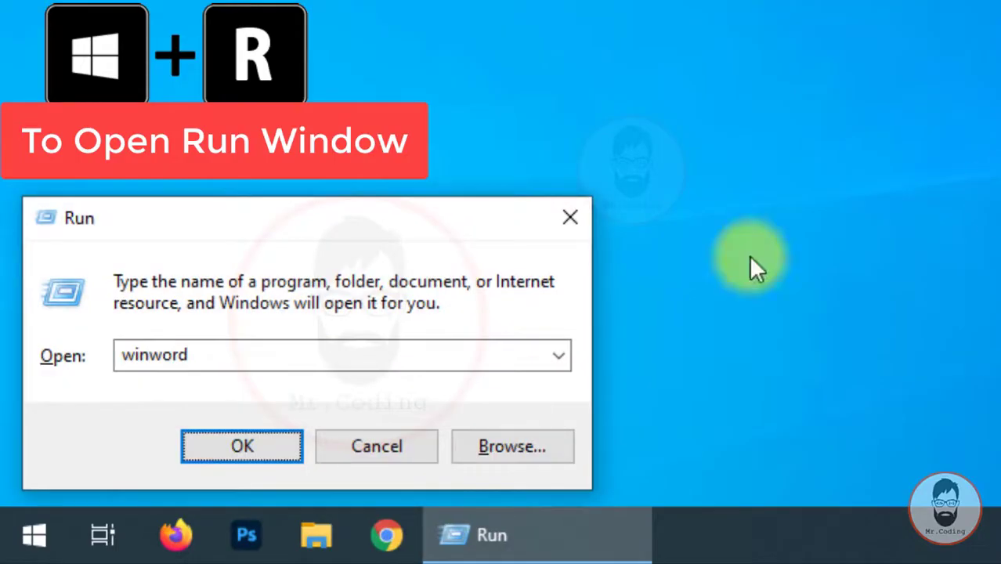
{"action": "left_click", "coordinate": [278, 453]}
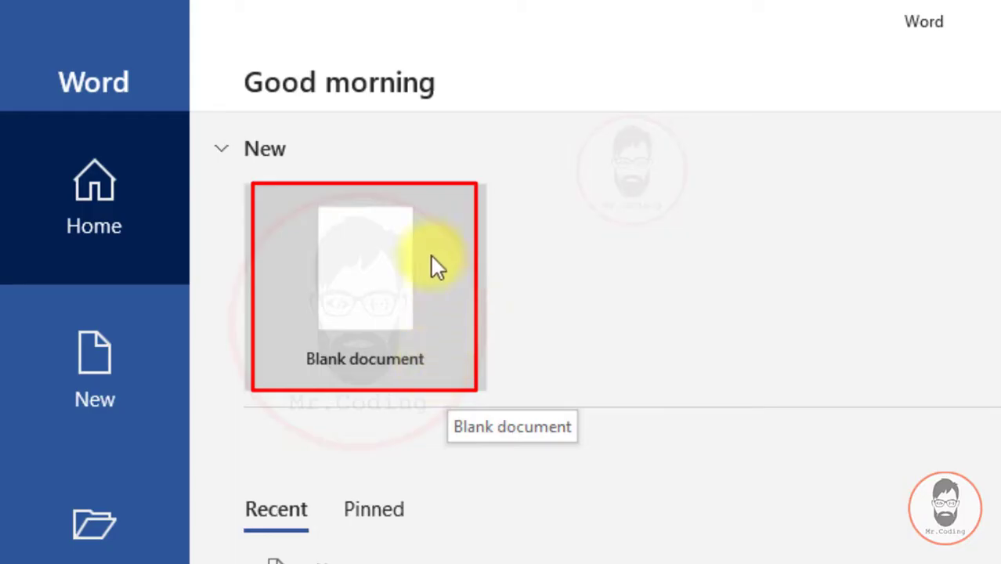
{"action": "left_click", "coordinate": [360, 249]}
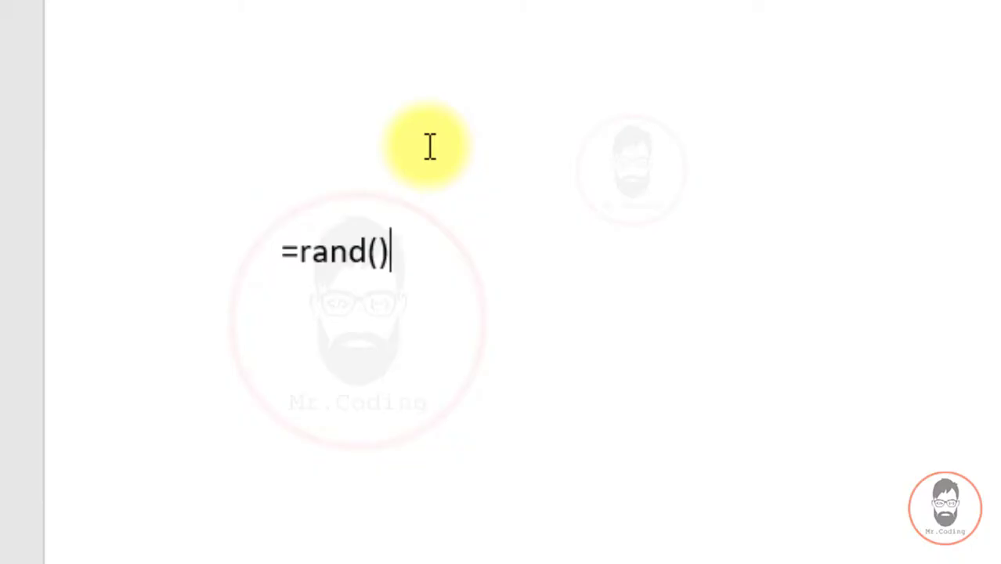
- Generate sample paragraphs from =rand() and merge the paragraph starting "To make your document look" into the first one
{"action": "key", "text": "Return"}
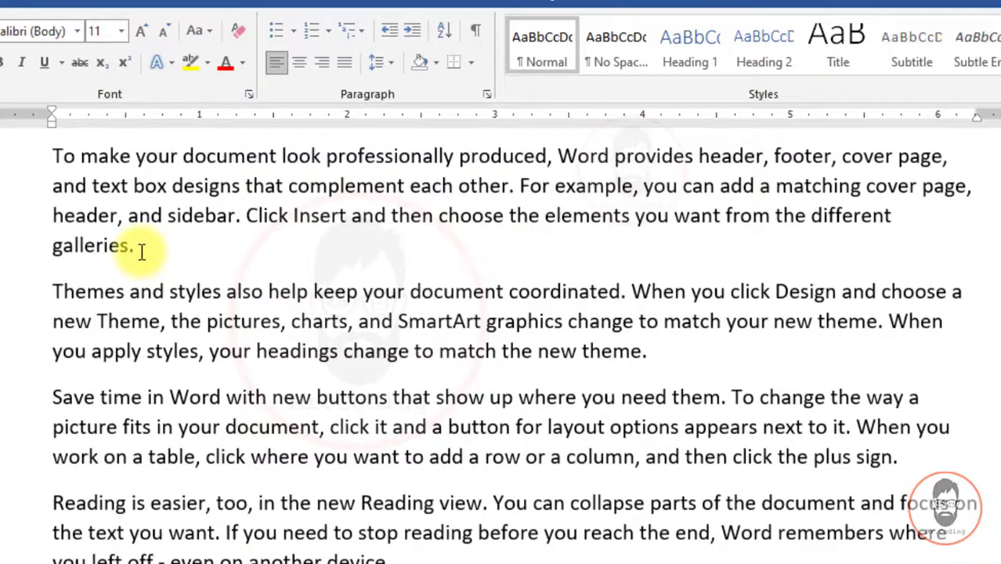
{"action": "scroll", "coordinate": [141, 251], "scroll_direction": "up", "scroll_amount": 3}
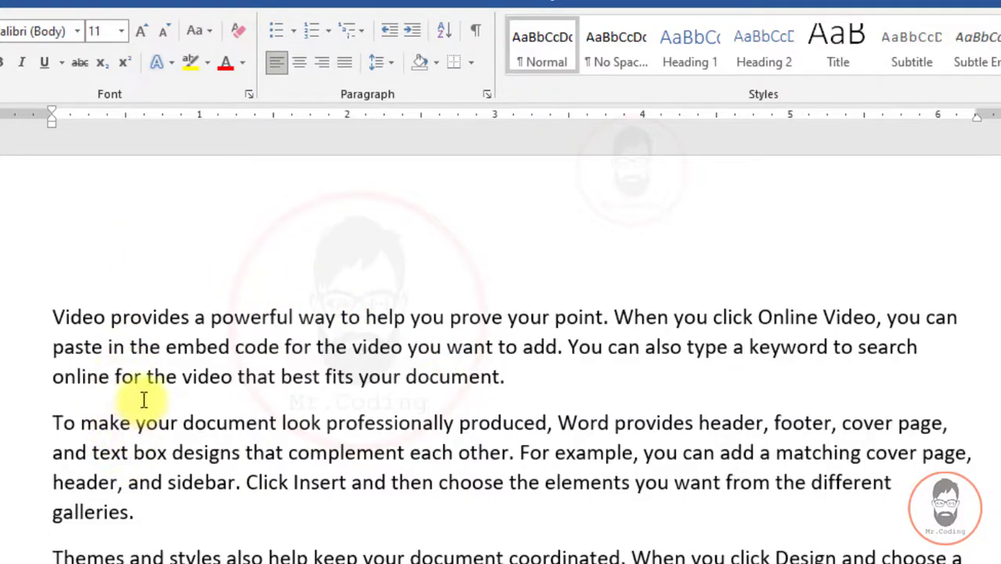
{"action": "left_click", "coordinate": [55, 423]}
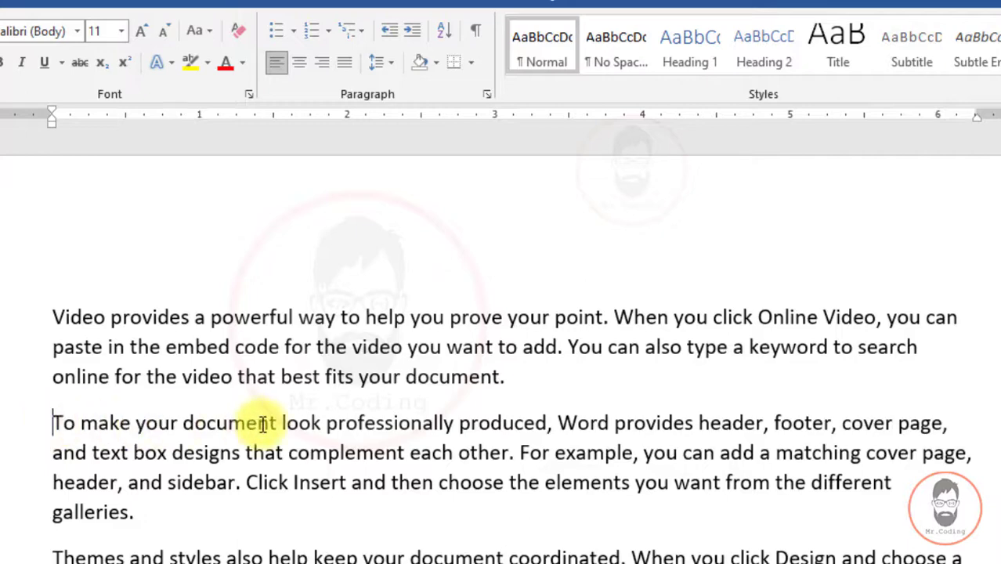
{"action": "key", "text": "BackSpace"}
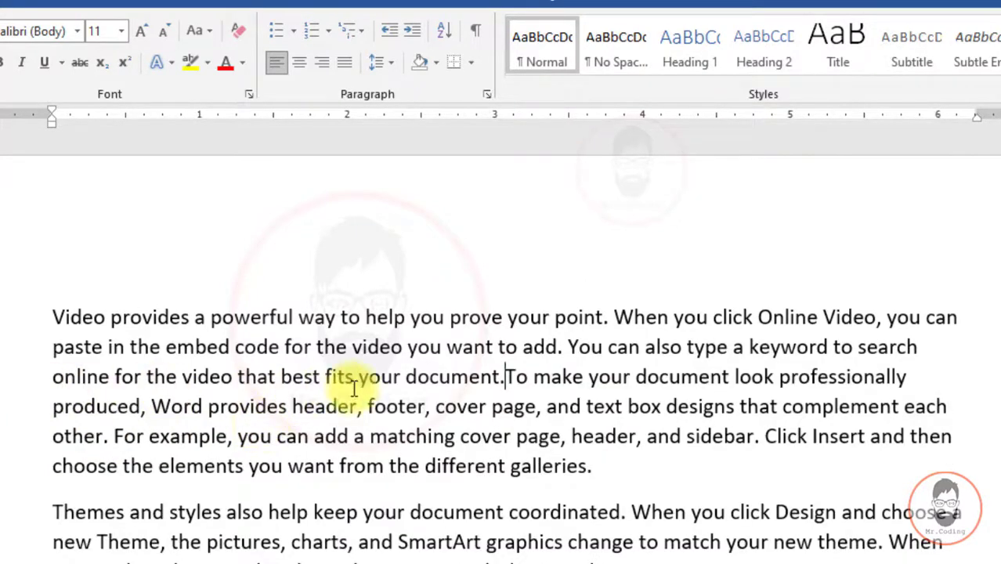
{"action": "scroll", "coordinate": [233, 349], "scroll_direction": "down", "scroll_amount": 1}
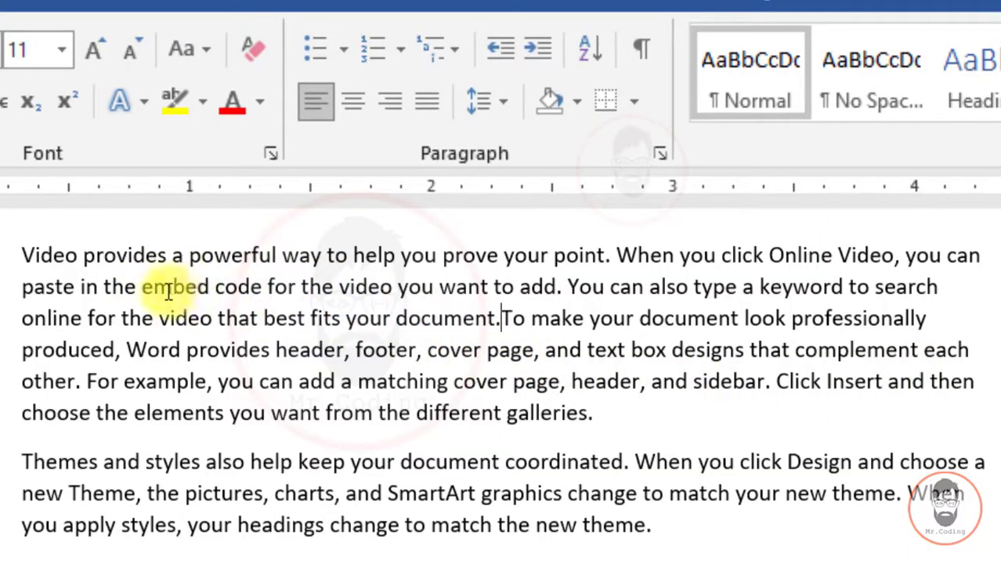
- Right-align the whole merged first paragraph, and set it back to left alignment
{"action": "left_click_drag", "start_coordinate": [607, 415], "coordinate": [24, 250]}
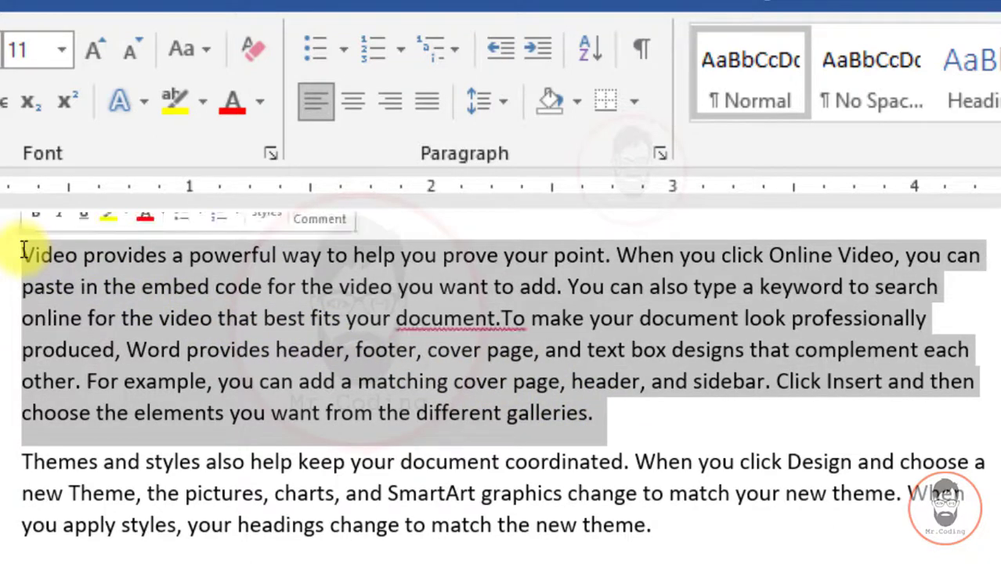
{"action": "left_click", "coordinate": [381, 123]}
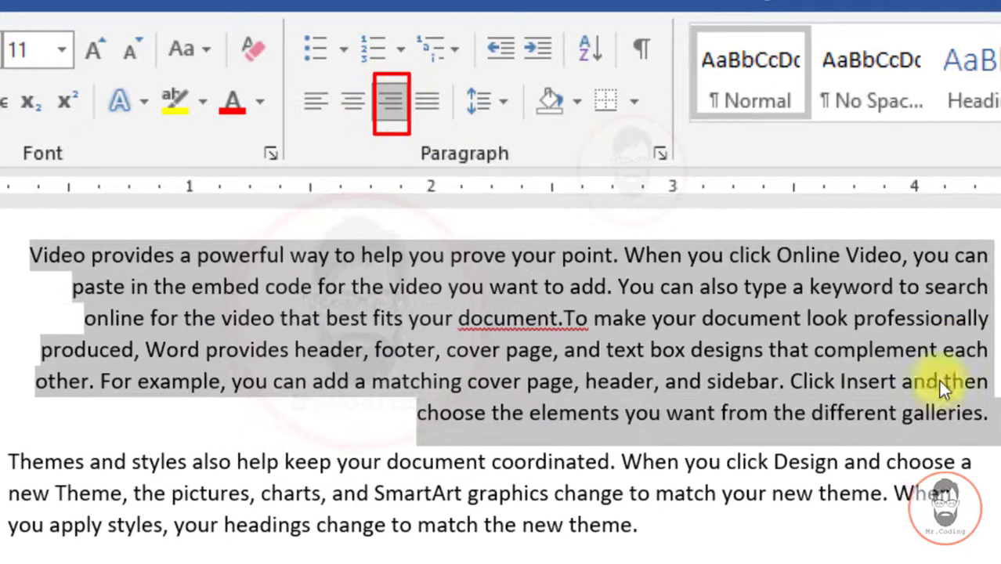
{"action": "left_click", "coordinate": [979, 256]}
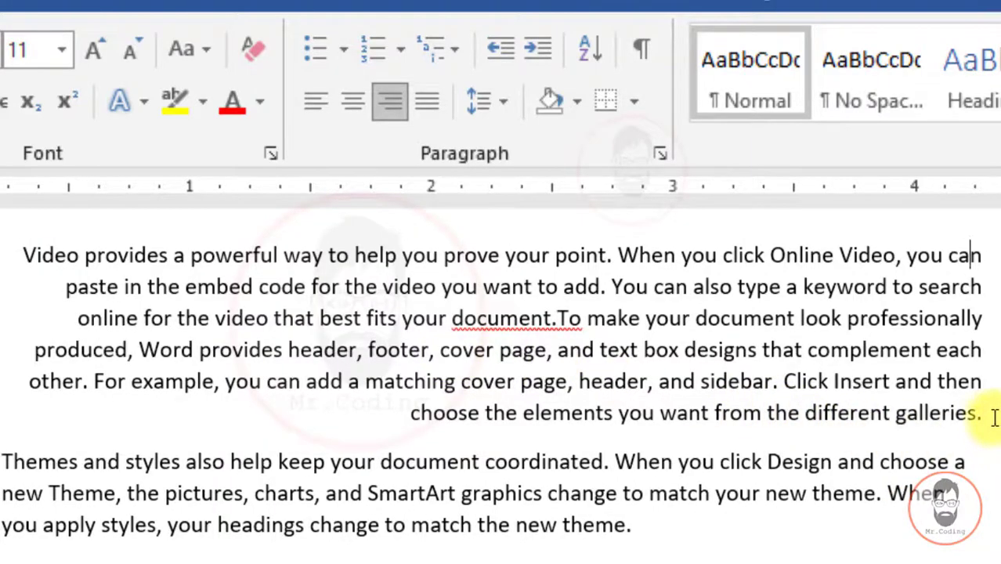
{"action": "left_click_drag", "start_coordinate": [993, 416], "coordinate": [28, 261]}
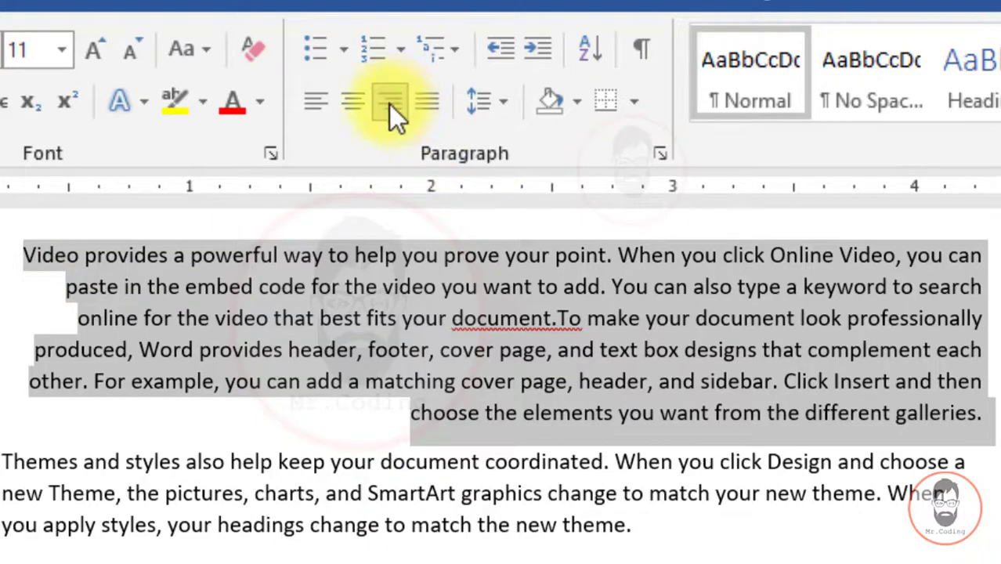
{"action": "left_click", "coordinate": [315, 109]}
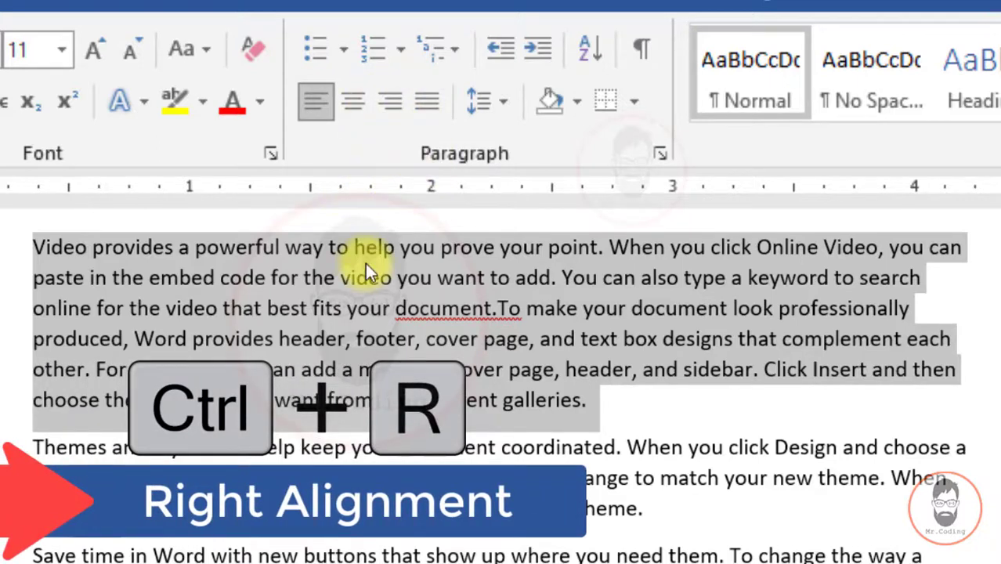
- Try right and center alignment on the first paragraph, restoring left alignment after each
{"action": "key", "text": "ctrl+r"}
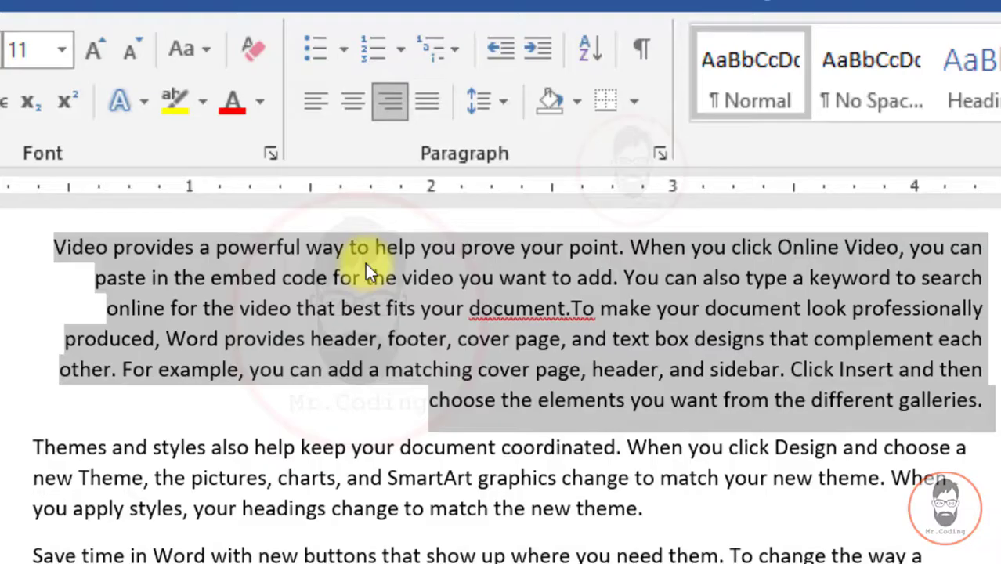
{"action": "key", "text": "ctrl+l"}
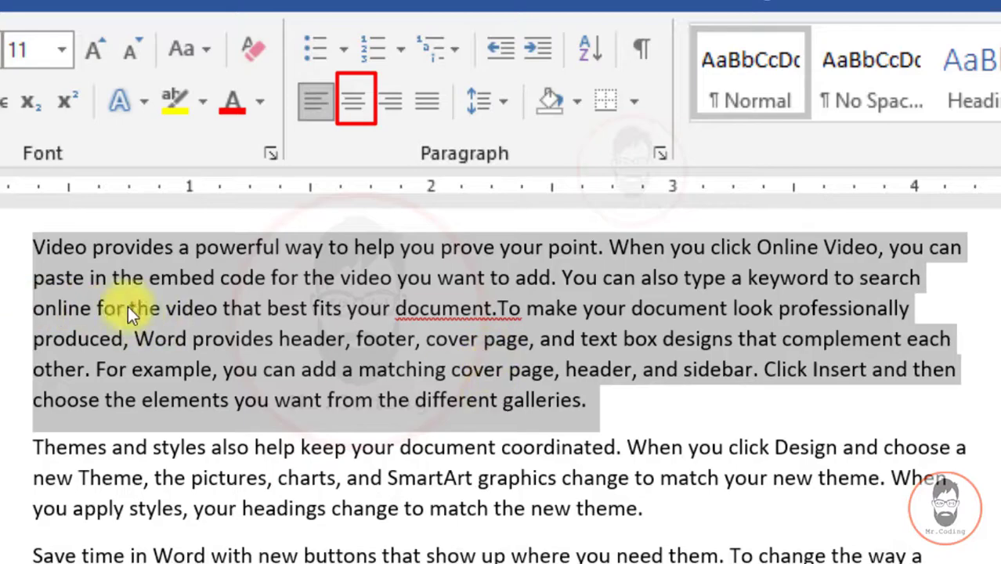
{"action": "left_click", "coordinate": [362, 104]}
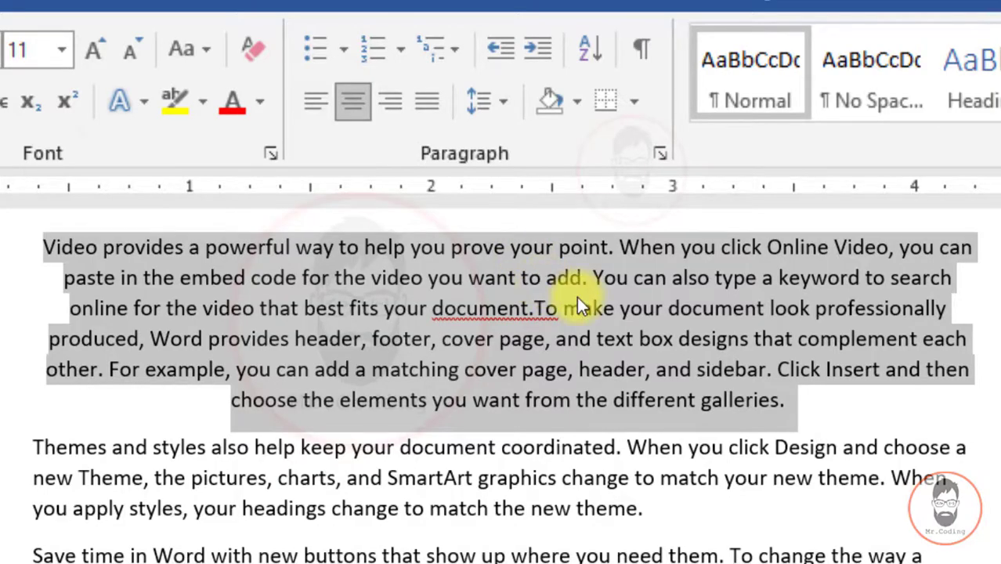
{"action": "key", "text": "ctrl+l"}
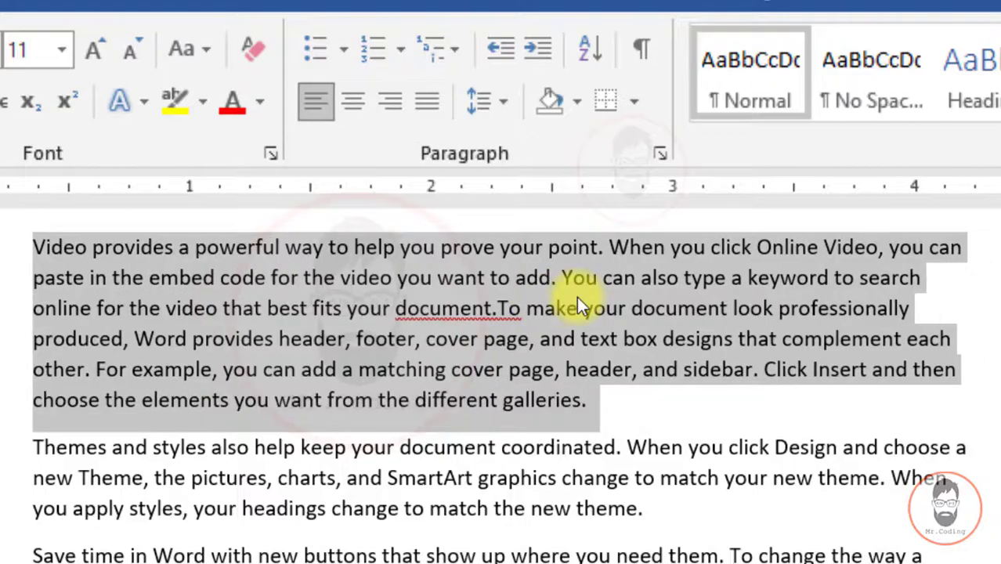
- Split the first paragraph after "Video provides a powerful way" so those words form their own line
{"action": "left_click", "coordinate": [338, 251]}
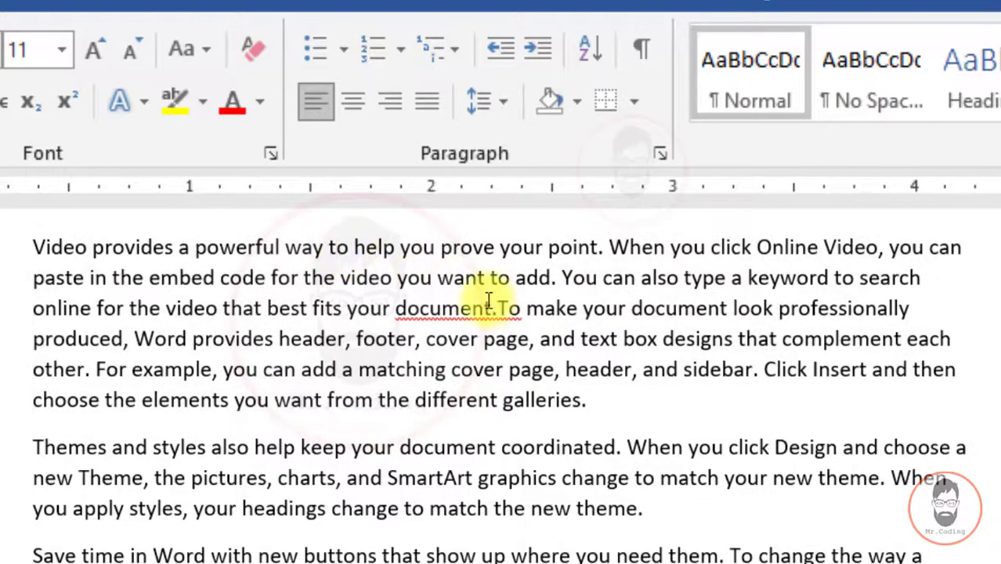
{"action": "left_click", "coordinate": [323, 247]}
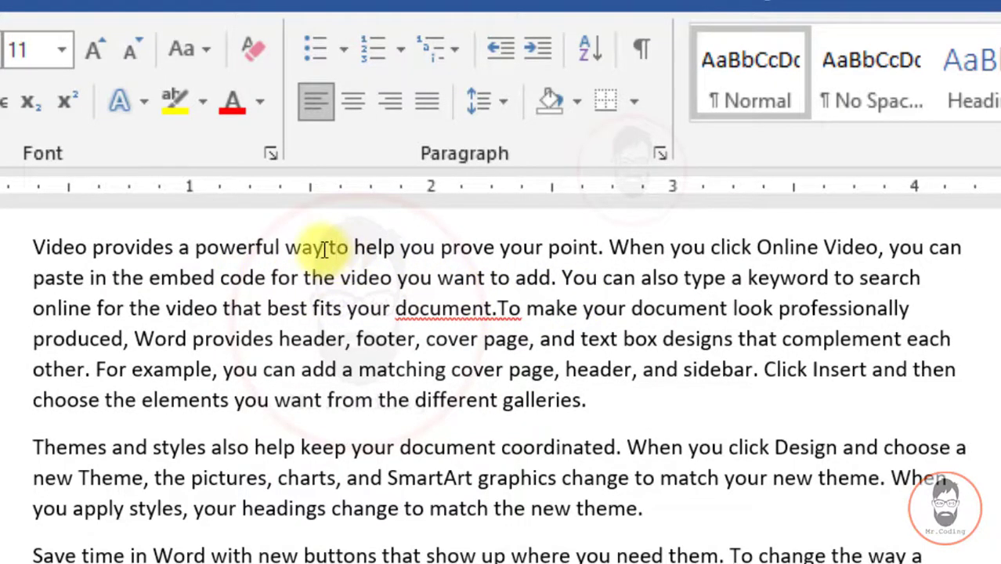
{"action": "key", "text": "Return"}
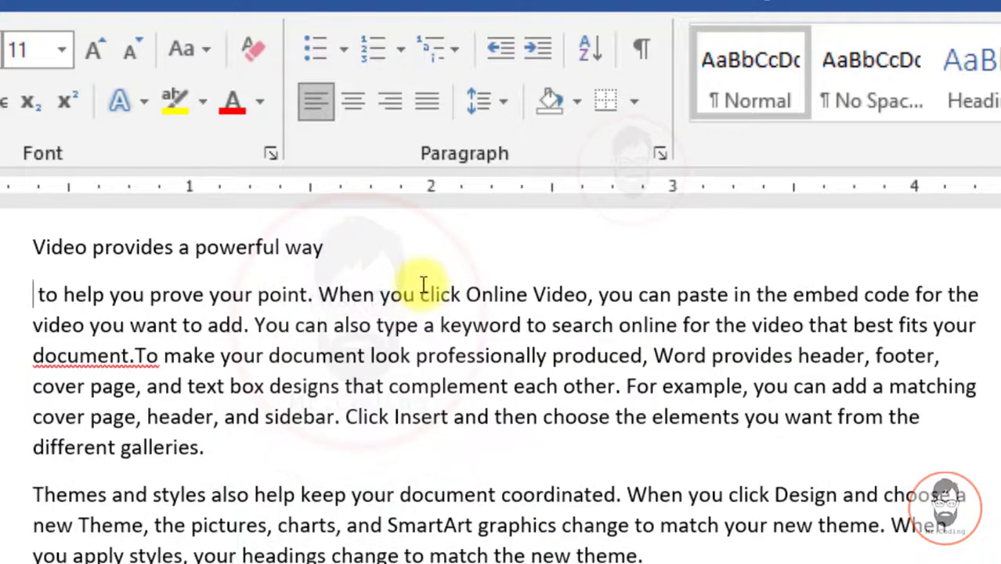
- Format the line "Video provides a powerful way" as a bold heading at font size 18
{"action": "left_click", "coordinate": [31, 243]}
{"action": "left_click", "coordinate": [317, 247], "text": "shift"}
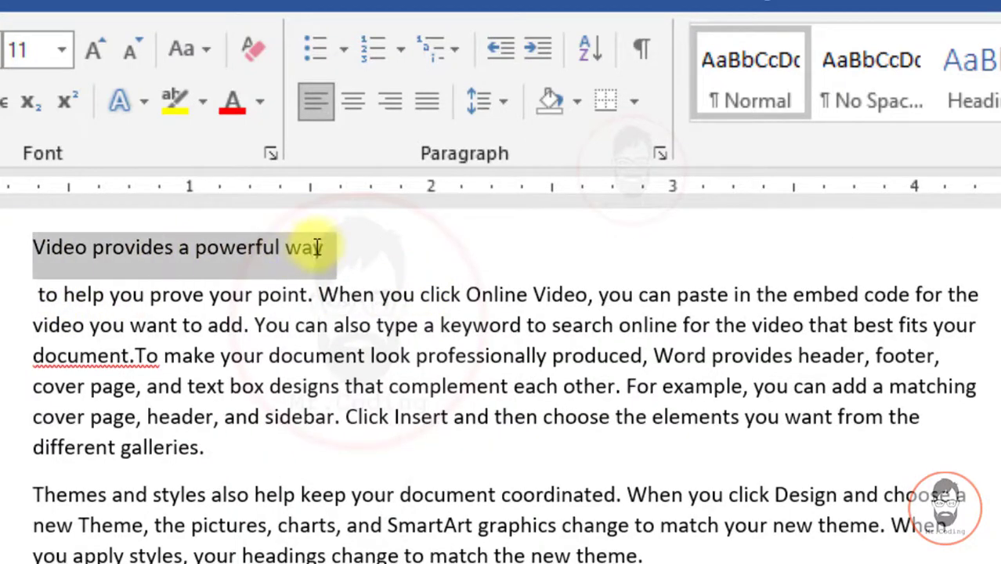
{"action": "key", "text": "ctrl+b"}
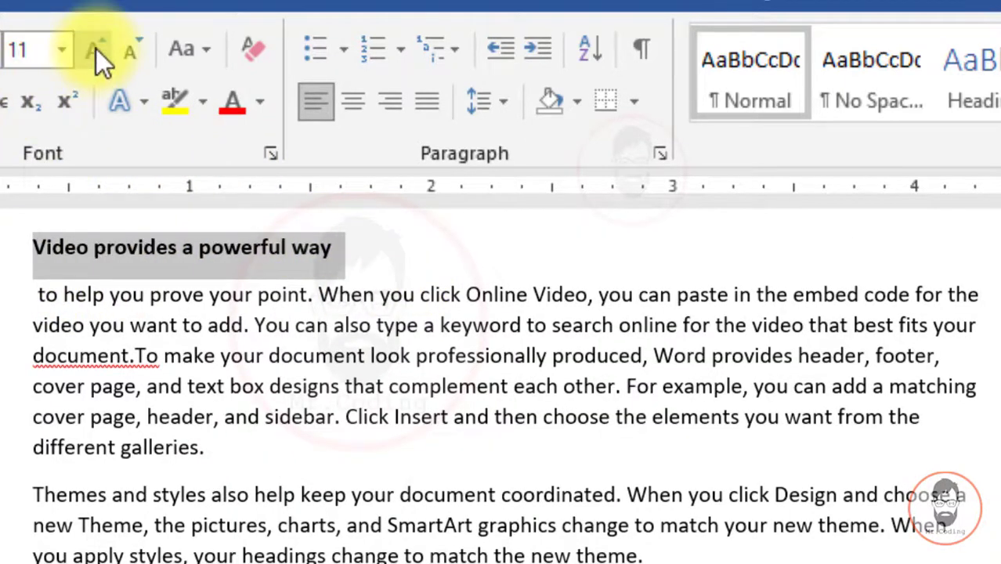
{"action": "left_click", "coordinate": [94, 49]}
{"action": "left_click", "coordinate": [94, 49]}
{"action": "left_click", "coordinate": [94, 49]}
{"action": "left_click", "coordinate": [94, 48]}
{"action": "left_click", "coordinate": [210, 313]}
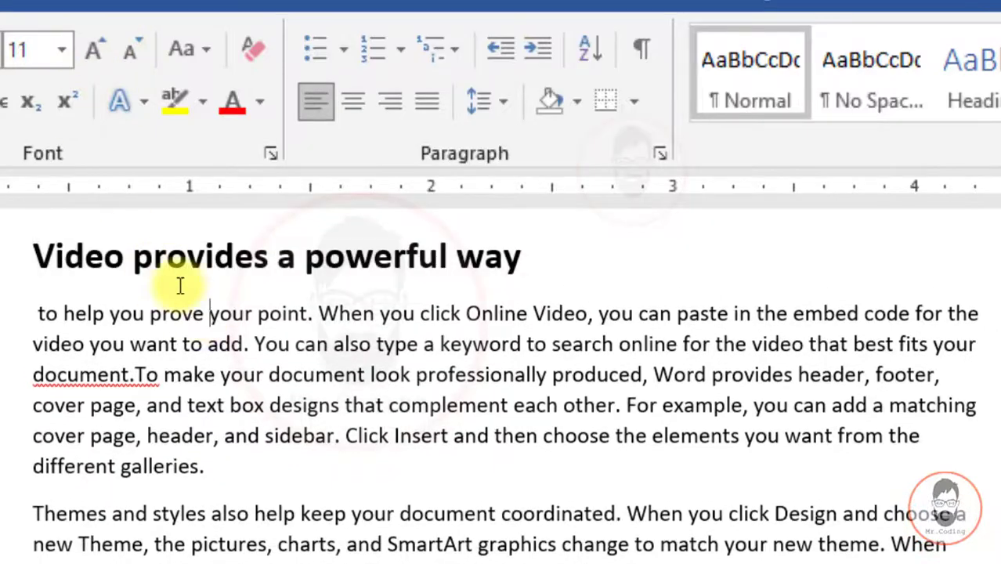
- Center the heading "Video provides a powerful way" and clear the selection
{"action": "left_click", "coordinate": [153, 255]}
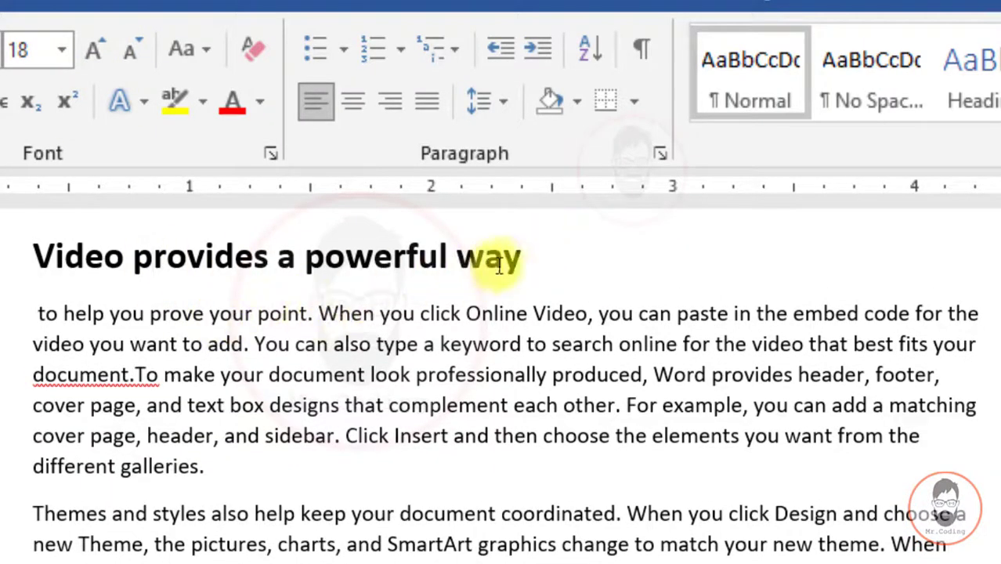
{"action": "left_click_drag", "start_coordinate": [527, 257], "coordinate": [9, 266]}
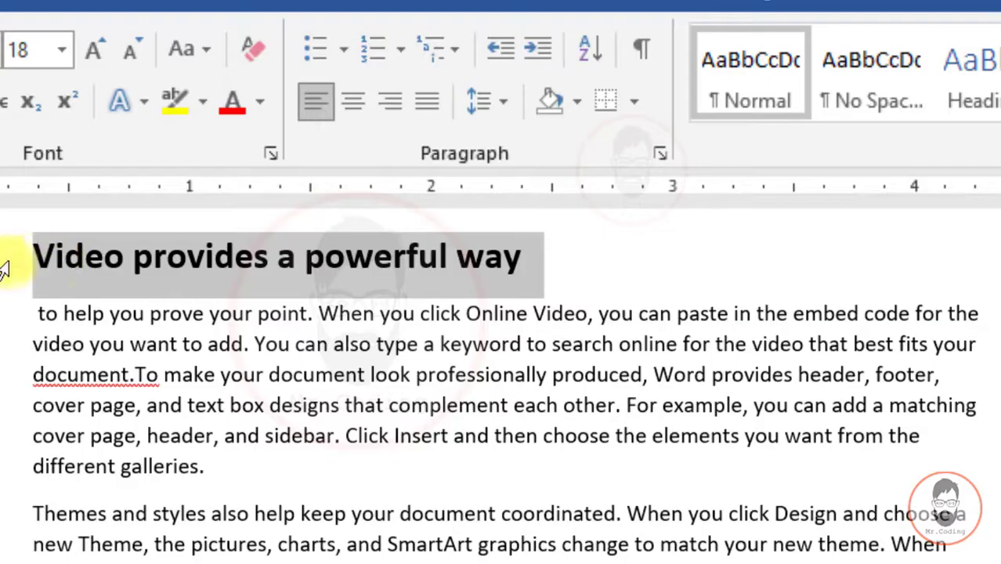
{"action": "left_click", "coordinate": [343, 103]}
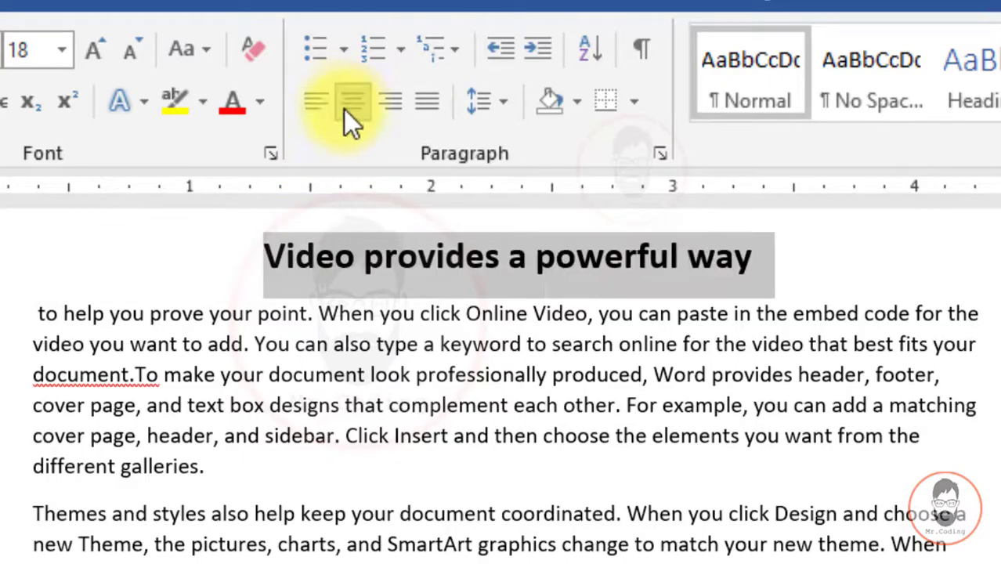
{"action": "left_click", "coordinate": [564, 314]}
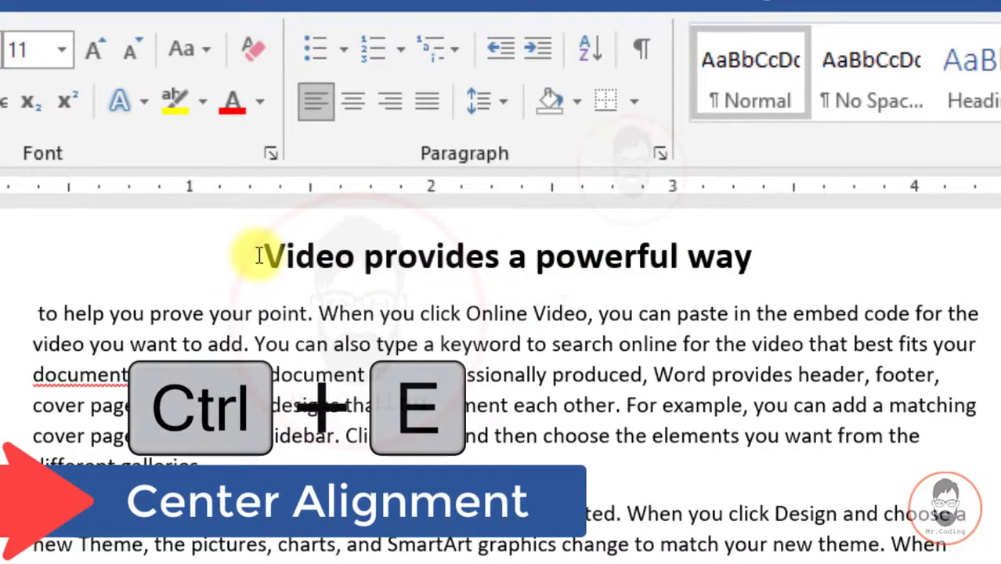
- Left-align the heading "Video provides a powerful way" and center it again
{"action": "left_click", "coordinate": [336, 256]}
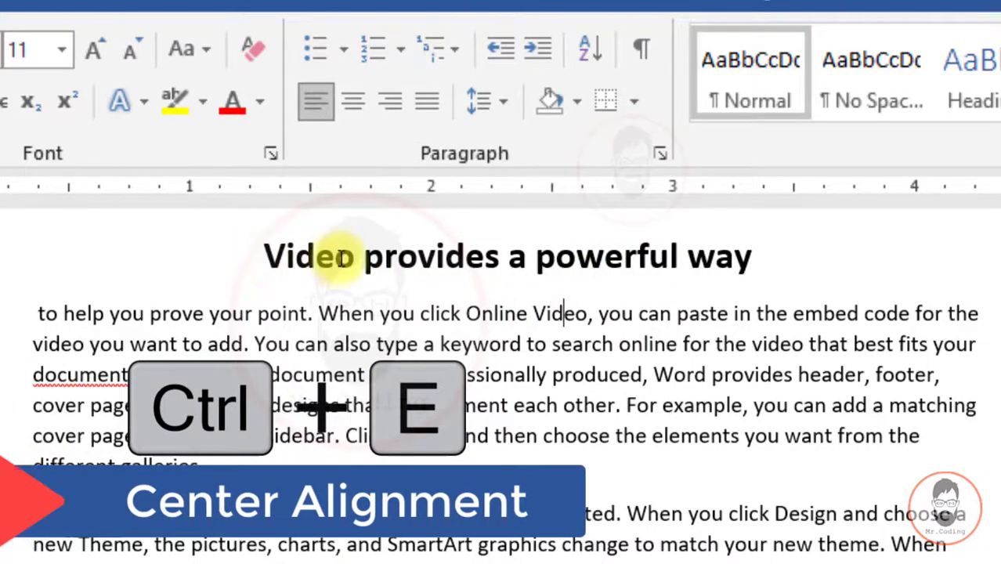
{"action": "left_click_drag", "start_coordinate": [264, 256], "coordinate": [861, 248]}
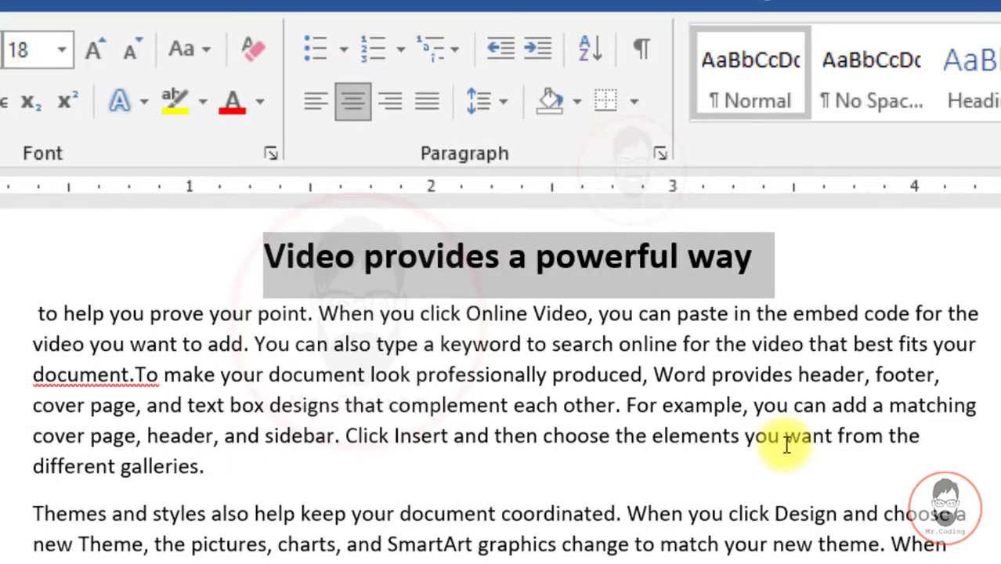
{"action": "key", "text": "ctrl+l"}
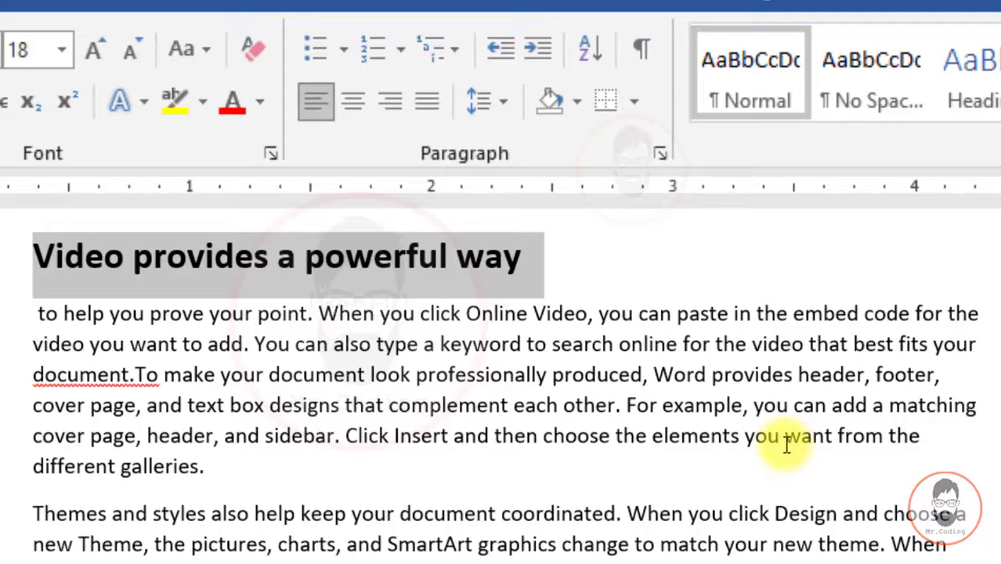
{"action": "key", "text": "ctrl+e"}
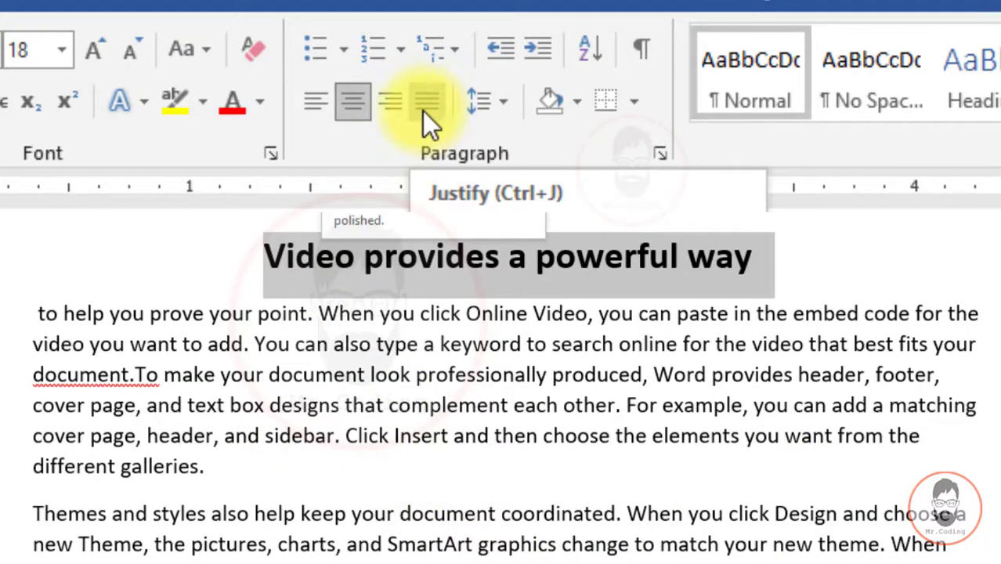
- Justify the body paragraph directly below the heading, and return it to left alignment
{"action": "left_click_drag", "start_coordinate": [207, 468], "coordinate": [31, 311]}
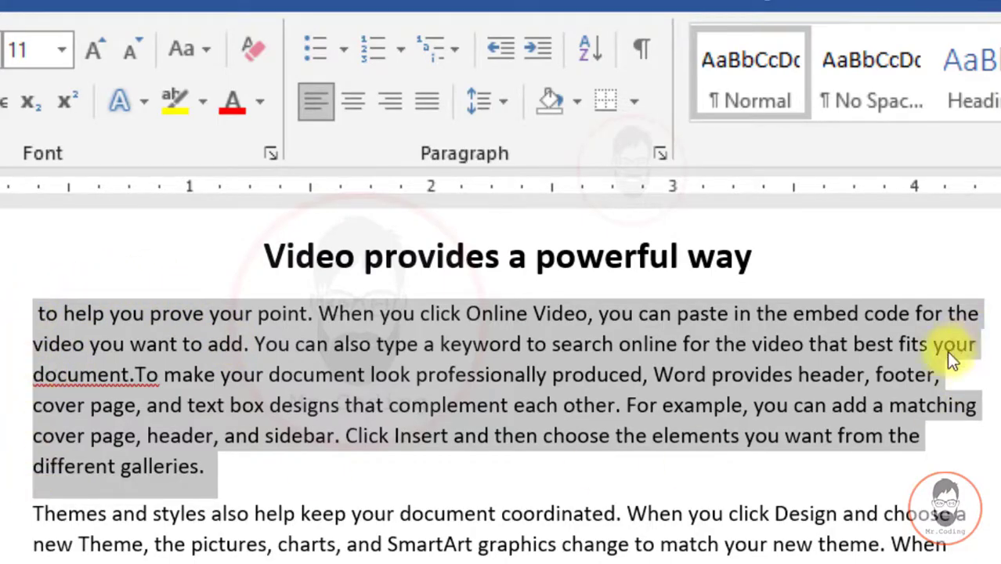
{"action": "left_click", "coordinate": [431, 107]}
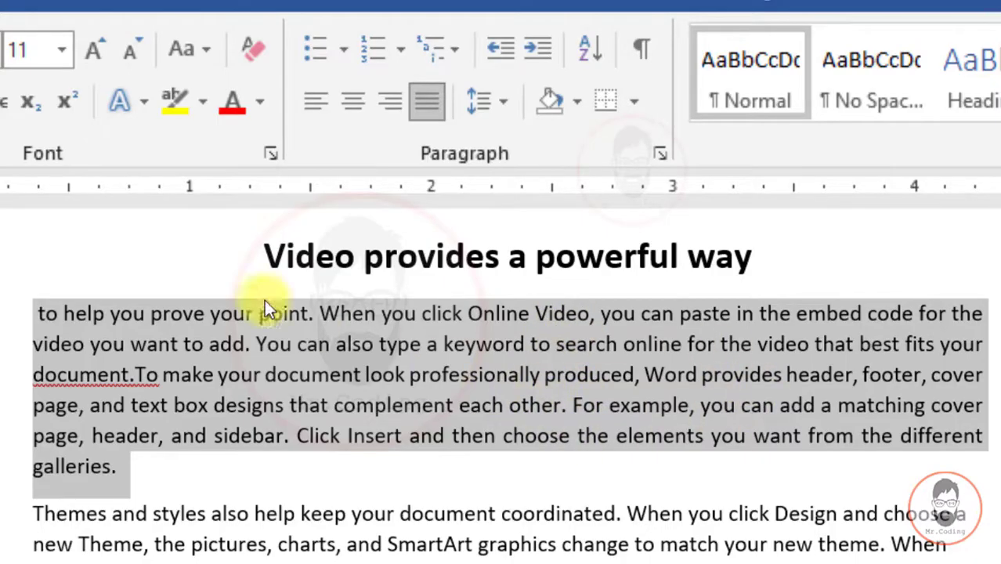
{"action": "left_click", "coordinate": [318, 110]}
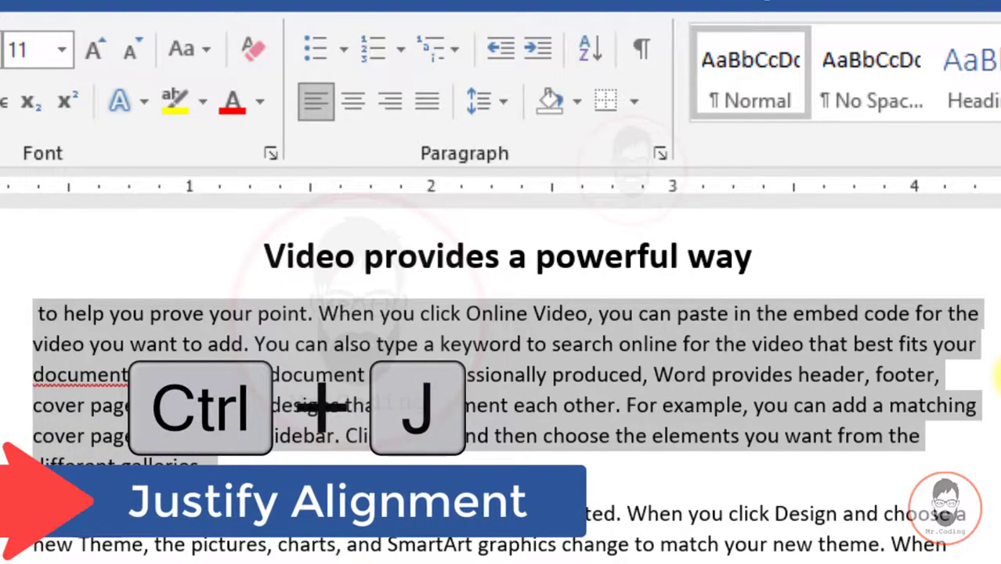
- Apply justified, left, centered and right alignment in turn to the body paragraph below the heading, finishing with it justified
{"action": "key", "text": "ctrl+j"}
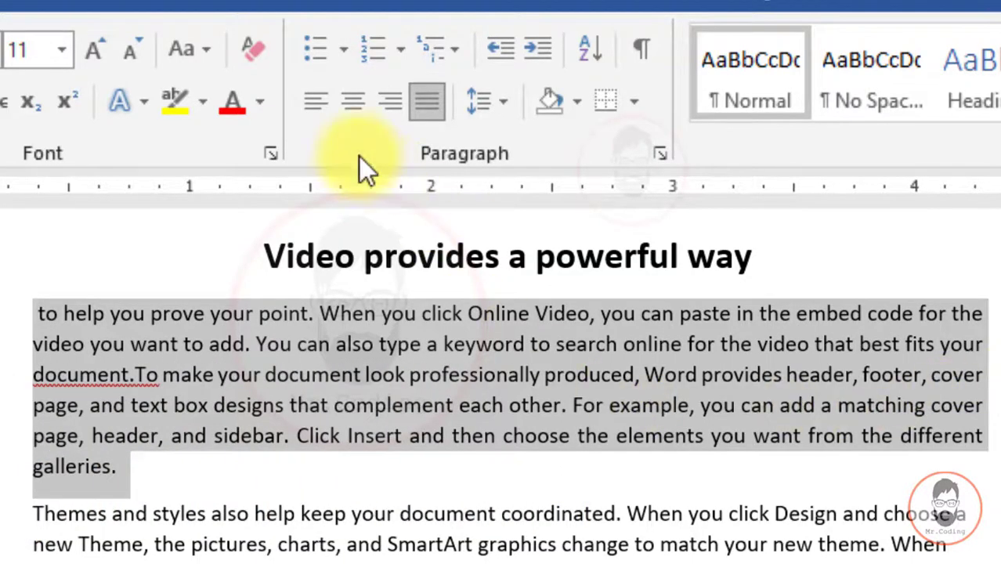
{"action": "left_click", "coordinate": [322, 113]}
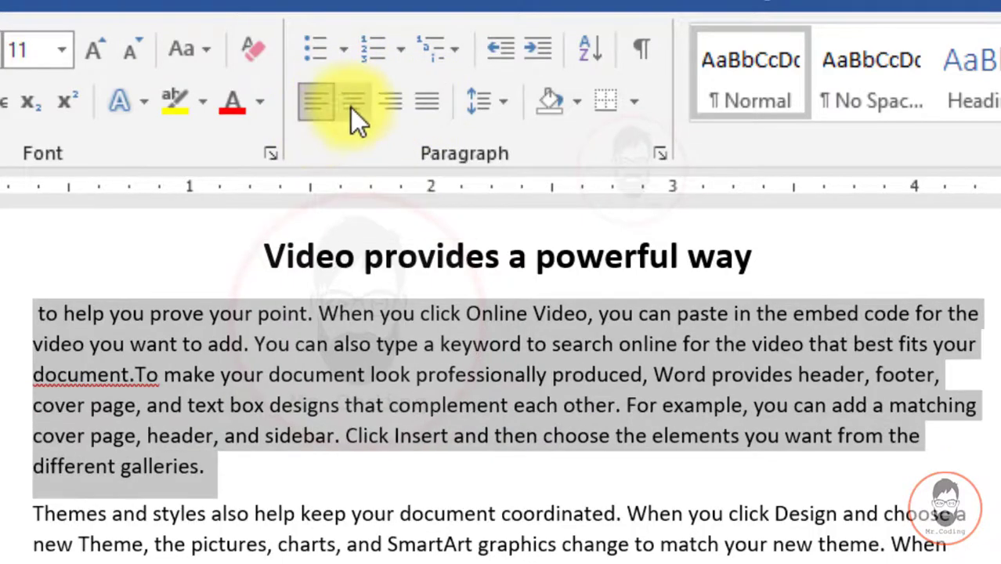
{"action": "left_click", "coordinate": [350, 106]}
{"action": "left_click", "coordinate": [392, 106]}
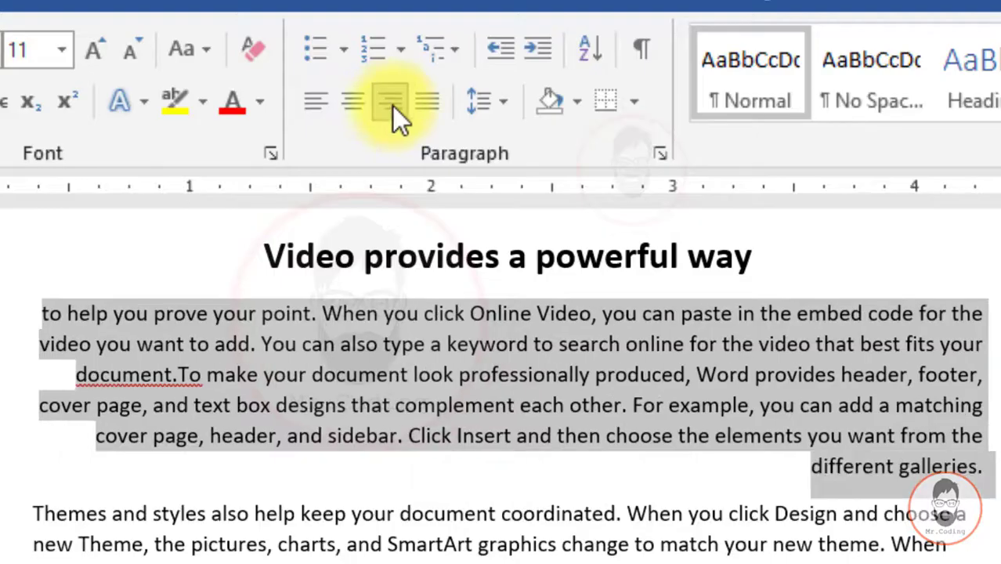
{"action": "left_click", "coordinate": [428, 98]}
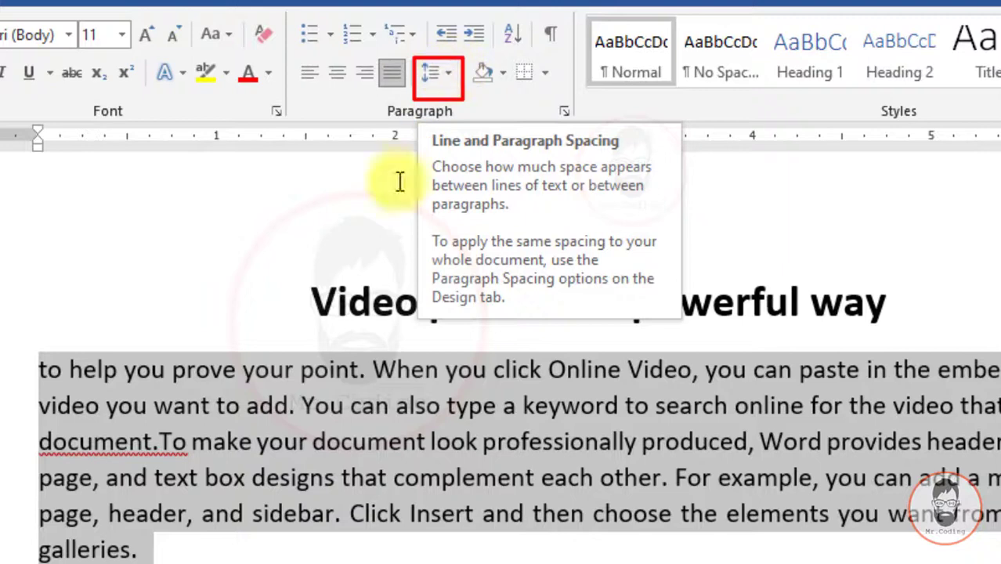
- Set the line spacing of the body paragraph directly below the heading to 1.5
{"action": "left_click", "coordinate": [301, 409]}
{"action": "left_click_drag", "start_coordinate": [243, 370], "coordinate": [336, 439]}
{"action": "left_click", "coordinate": [325, 477]}
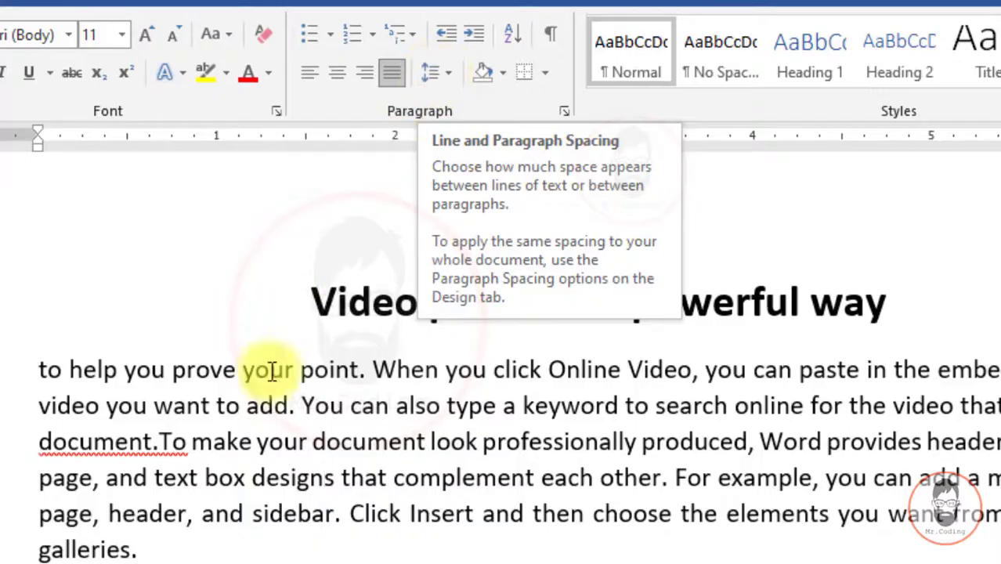
{"action": "left_click_drag", "start_coordinate": [157, 547], "coordinate": [15, 385]}
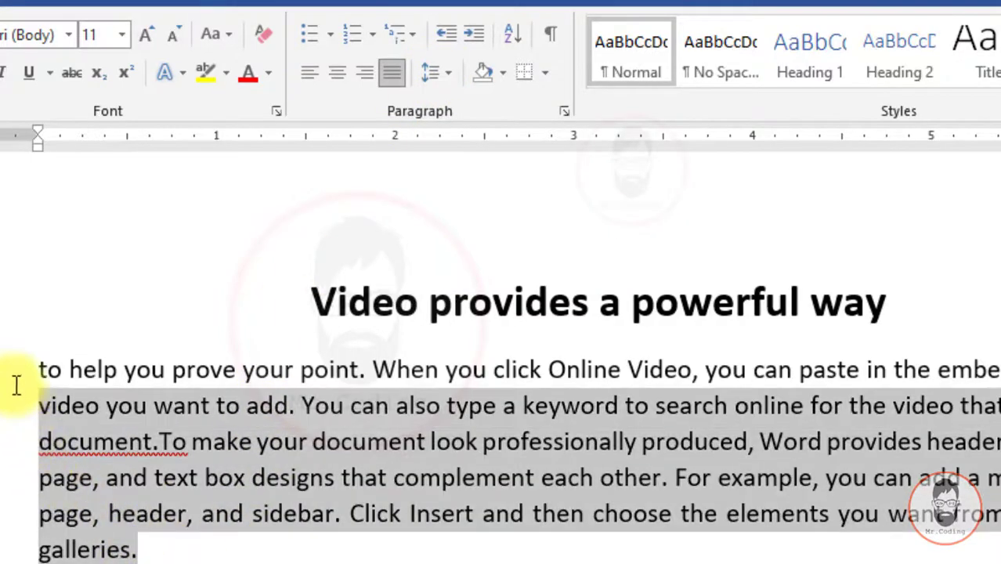
{"action": "left_click", "coordinate": [428, 74]}
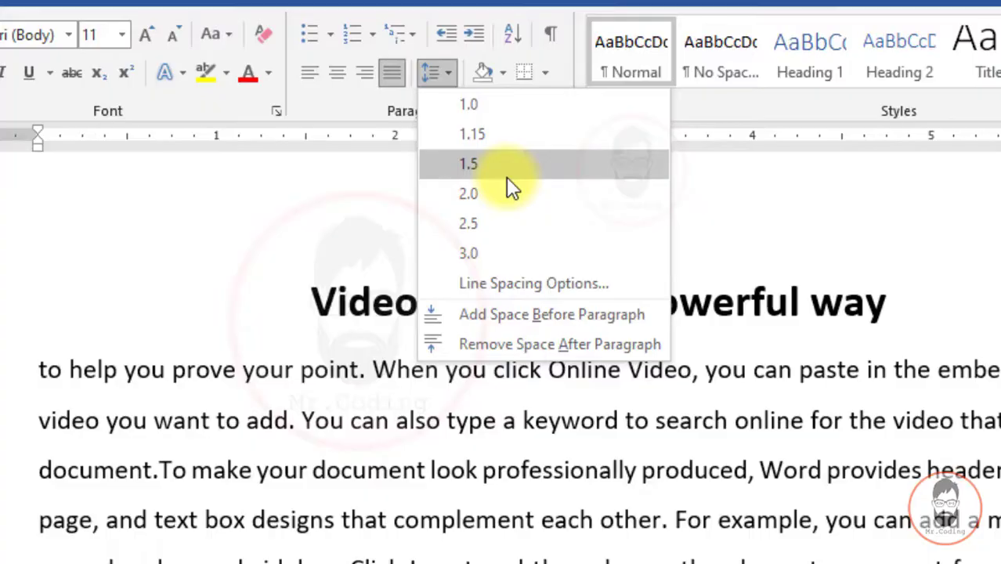
{"action": "left_click", "coordinate": [506, 177]}
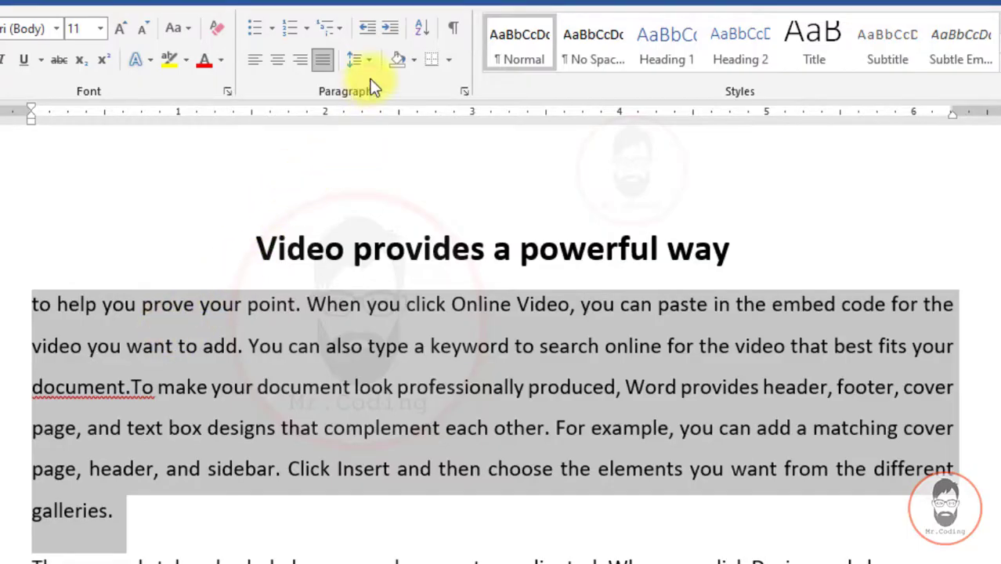
- Change the selected paragraph's line spacing to Multiple at 3 through the line spacing options
{"action": "left_click", "coordinate": [366, 58]}
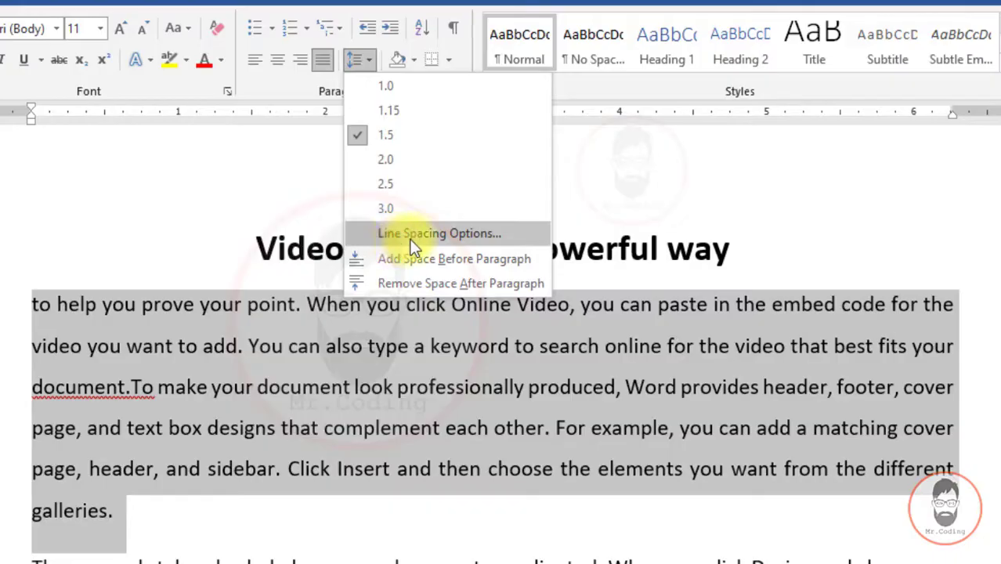
{"action": "left_click", "coordinate": [452, 232]}
{"action": "left_click_drag", "start_coordinate": [515, 41], "coordinate": [74, 45]}
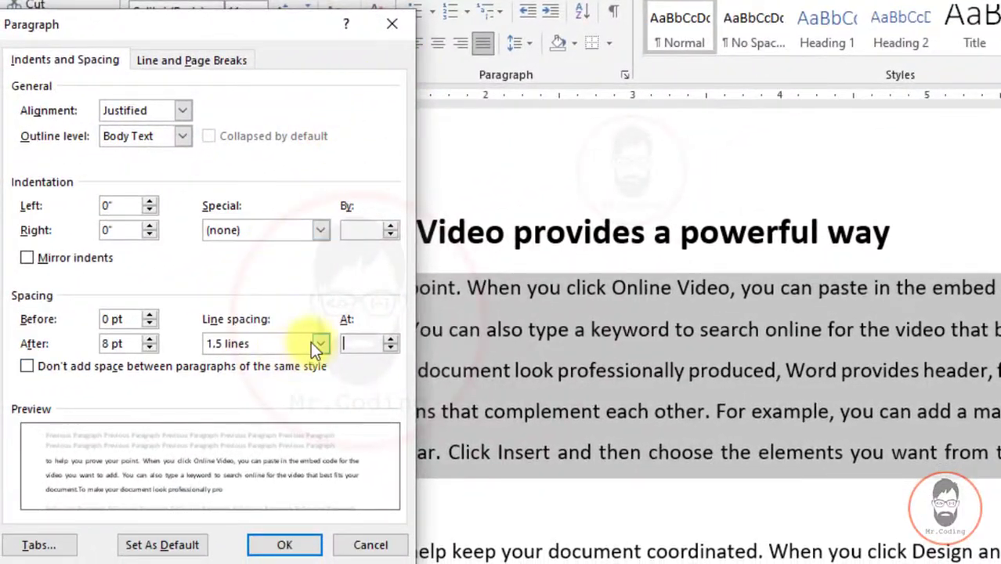
{"action": "left_click", "coordinate": [320, 343]}
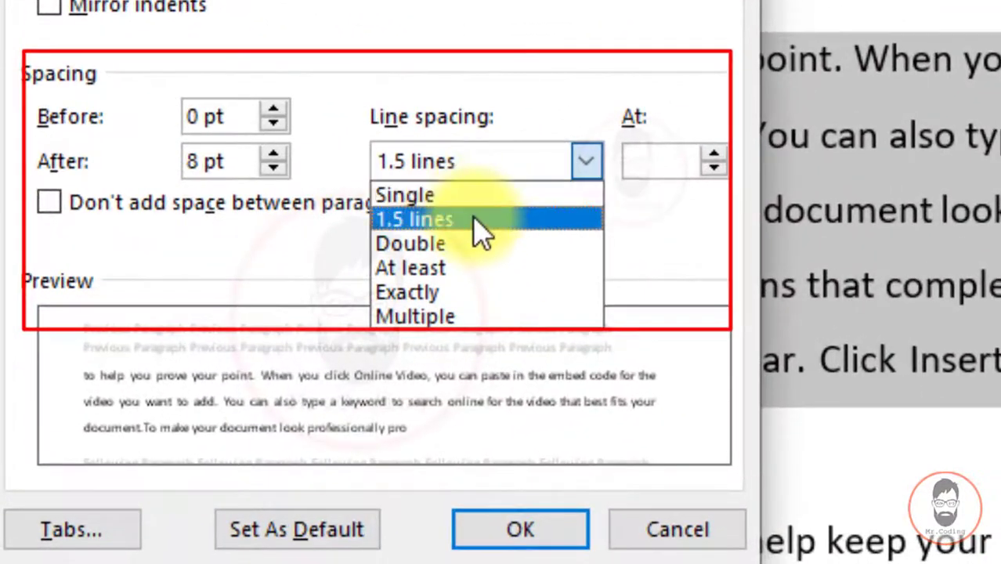
{"action": "left_click", "coordinate": [473, 314]}
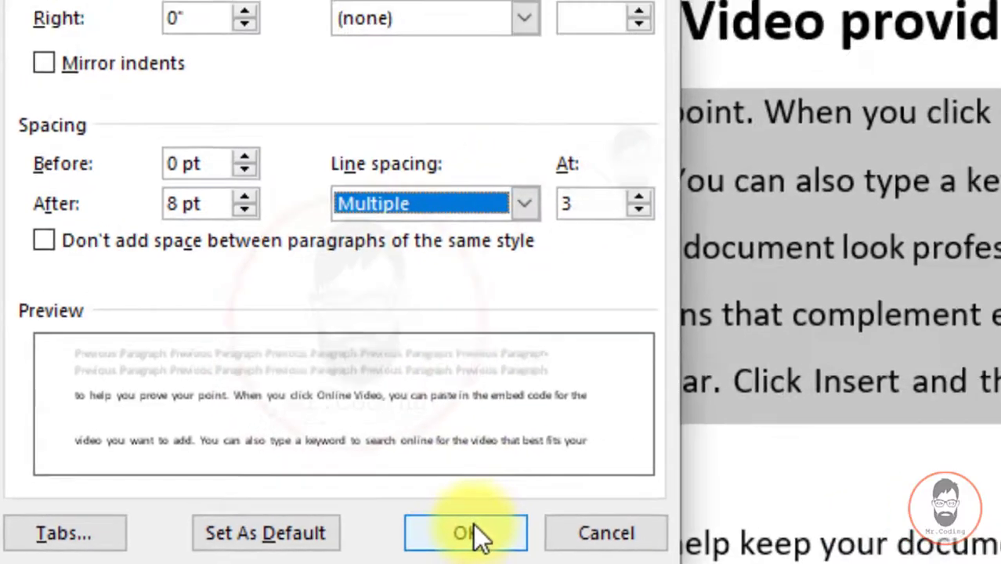
{"action": "left_click", "coordinate": [532, 531]}
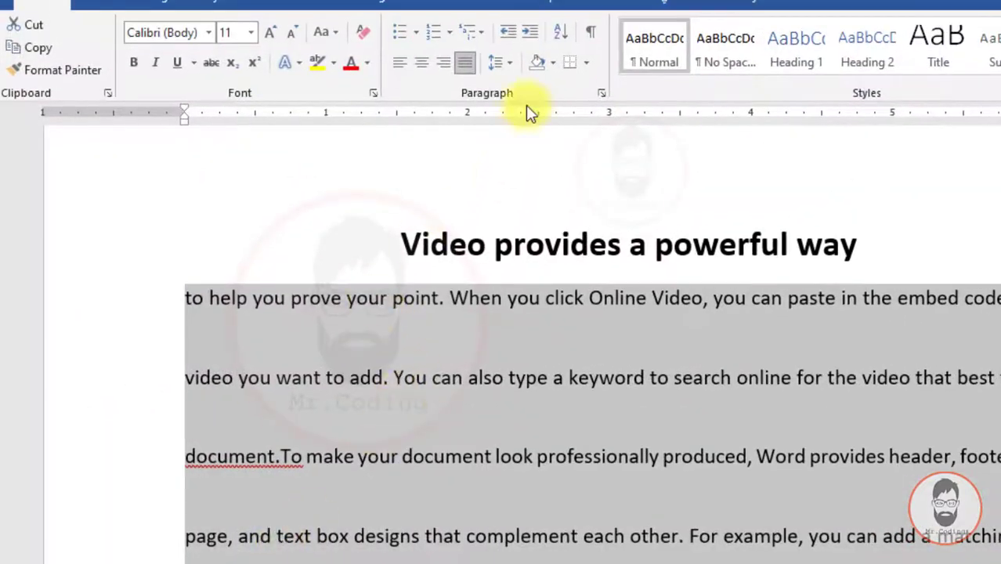
- Reopen the line spacing options for the selected paragraph and raise the Multiple value to 5.5
{"action": "left_click", "coordinate": [507, 61]}
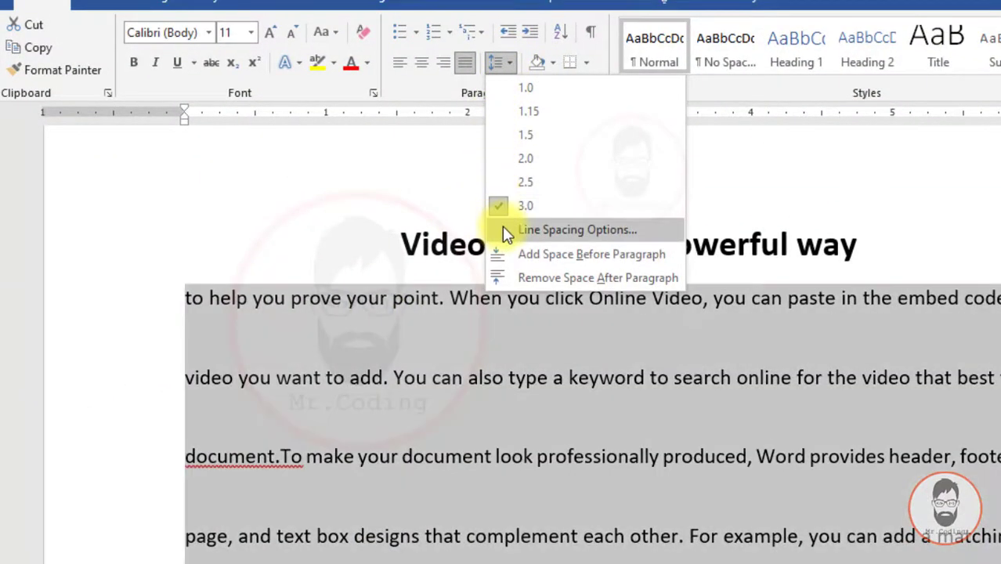
{"action": "left_click", "coordinate": [509, 227]}
{"action": "left_click", "coordinate": [267, 353]}
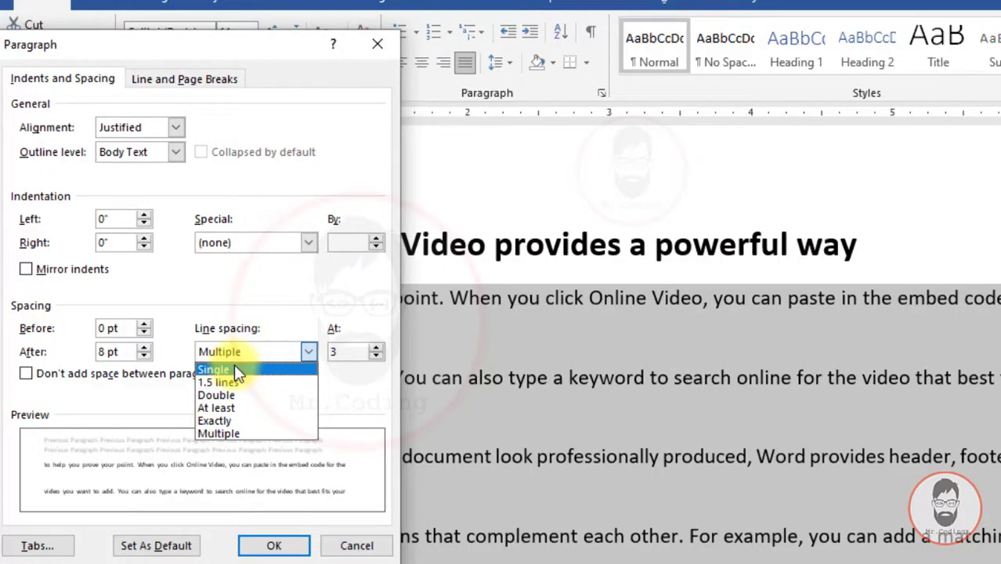
{"action": "left_click", "coordinate": [345, 351]}
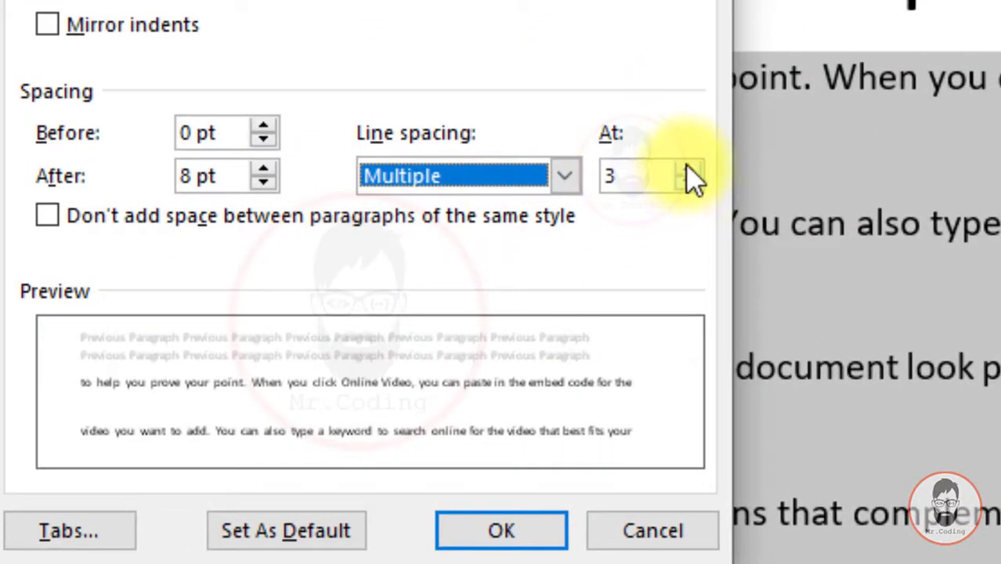
{"action": "left_click", "coordinate": [687, 169]}
{"action": "left_click", "coordinate": [687, 169]}
{"action": "left_click", "coordinate": [686, 169]}
{"action": "left_click", "coordinate": [687, 168]}
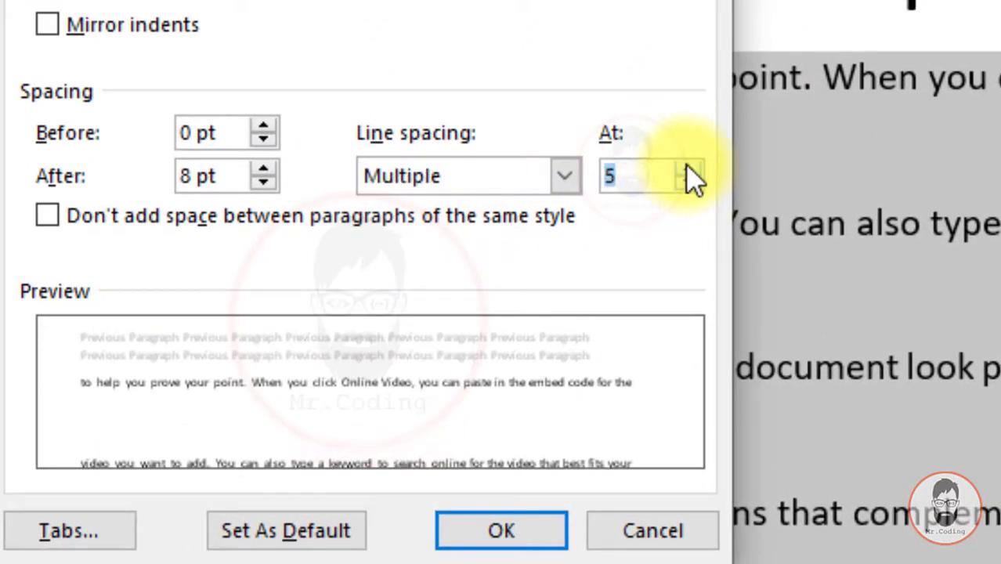
{"action": "left_click", "coordinate": [687, 168]}
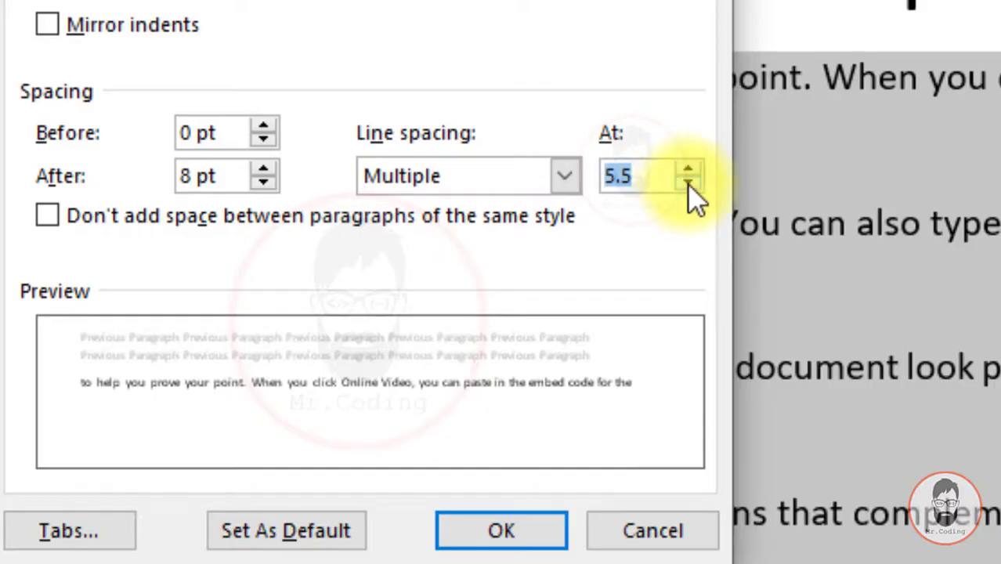
- Lower the Multiple line spacing value to 2.5 and apply it to the selected paragraph
{"action": "left_click", "coordinate": [688, 182]}
{"action": "left_click", "coordinate": [688, 183]}
{"action": "left_click", "coordinate": [688, 183]}
{"action": "left_click", "coordinate": [688, 182]}
{"action": "left_click", "coordinate": [688, 183]}
{"action": "left_click", "coordinate": [688, 182]}
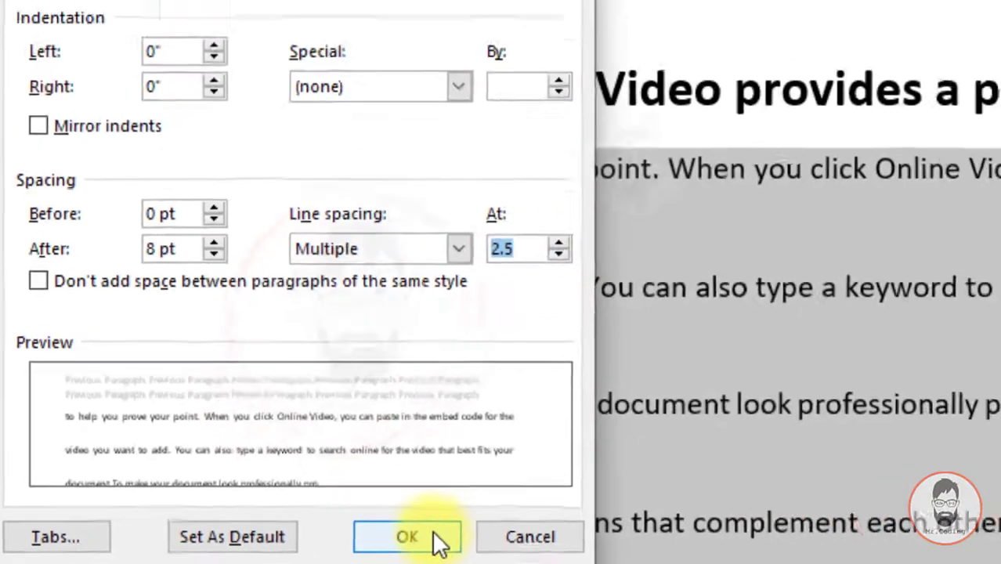
{"action": "left_click", "coordinate": [541, 537]}
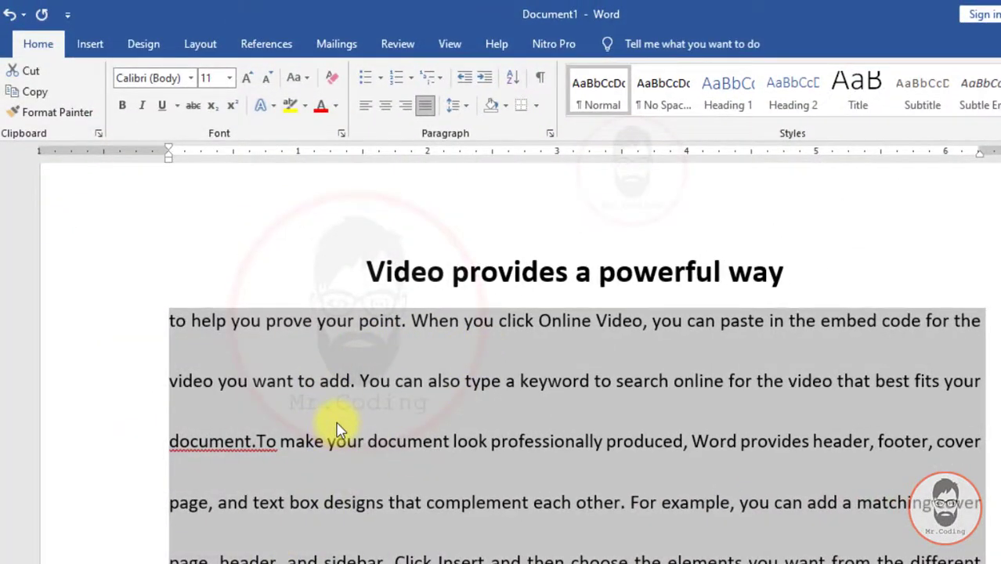
- Set the line spacing of the body paragraph below the heading to 1.15 and clear the selection
{"action": "left_click", "coordinate": [456, 106]}
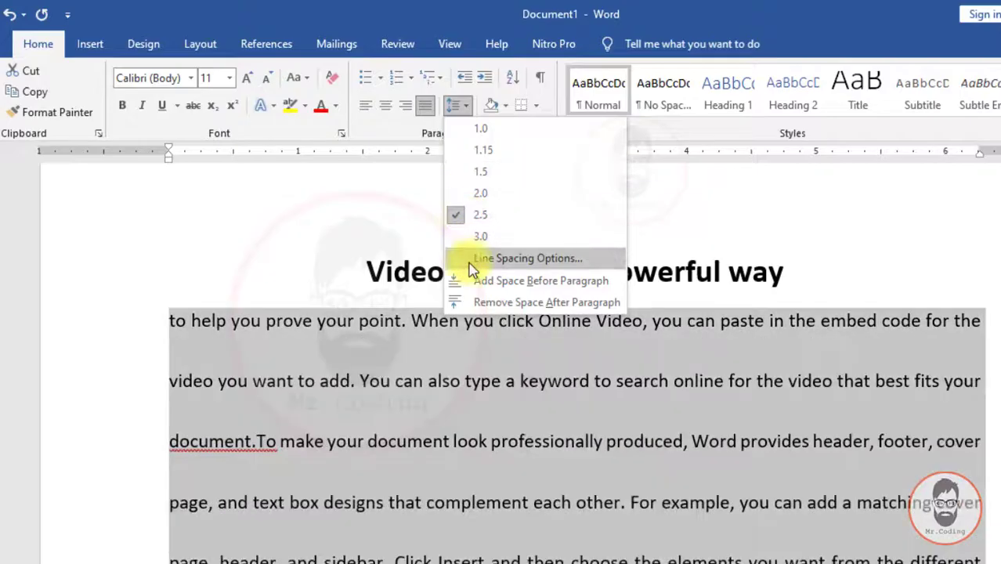
{"action": "left_click", "coordinate": [273, 335]}
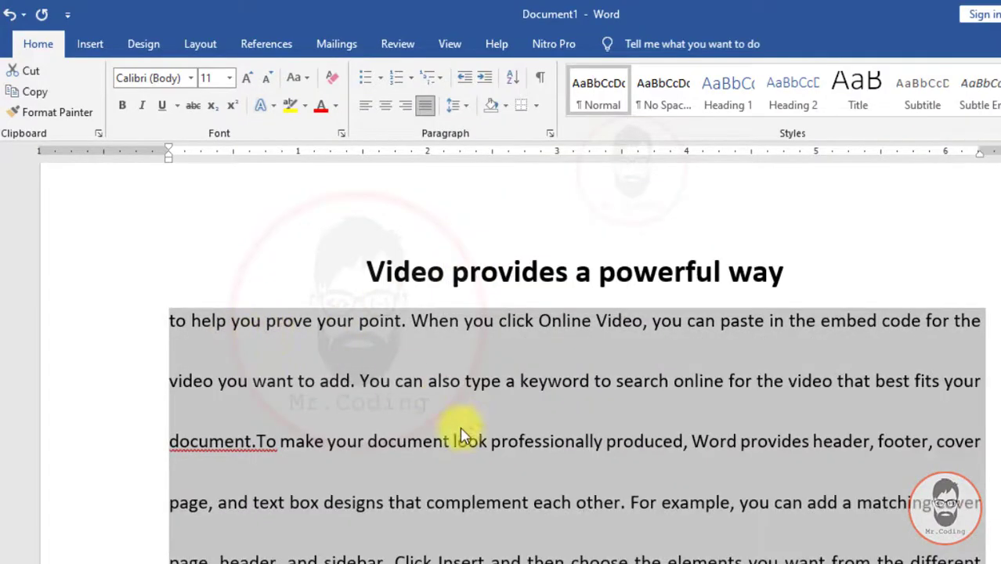
{"action": "left_click", "coordinate": [456, 106]}
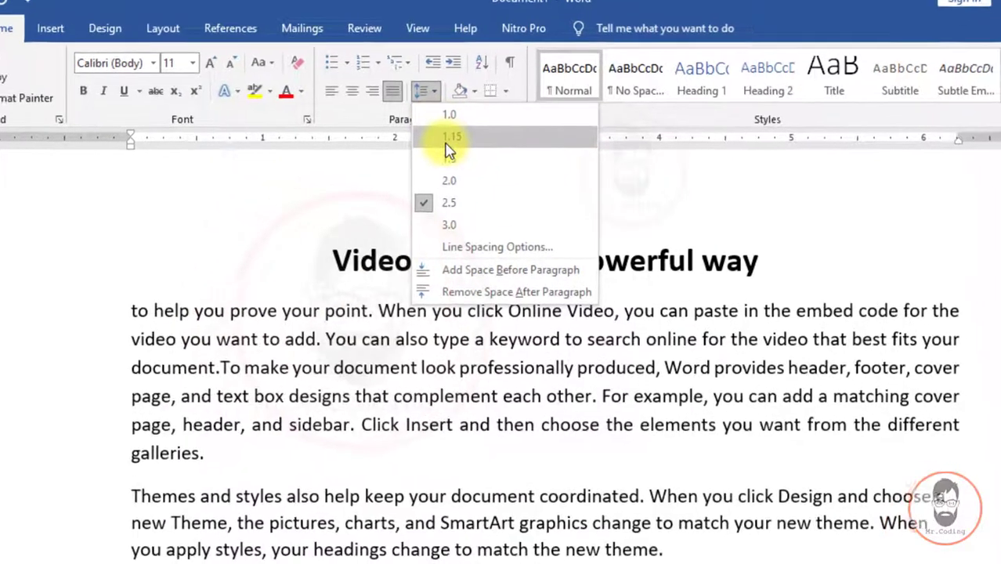
{"action": "left_click", "coordinate": [449, 138]}
{"action": "scroll", "coordinate": [502, 352], "scroll_direction": "down", "scroll_amount": 1}
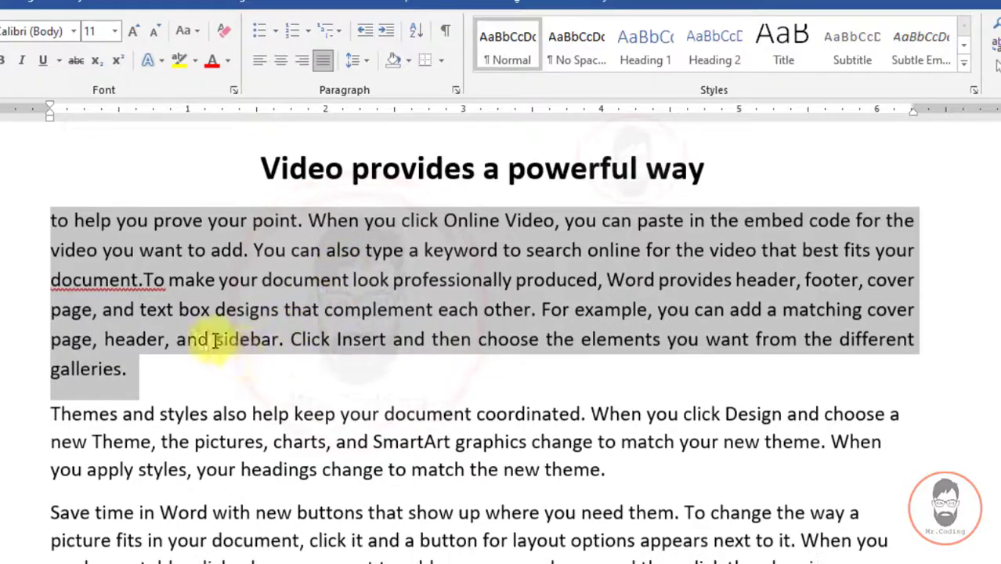
{"action": "left_click", "coordinate": [312, 359]}
{"action": "left_click_drag", "start_coordinate": [75, 223], "coordinate": [161, 281]}
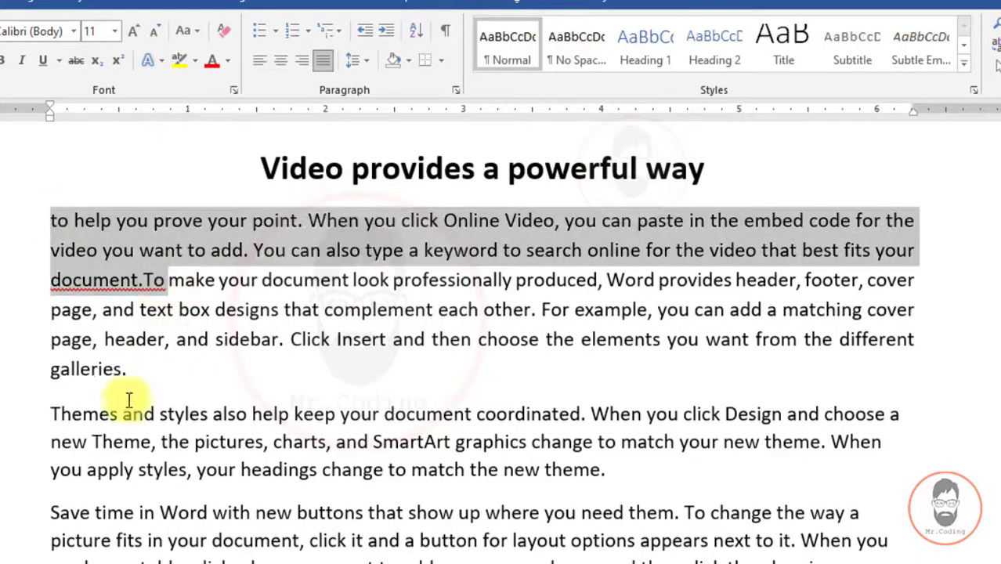
{"action": "left_click_drag", "start_coordinate": [53, 412], "coordinate": [353, 471]}
{"action": "left_click", "coordinate": [106, 338]}
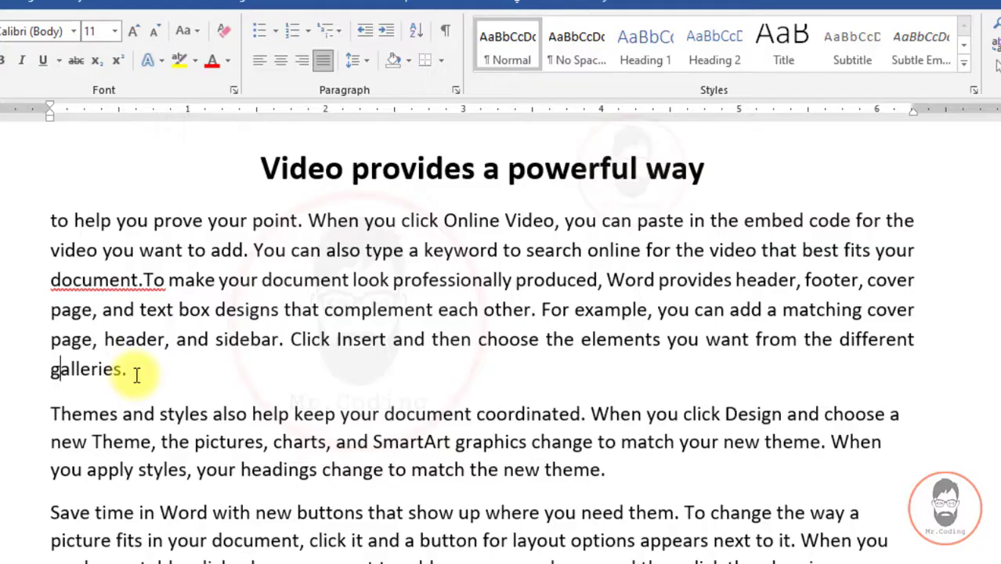
- Add space before the body paragraph directly below the heading, and remove that space again
{"action": "left_click_drag", "start_coordinate": [137, 374], "coordinate": [4, 240]}
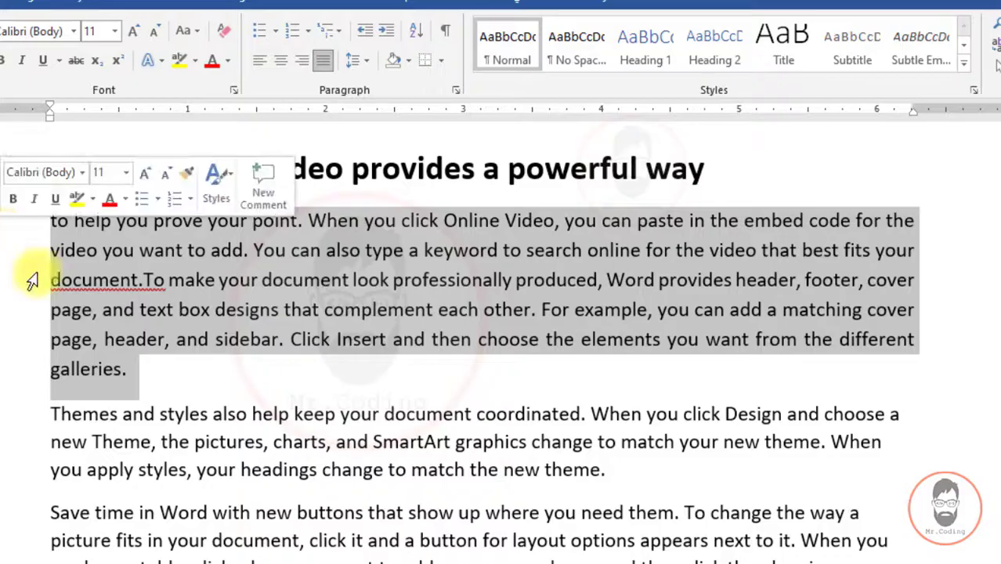
{"action": "left_click", "coordinate": [365, 61]}
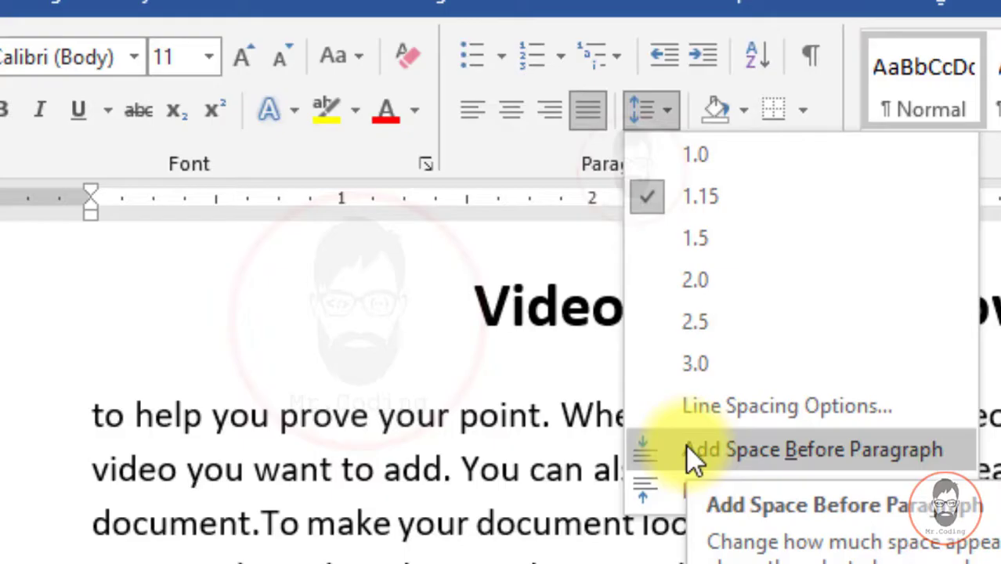
{"action": "left_click", "coordinate": [686, 444]}
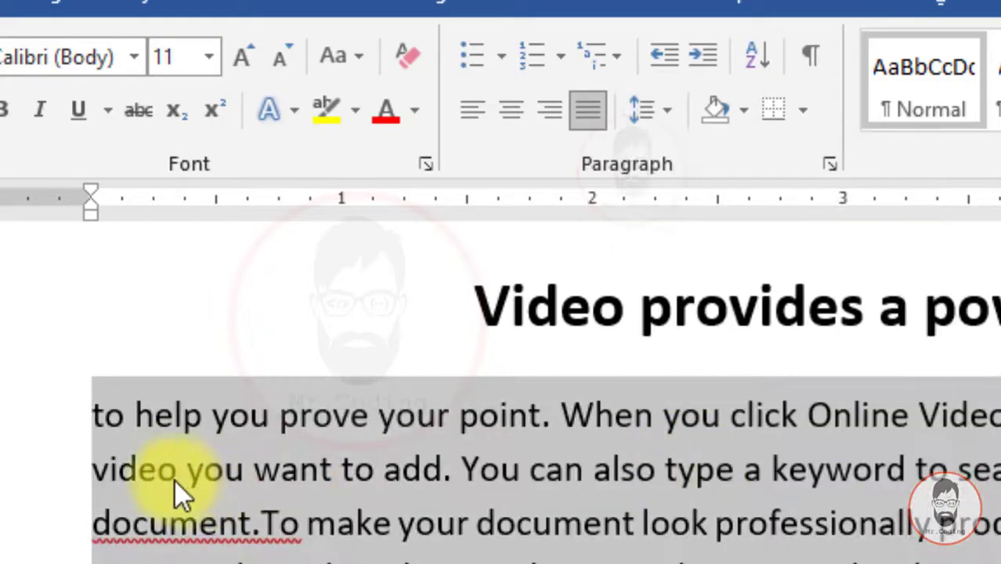
{"action": "left_click", "coordinate": [667, 119]}
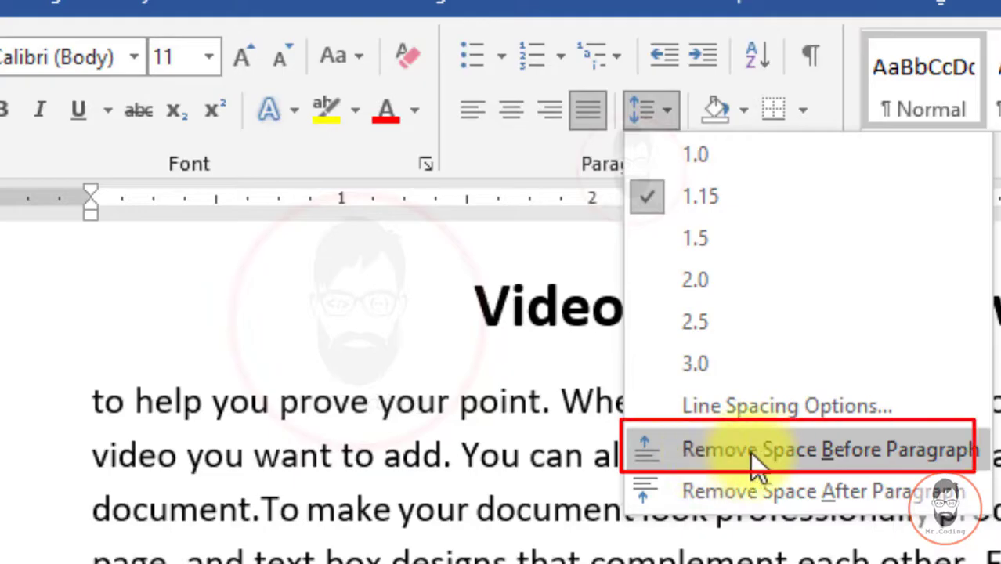
{"action": "left_click", "coordinate": [781, 463]}
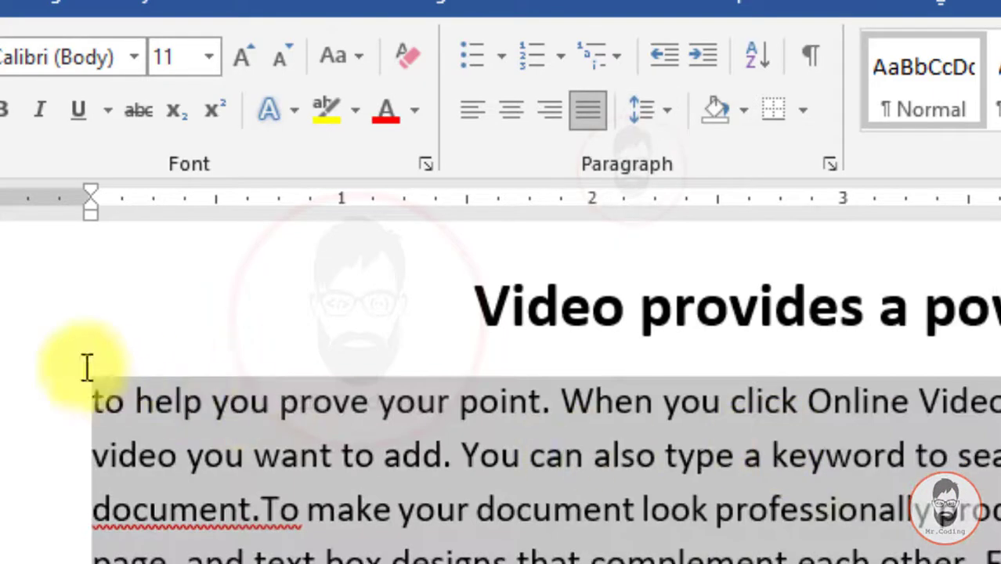
- Remove the space after the body paragraph below the heading and place the cursor in the "Themes and styles" paragraph
{"action": "left_click", "coordinate": [641, 110]}
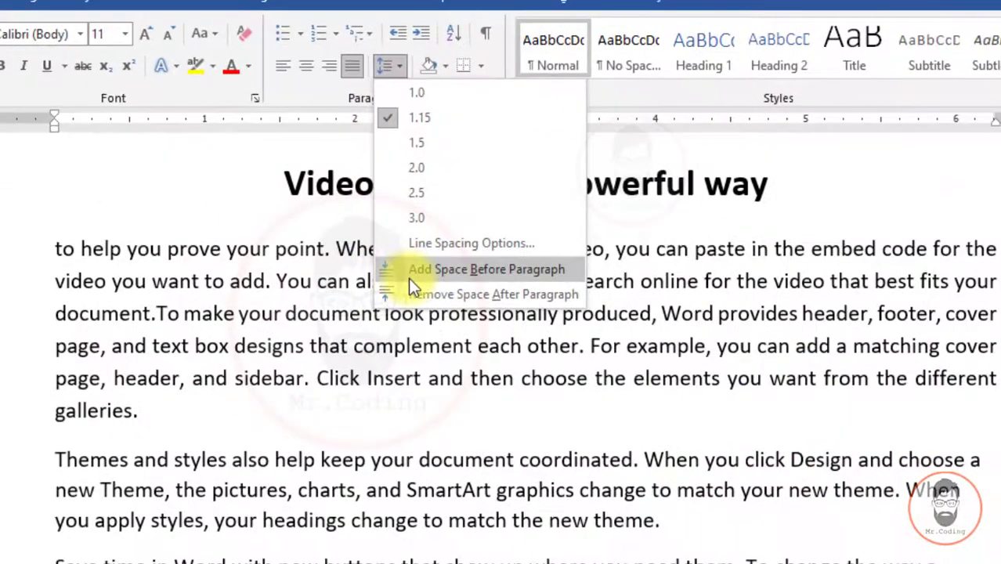
{"action": "left_click", "coordinate": [415, 289]}
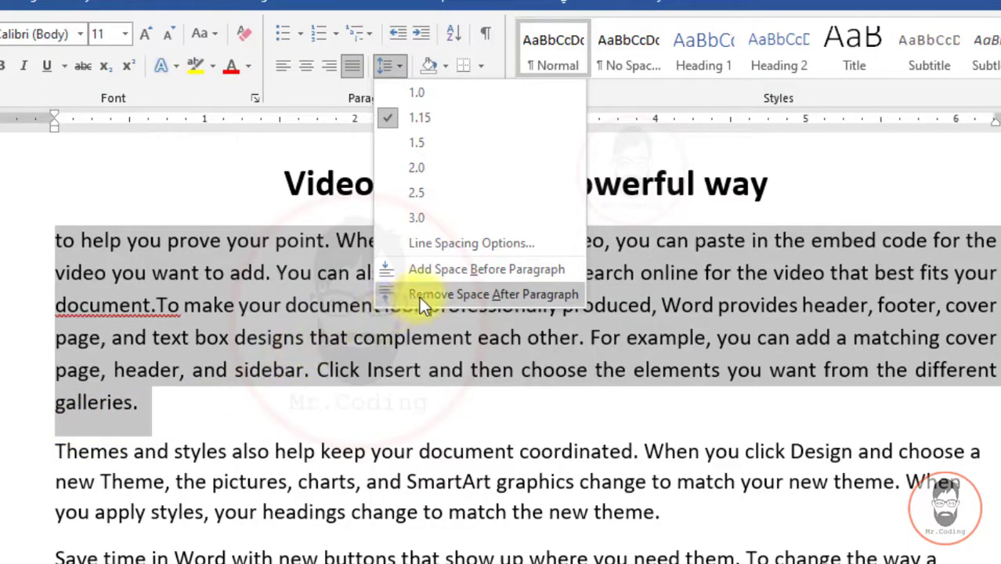
{"action": "left_click", "coordinate": [493, 293]}
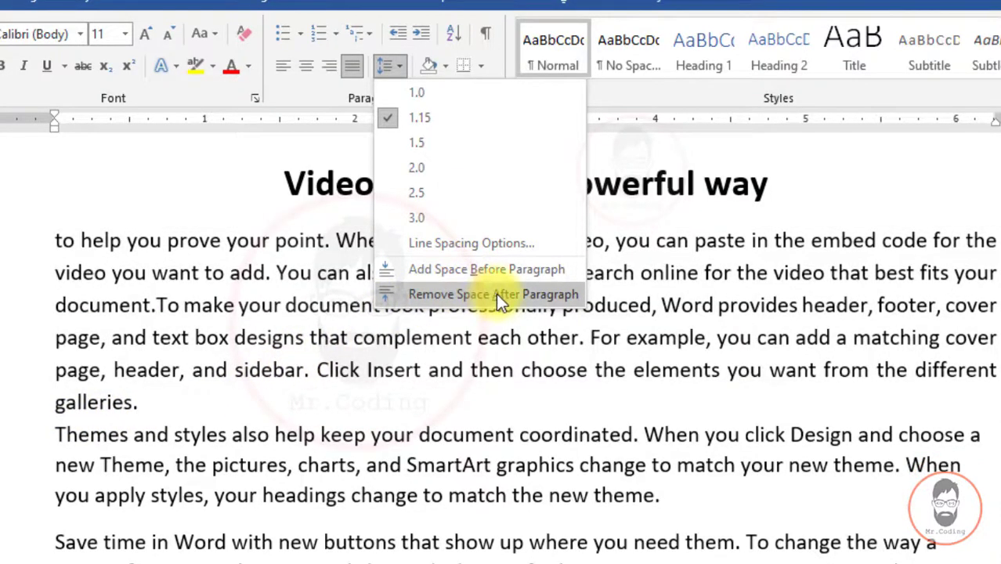
{"action": "left_click", "coordinate": [496, 293]}
{"action": "left_click", "coordinate": [109, 423]}
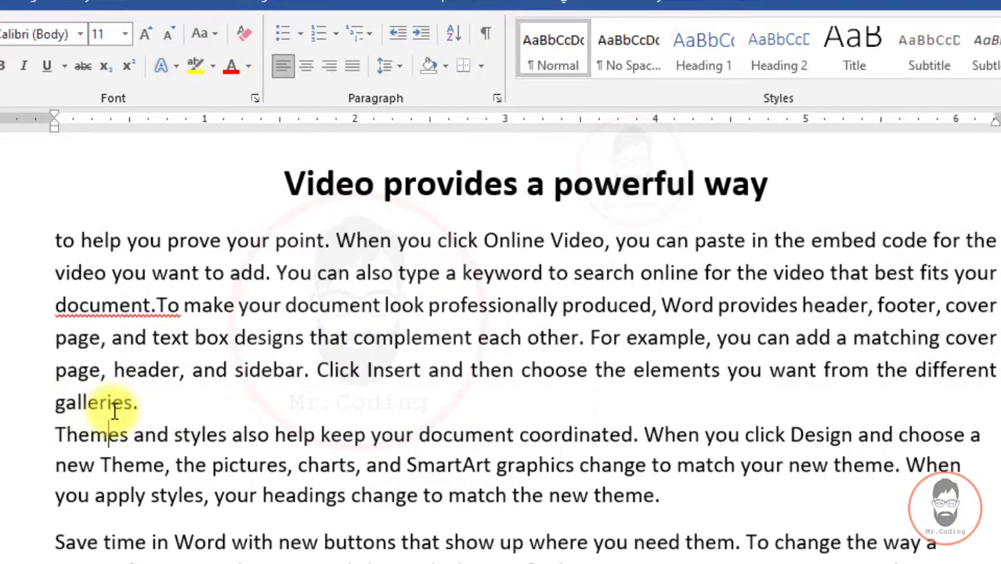
- Add space after the body paragraph directly below the heading
{"action": "left_click", "coordinate": [160, 337]}
{"action": "left_click", "coordinate": [108, 369]}
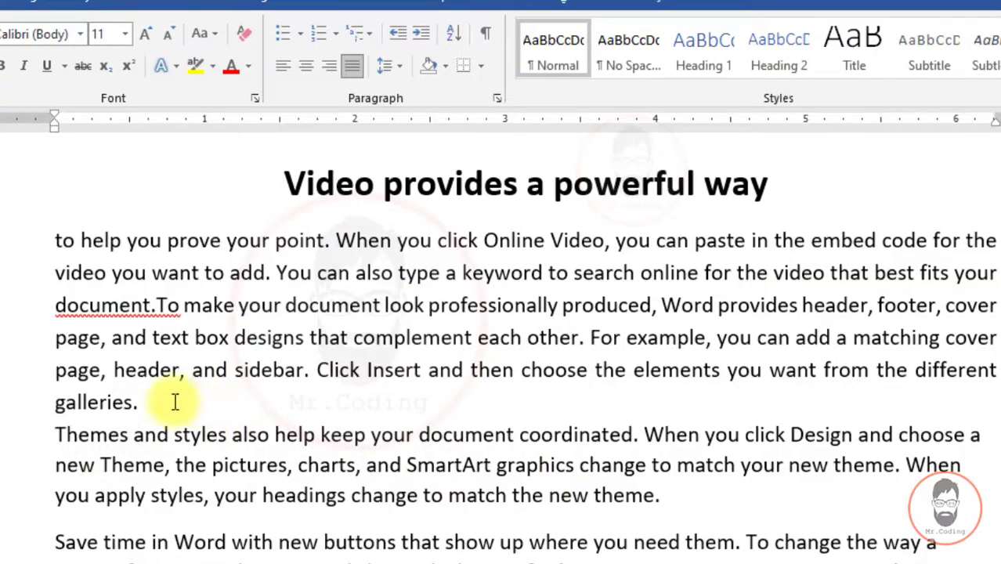
{"action": "left_click_drag", "start_coordinate": [168, 398], "coordinate": [39, 250]}
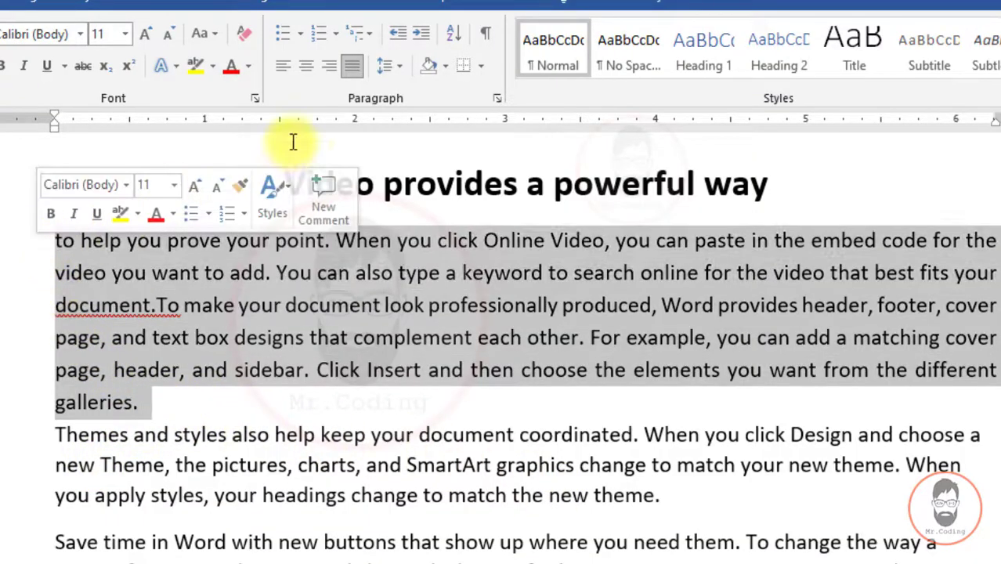
{"action": "left_click", "coordinate": [396, 66]}
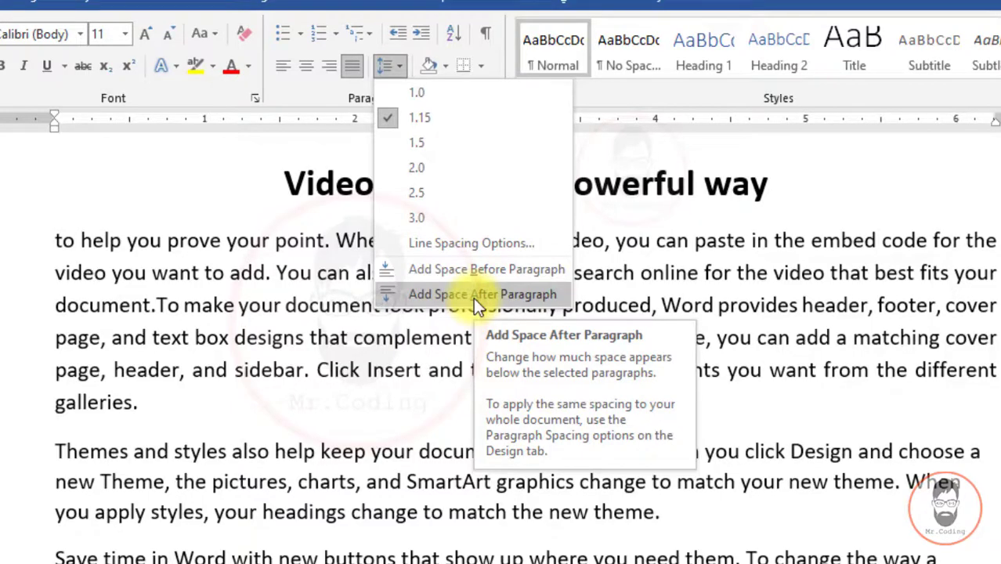
{"action": "left_click", "coordinate": [474, 295]}
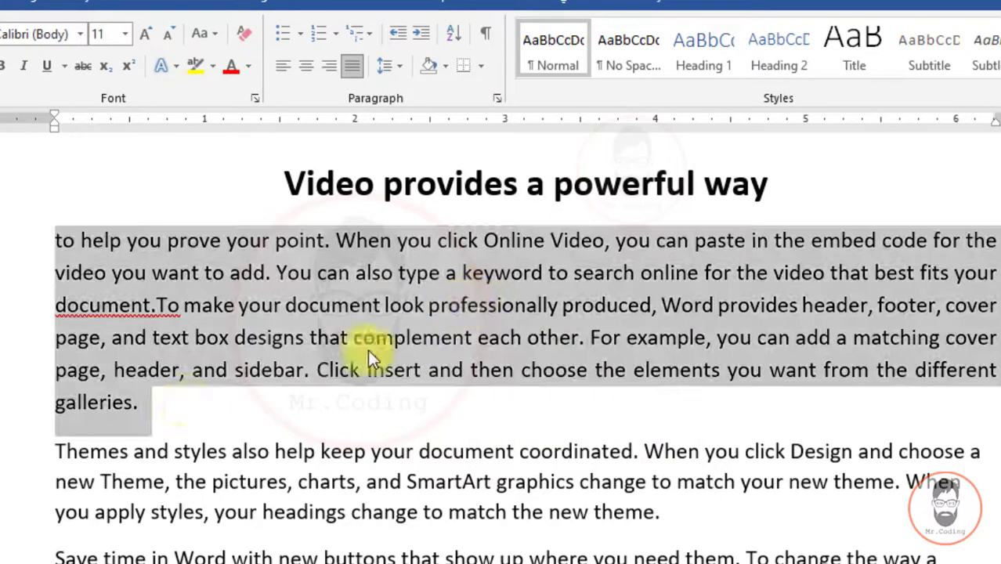
- Reselect the body paragraph below the heading and review its line and paragraph spacing choices
{"action": "left_click", "coordinate": [128, 426]}
{"action": "left_click", "coordinate": [56, 240]}
{"action": "left_click_drag", "start_coordinate": [108, 271], "coordinate": [156, 403]}
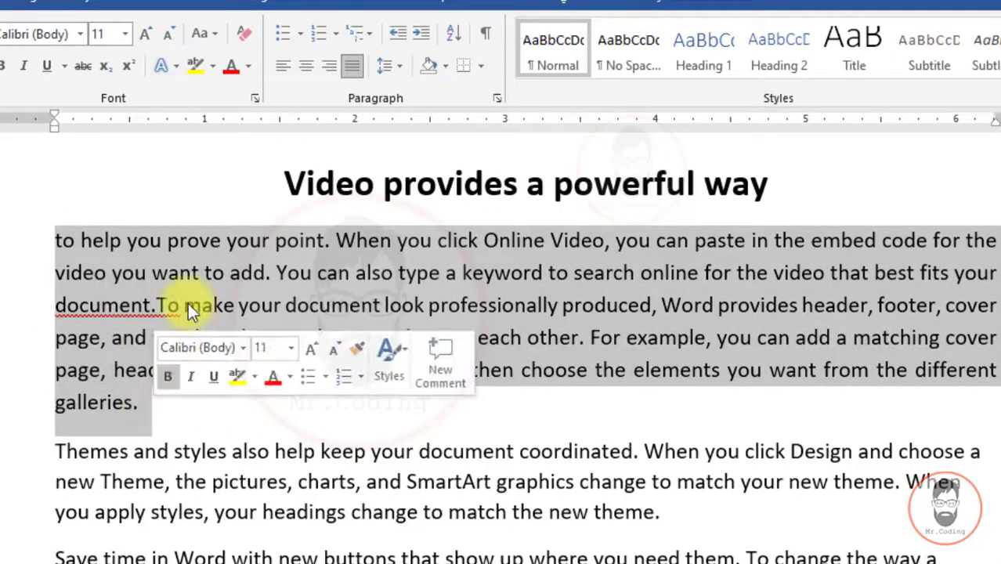
{"action": "left_click", "coordinate": [388, 66]}
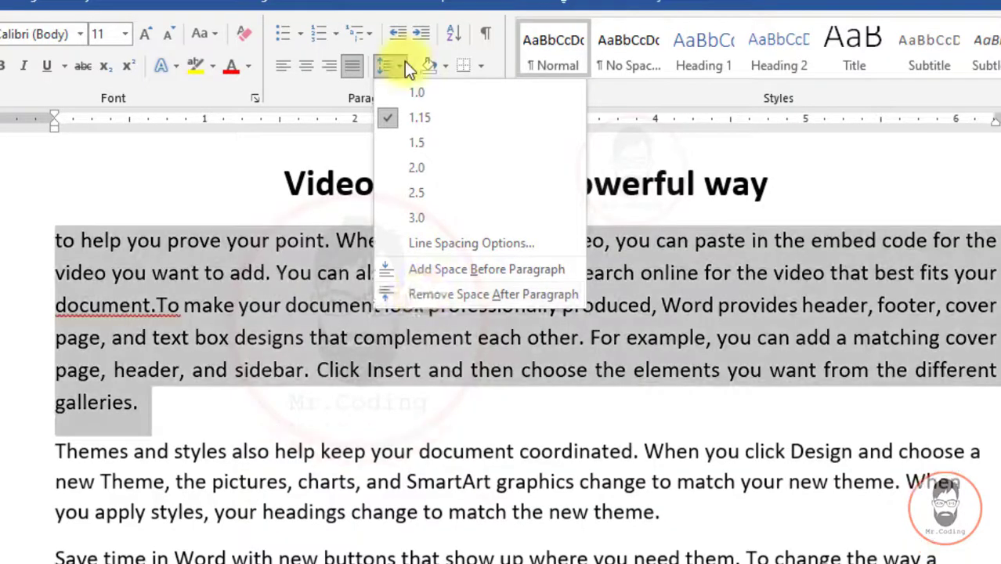
{"action": "left_click", "coordinate": [404, 62]}
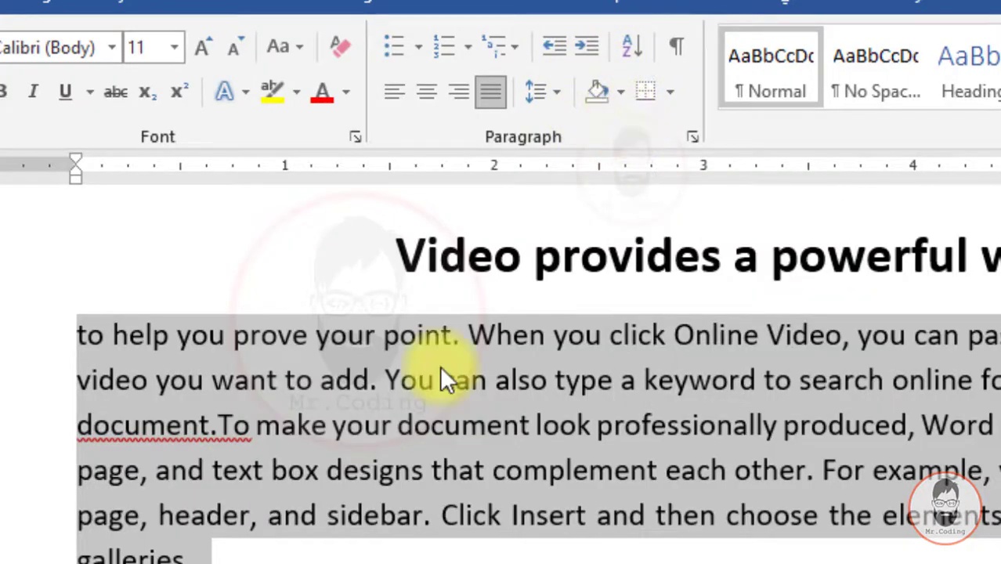
{"action": "left_click", "coordinate": [373, 420]}
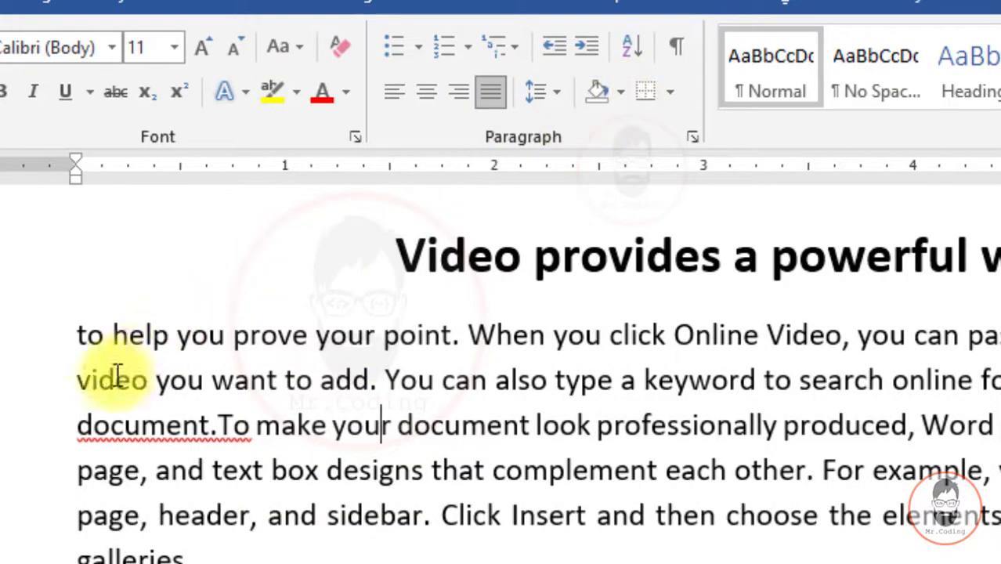
{"action": "key", "text": "ctrl+z"}
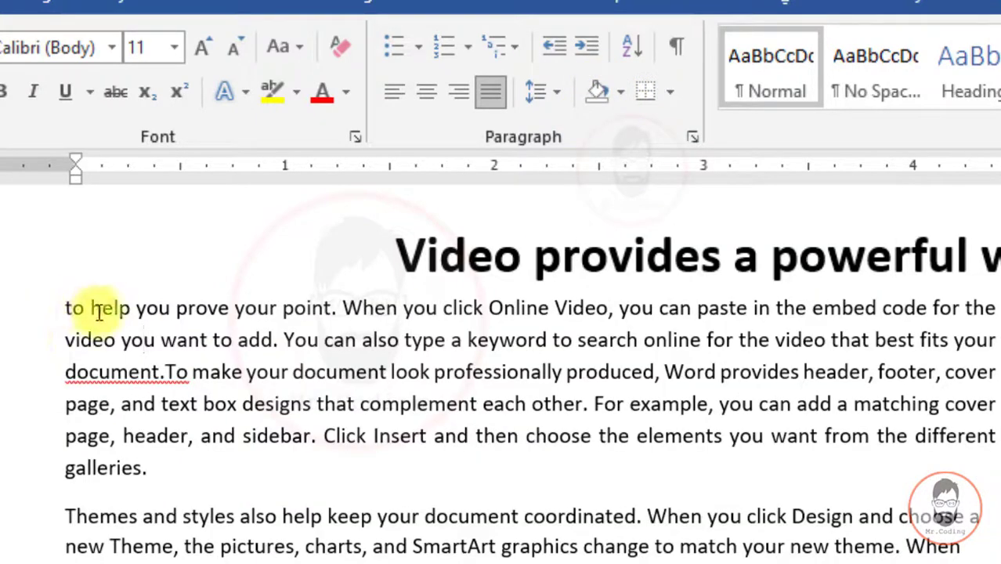
- Shade the body paragraph below the heading in a medium blue theme color, and change the shading to light gold
{"action": "left_click_drag", "start_coordinate": [79, 308], "coordinate": [159, 465]}
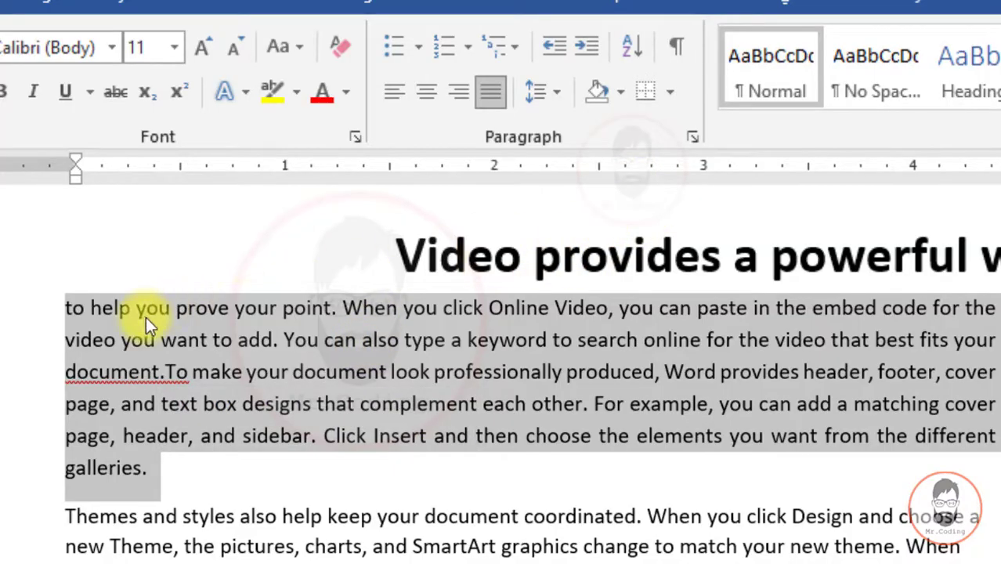
{"action": "left_click", "coordinate": [619, 93]}
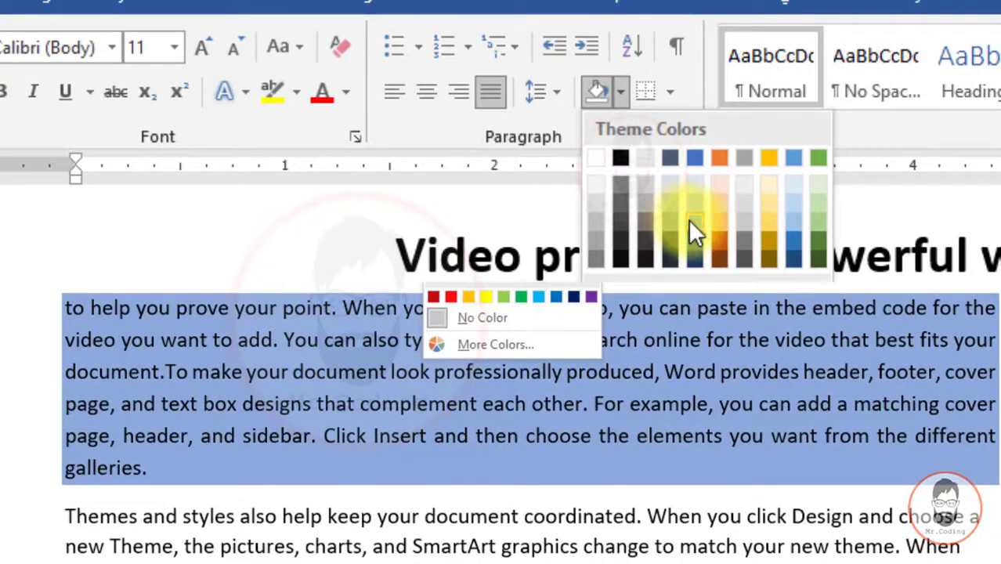
{"action": "left_click", "coordinate": [691, 219]}
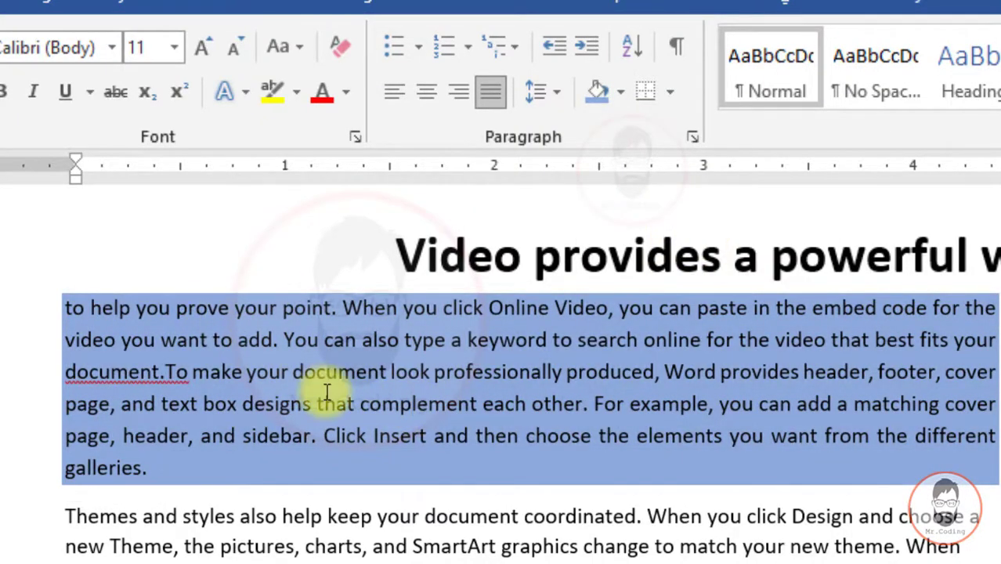
{"action": "mouse_move", "coordinate": [155, 470]}
{"action": "left_mouse_down"}
{"action": "mouse_move", "coordinate": [73, 342]}
{"action": "mouse_move", "coordinate": [74, 308]}
{"action": "left_mouse_up"}
{"action": "left_click", "coordinate": [620, 94]}
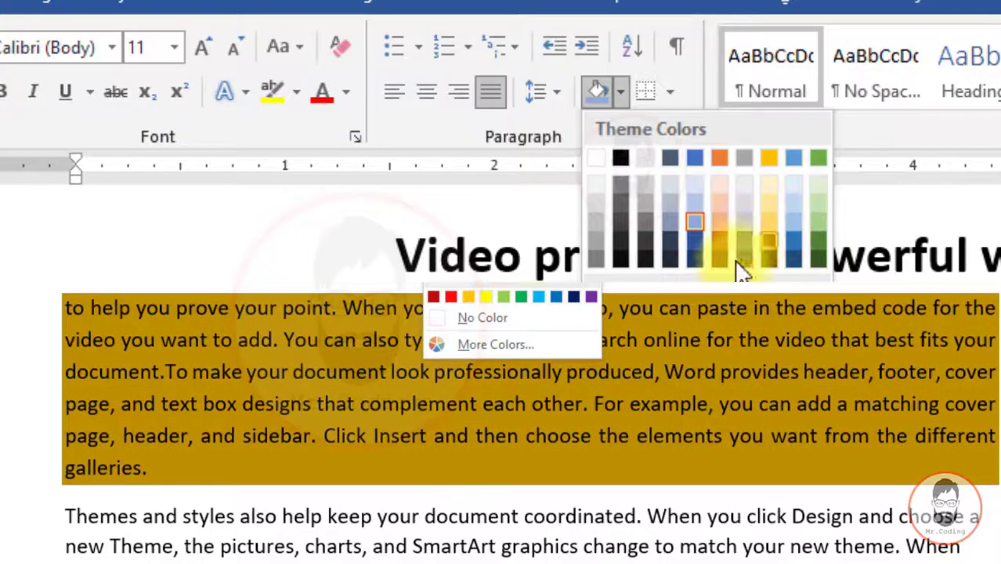
{"action": "left_click", "coordinate": [769, 184]}
{"action": "left_click", "coordinate": [208, 337]}
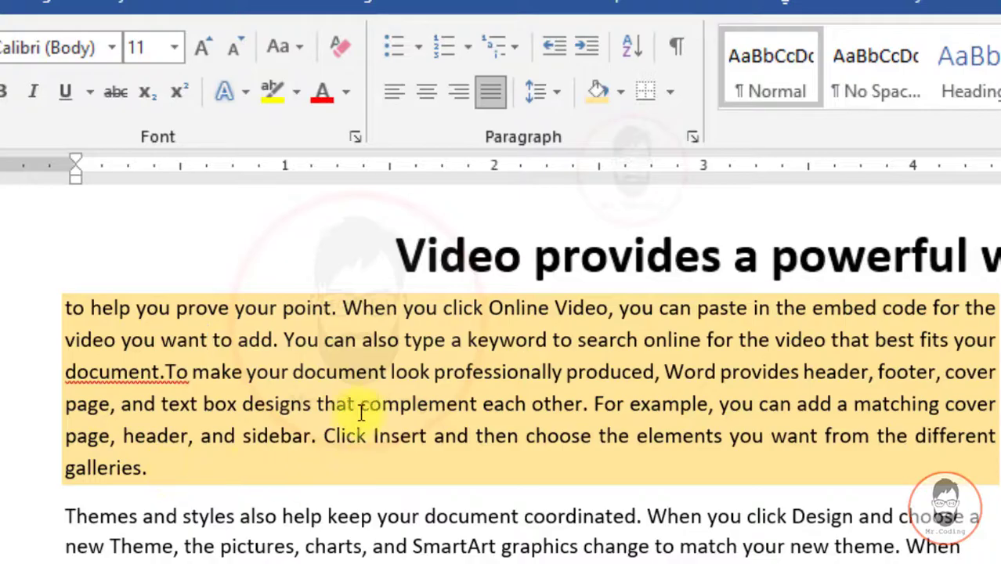
- Remove the shading from the body paragraph below the heading by setting it to No Color
{"action": "mouse_move", "coordinate": [168, 470]}
{"action": "left_mouse_down"}
{"action": "mouse_move", "coordinate": [96, 403]}
{"action": "mouse_move", "coordinate": [82, 317]}
{"action": "left_mouse_up"}
{"action": "left_click", "coordinate": [620, 92]}
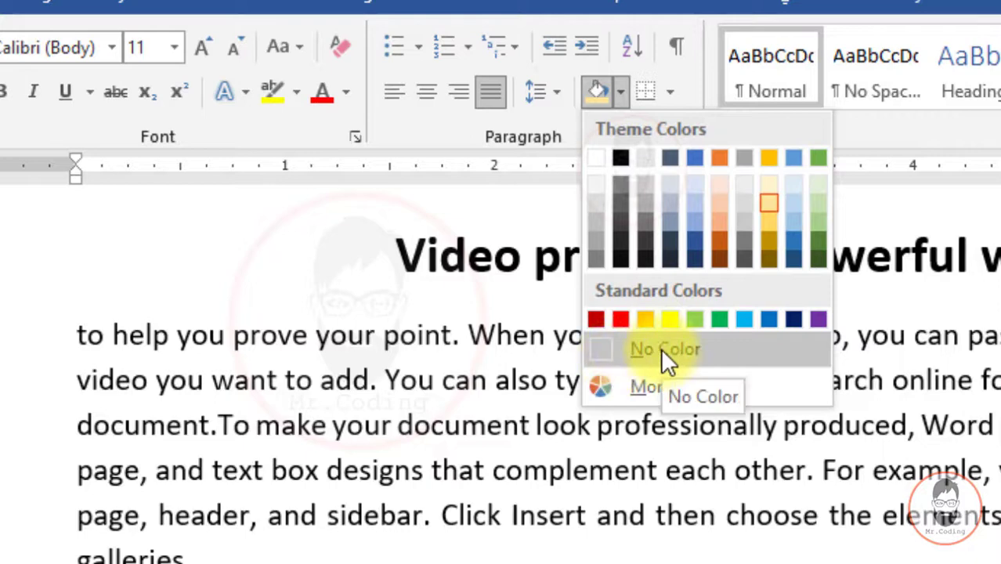
{"action": "left_click", "coordinate": [660, 348]}
{"action": "left_click", "coordinate": [365, 419]}
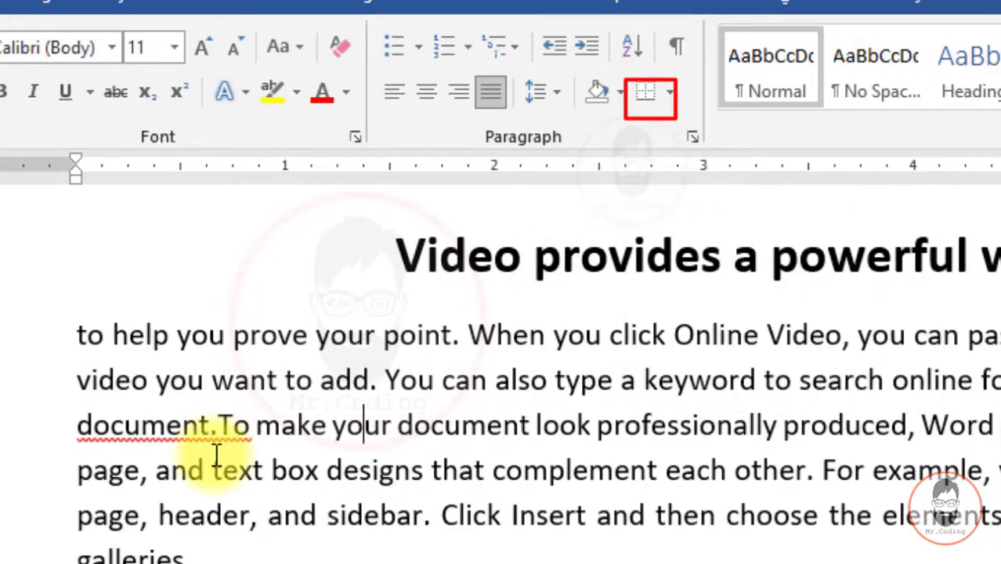
- Add a bottom border to the body paragraph below the heading, and remove that border again
{"action": "left_click_drag", "start_coordinate": [77, 335], "coordinate": [216, 547]}
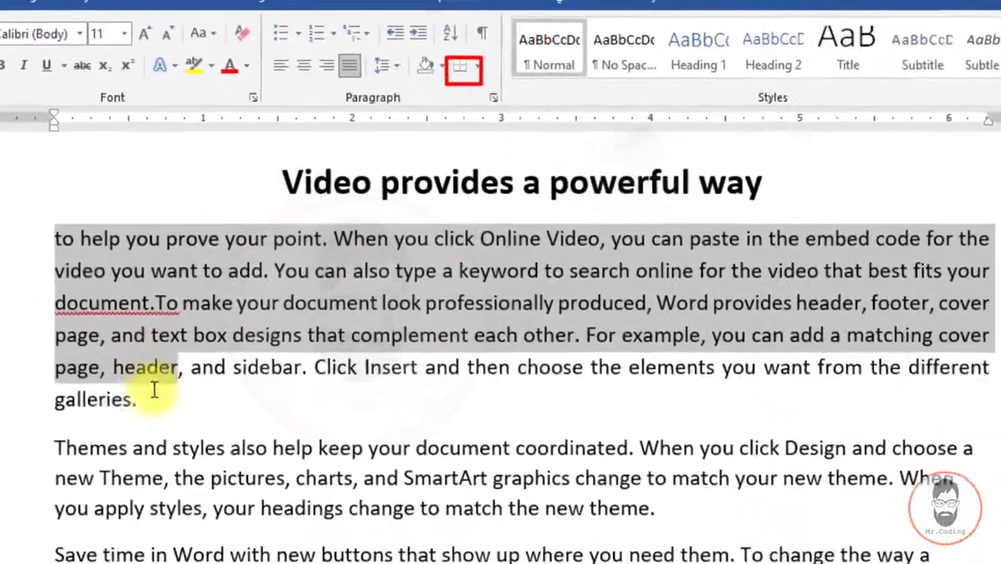
{"action": "left_click_drag", "start_coordinate": [154, 390], "coordinate": [152, 394]}
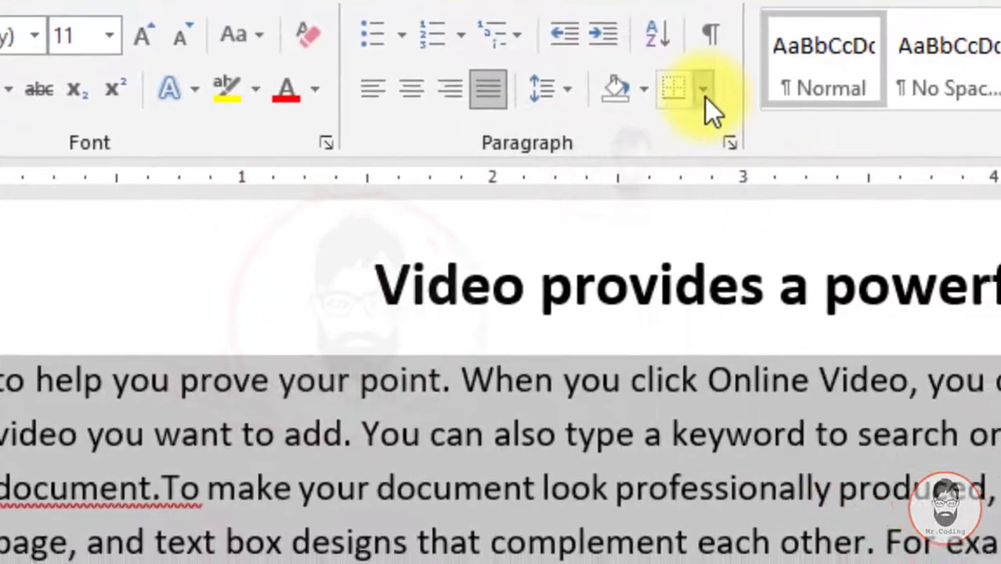
{"action": "left_click", "coordinate": [803, 116]}
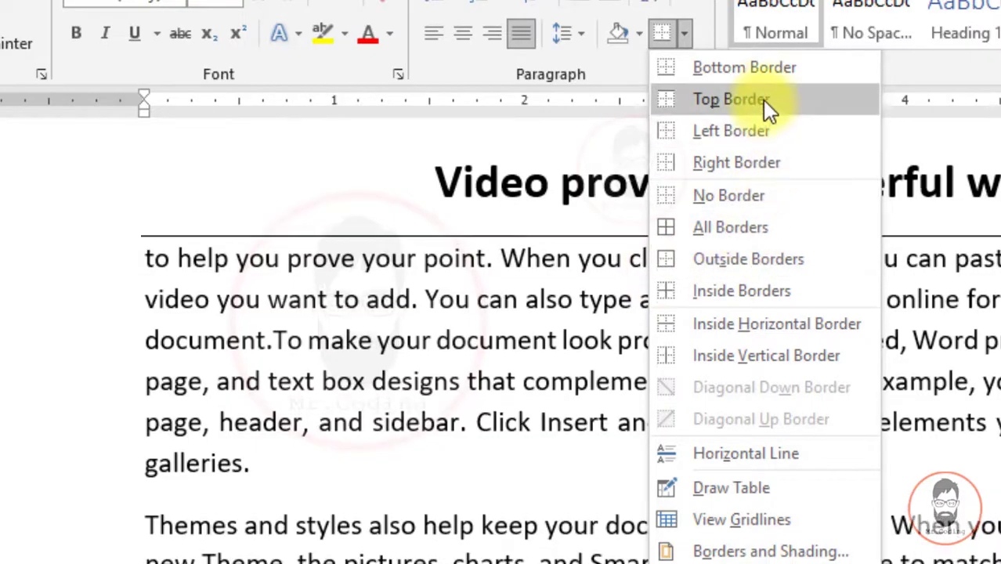
{"action": "left_click", "coordinate": [769, 72]}
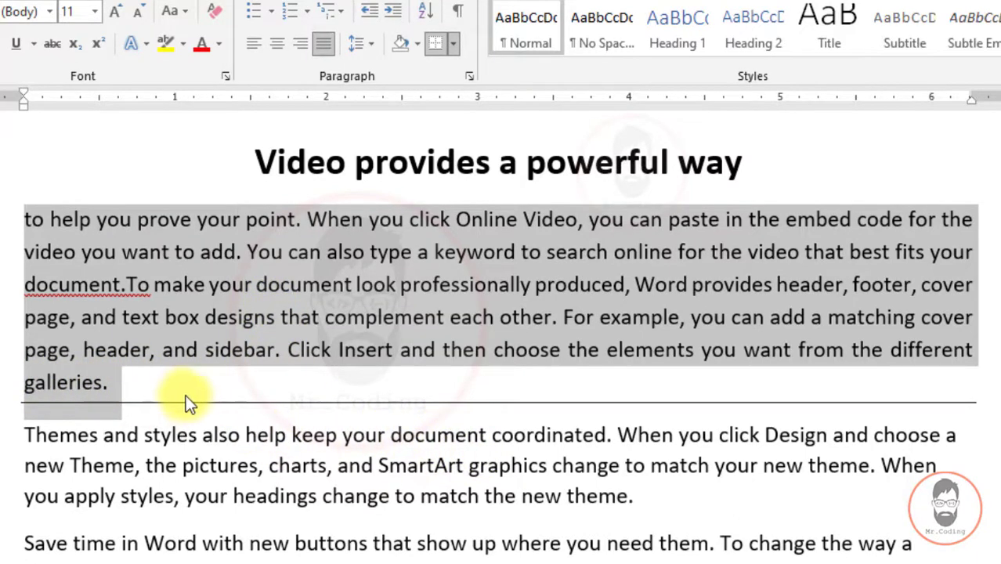
{"action": "left_click", "coordinate": [453, 45]}
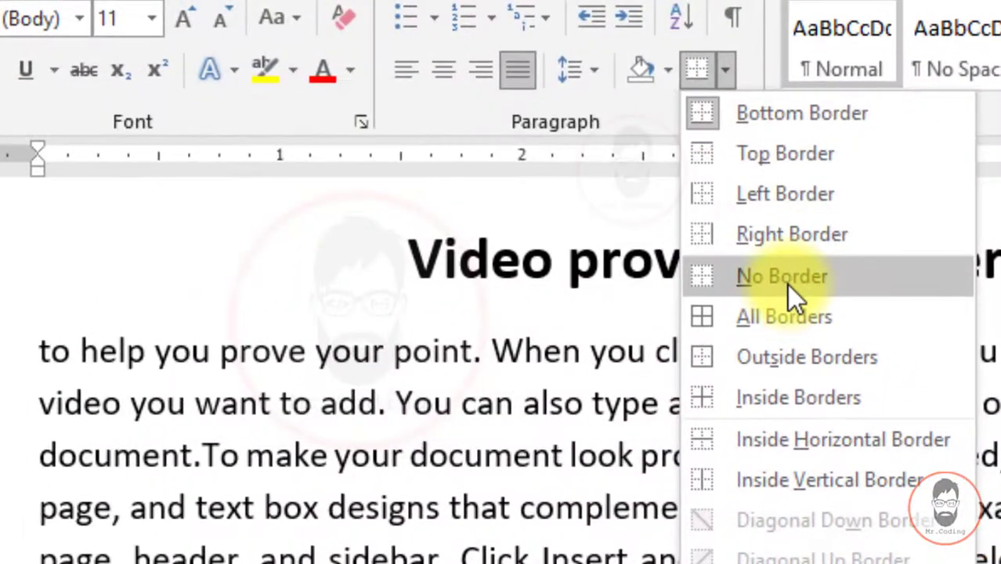
{"action": "left_click", "coordinate": [785, 285]}
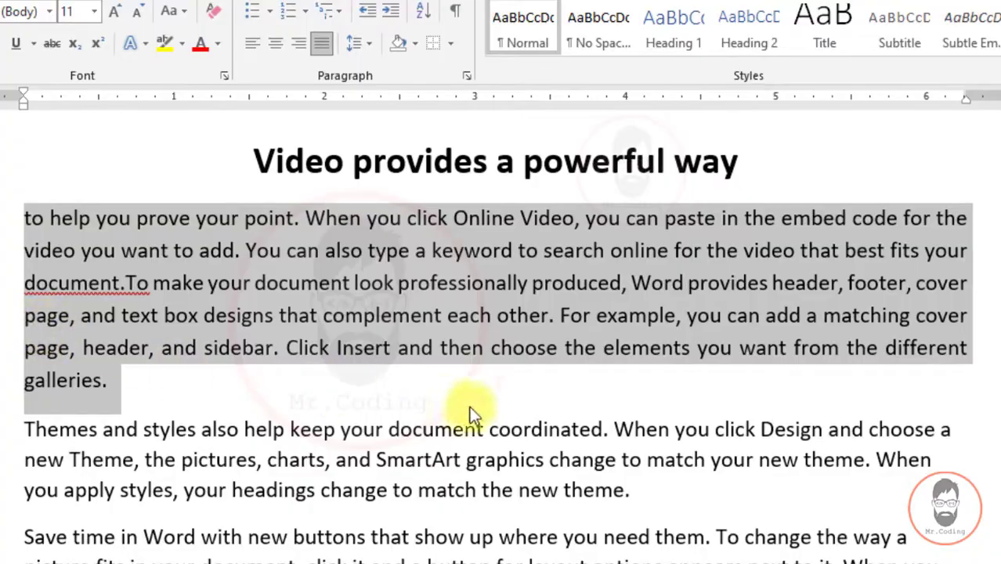
{"action": "left_click", "coordinate": [548, 429]}
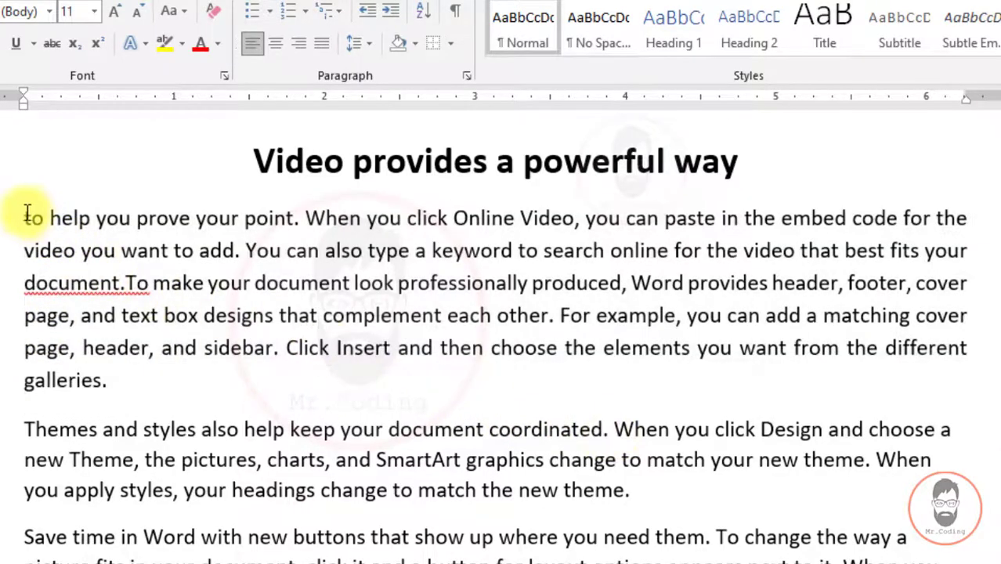
- Apply All Borders to the two paragraphs below the heading, and remove those borders again with No Border
{"action": "left_click_drag", "start_coordinate": [25, 217], "coordinate": [656, 489]}
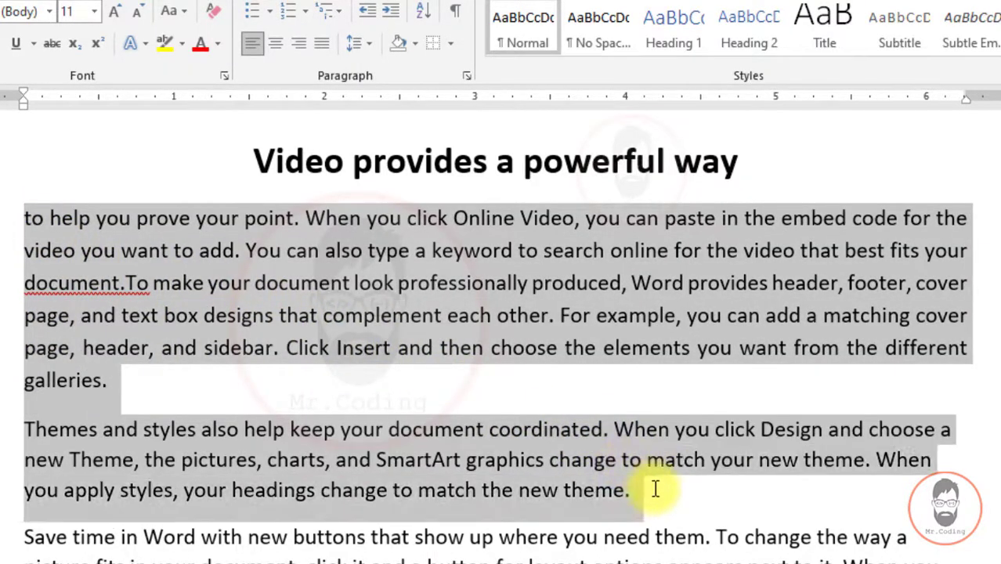
{"action": "left_click", "coordinate": [454, 45]}
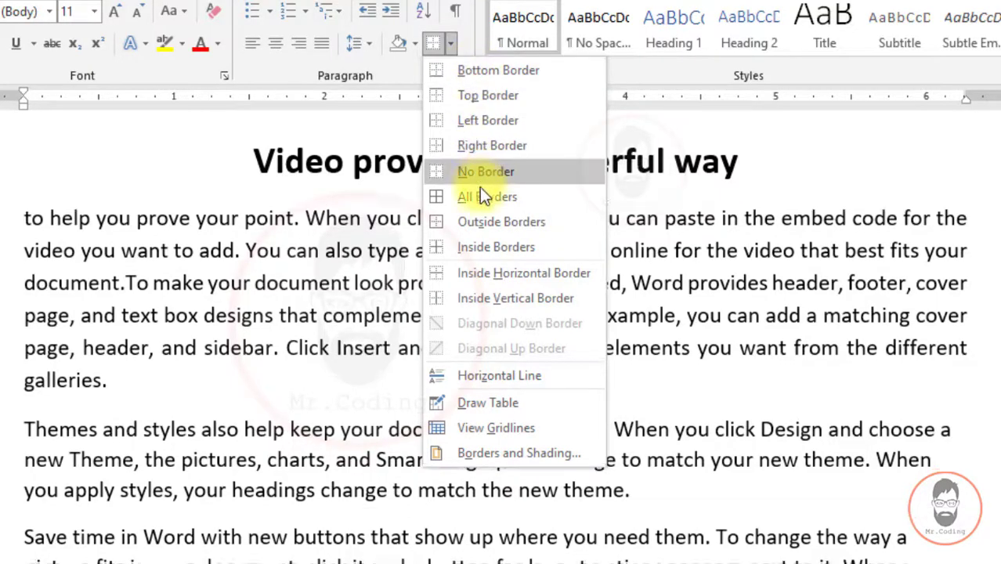
{"action": "left_click", "coordinate": [477, 195]}
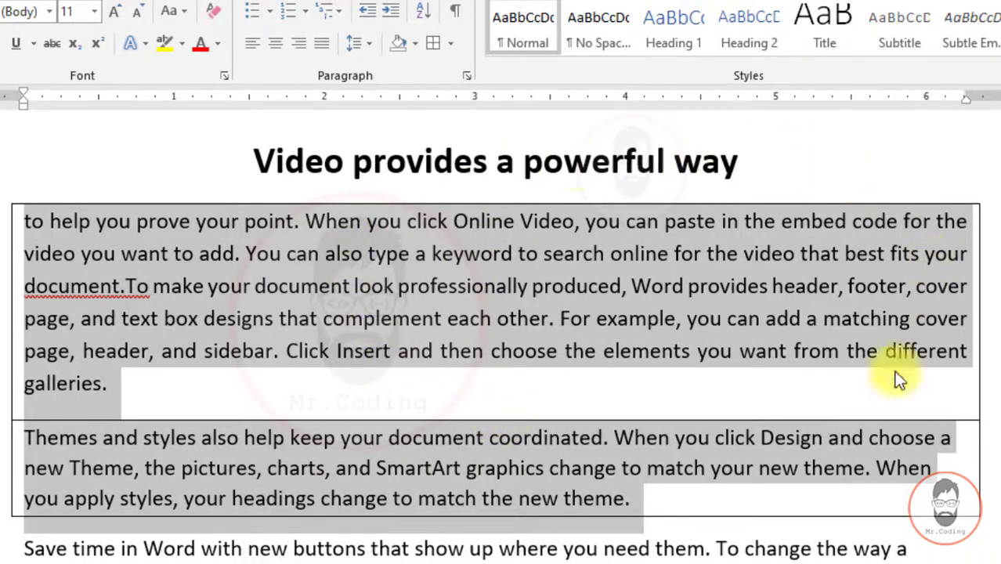
{"action": "left_click", "coordinate": [661, 423]}
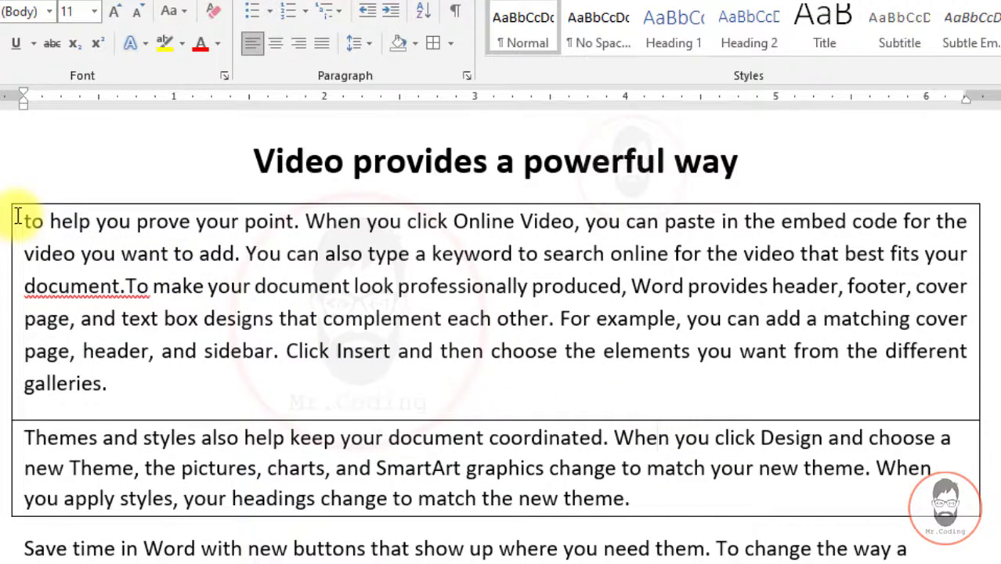
{"action": "left_click_drag", "start_coordinate": [17, 216], "coordinate": [651, 498]}
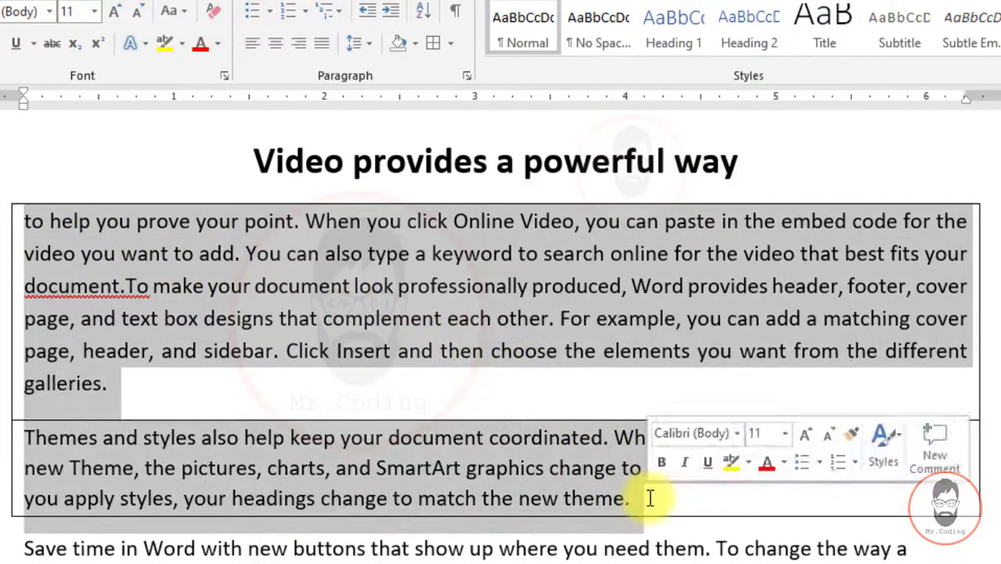
{"action": "left_click", "coordinate": [452, 42]}
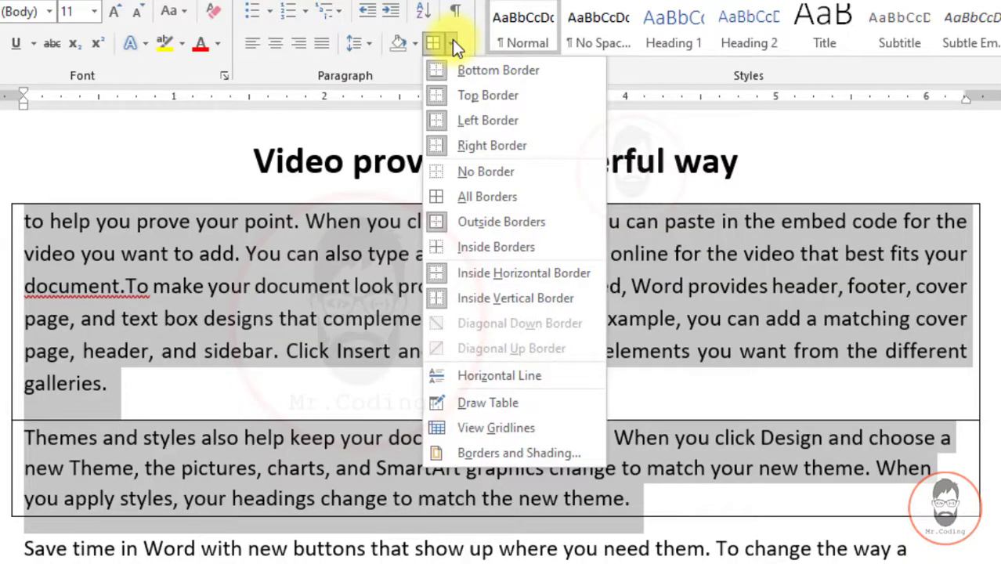
{"action": "left_click", "coordinate": [469, 171]}
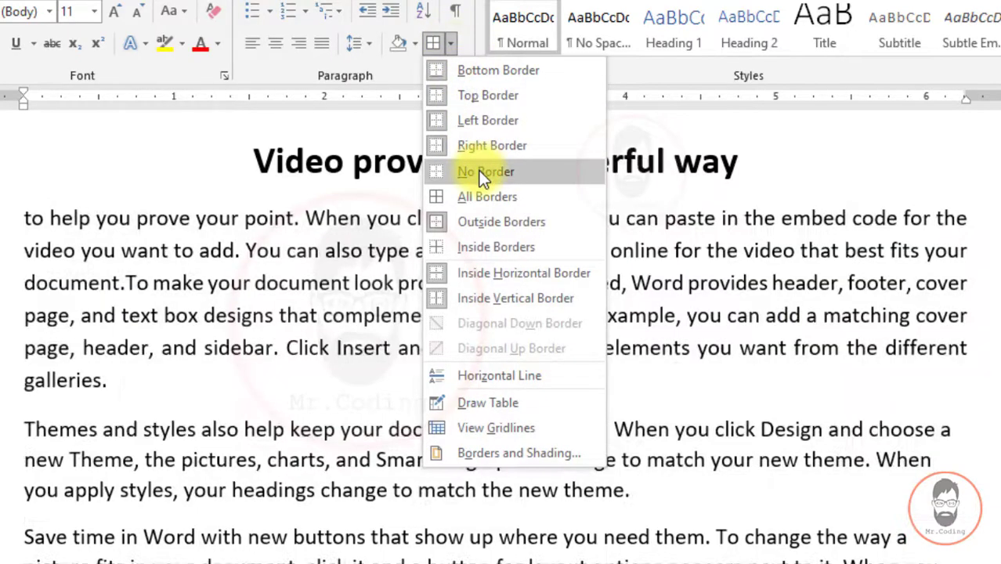
{"action": "left_click", "coordinate": [228, 326]}
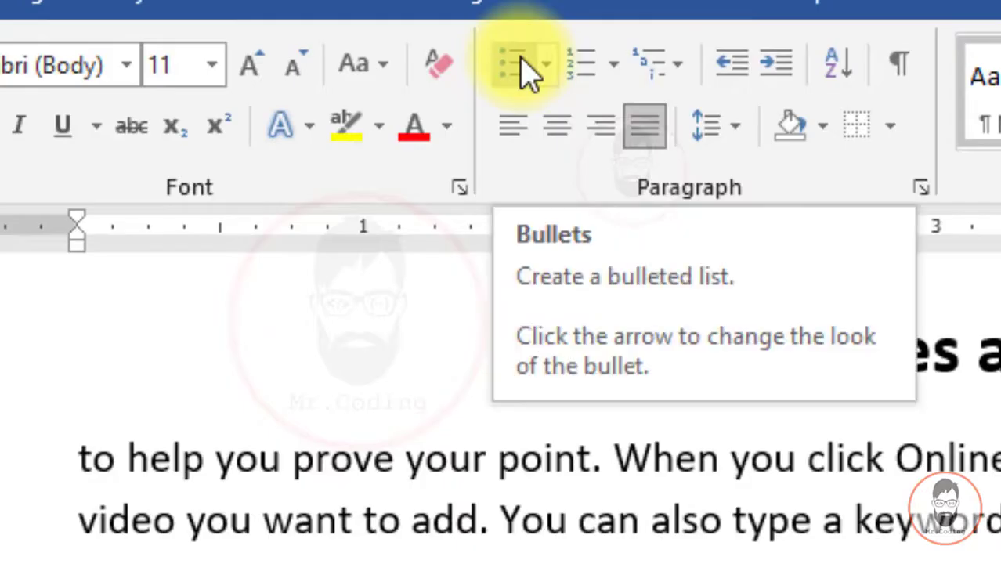
- Delete all the text in the document, including the heading, to leave an empty page
{"action": "left_click", "coordinate": [505, 501]}
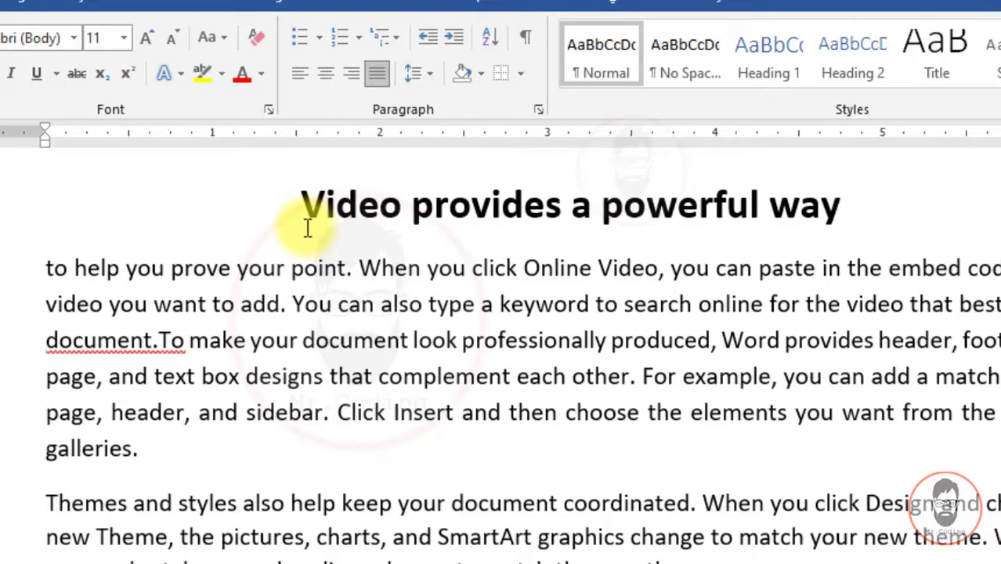
{"action": "key", "text": "ctrl+a"}
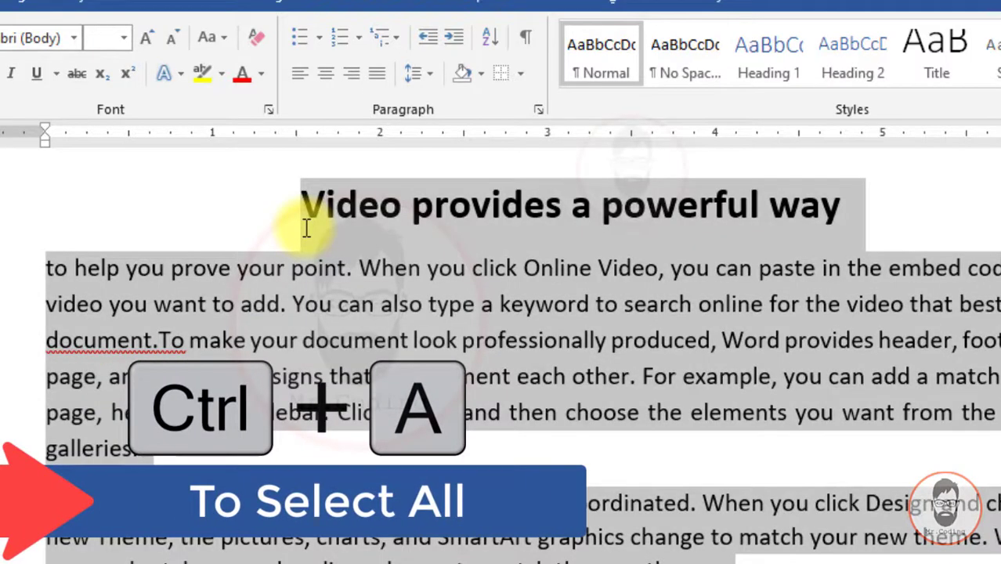
{"action": "key", "text": "Delete"}
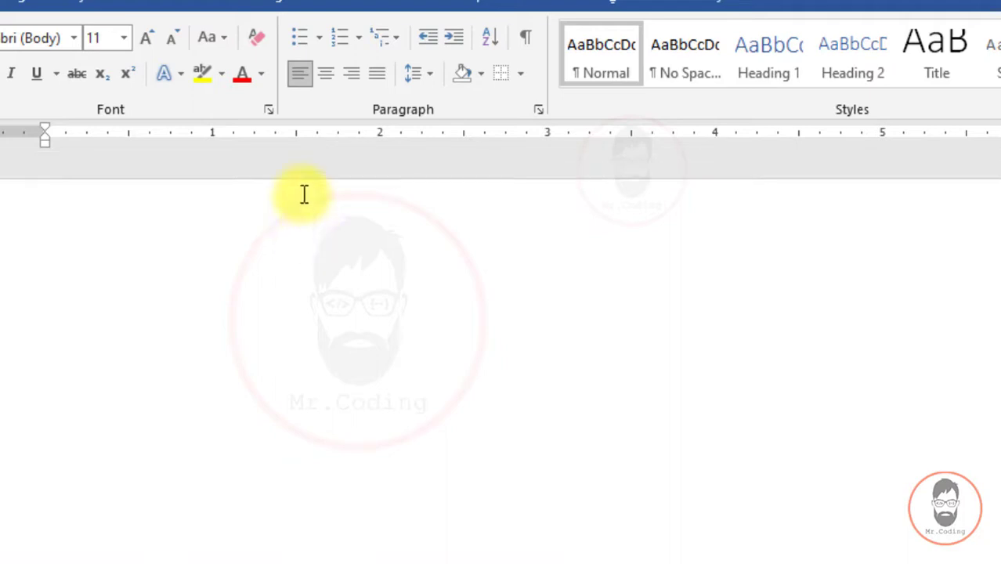
- Enter Rajkot and Surat on separate lines of the empty page
{"action": "left_click", "coordinate": [320, 39]}
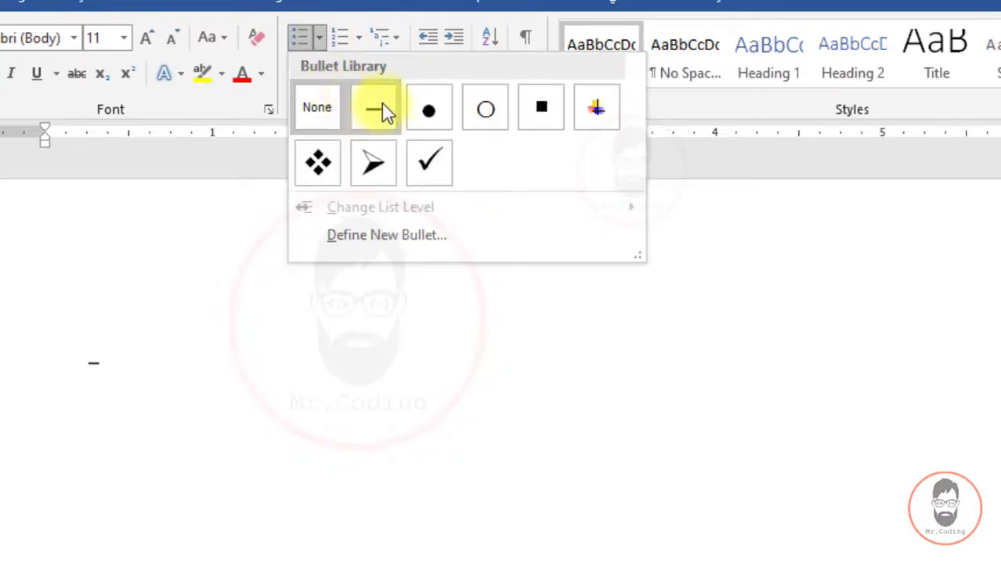
{"action": "left_click", "coordinate": [55, 361]}
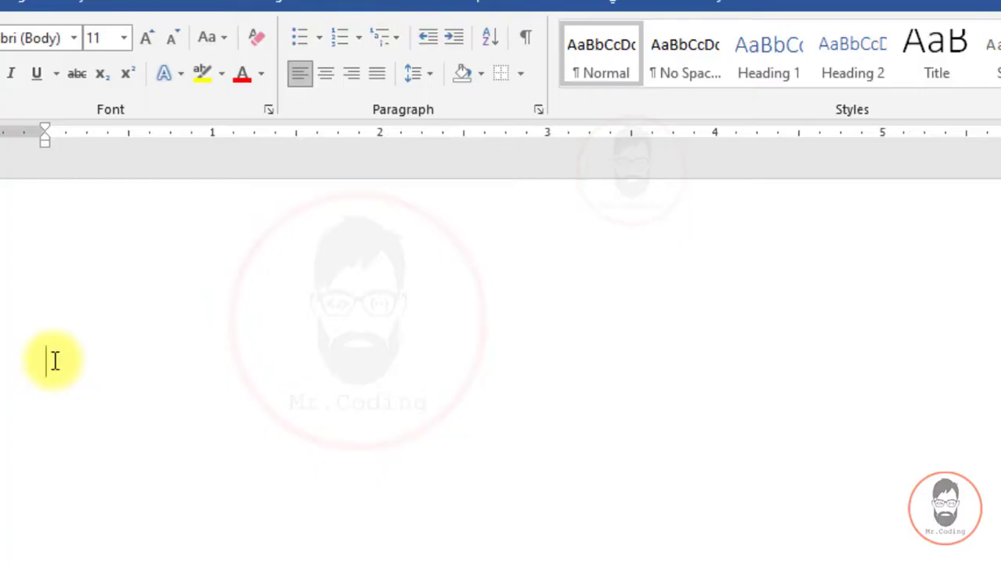
{"action": "type", "text": "Rajkot"}
{"action": "key", "text": "Return"}
{"action": "type", "text": "Surat"}
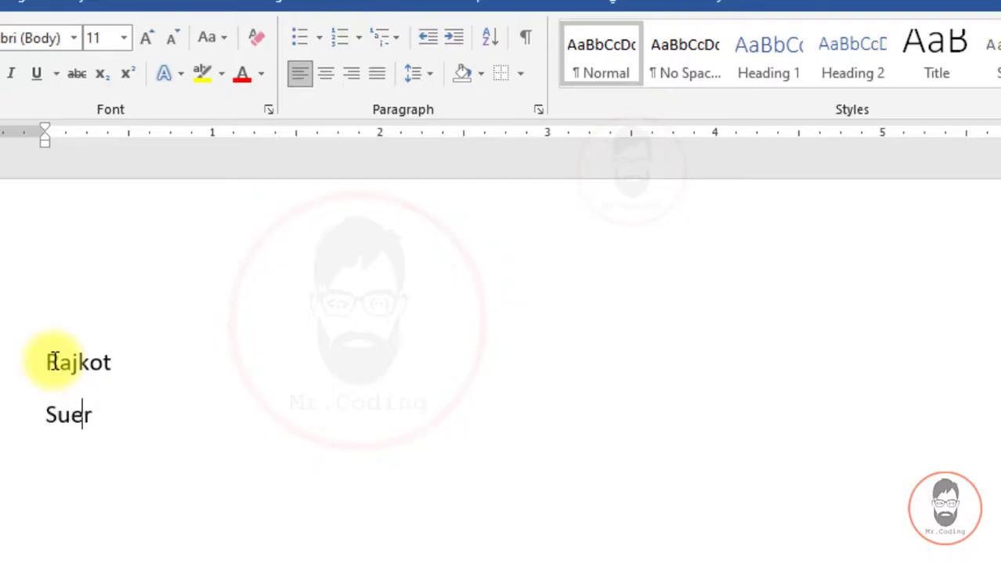
{"action": "key", "text": "Return"}
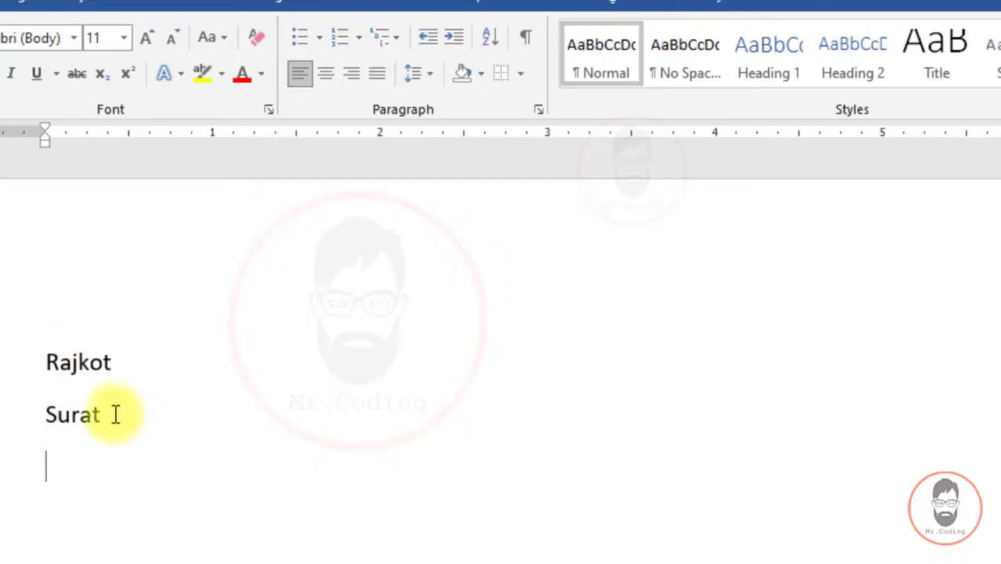
- Format the Rajkot and Surat lines as a bulleted list with the four-diamond bullet from the library
{"action": "left_click", "coordinate": [115, 414]}
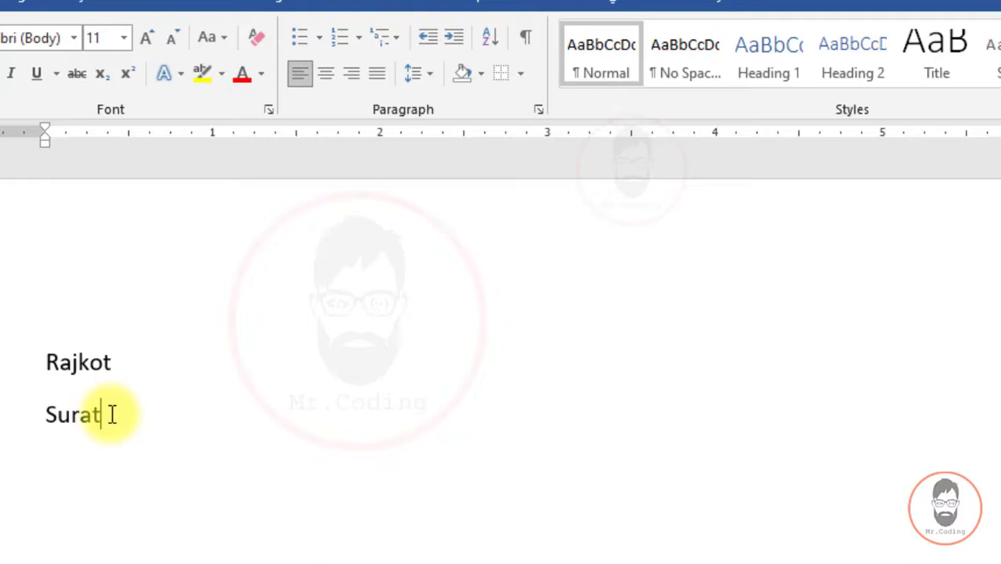
{"action": "left_click_drag", "start_coordinate": [61, 402], "coordinate": [25, 366]}
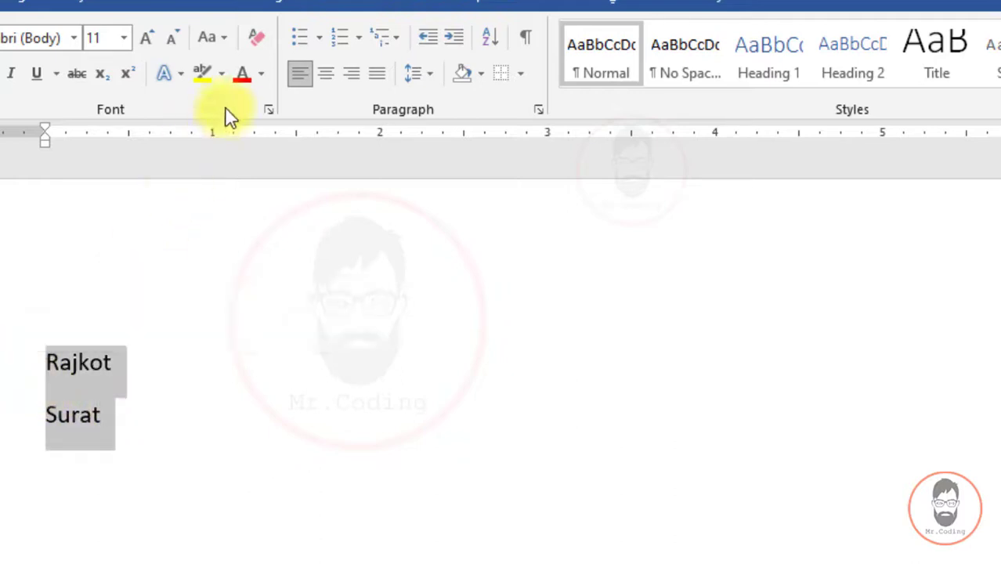
{"action": "left_click", "coordinate": [317, 38]}
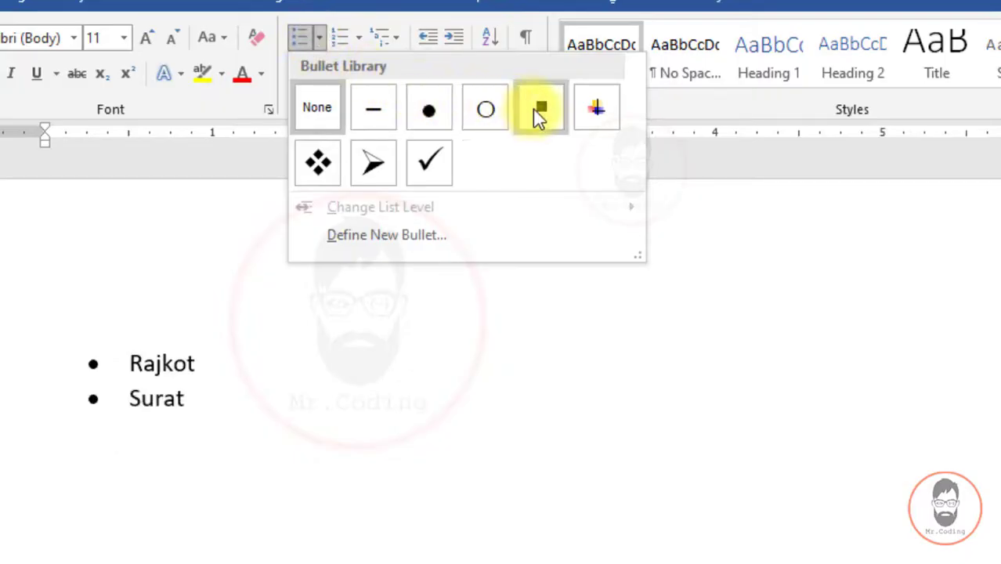
{"action": "left_click", "coordinate": [314, 164]}
{"action": "left_click", "coordinate": [100, 395]}
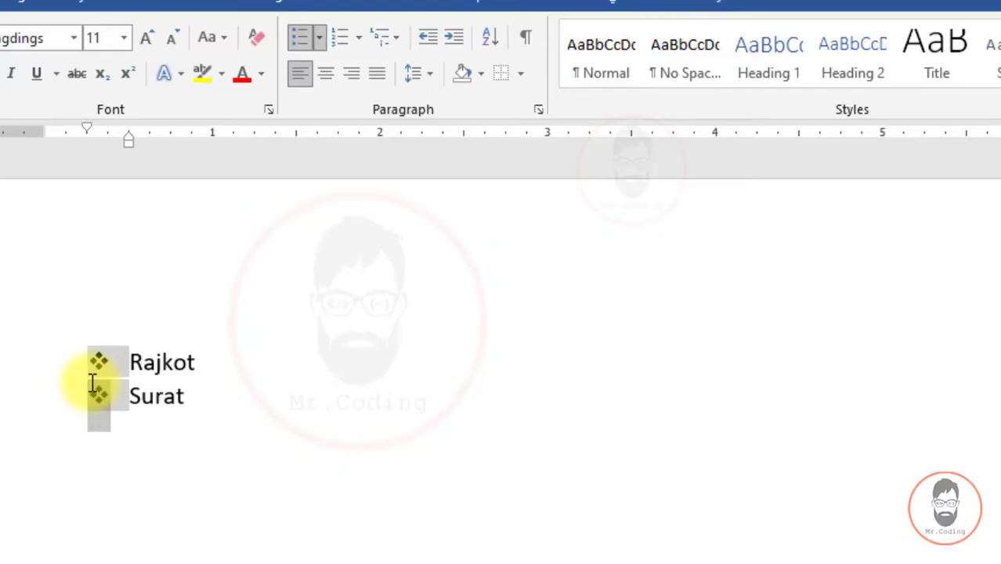
{"action": "left_click", "coordinate": [158, 367]}
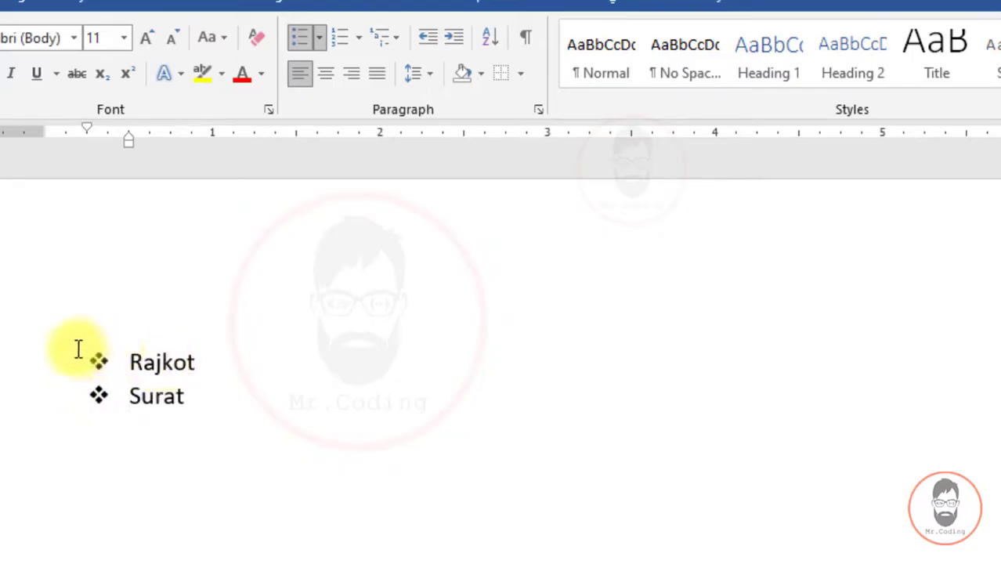
- Add Bhuj and Junagadh as further bullet items below Surat, and end the list after Junagadh
{"action": "left_click", "coordinate": [205, 397]}
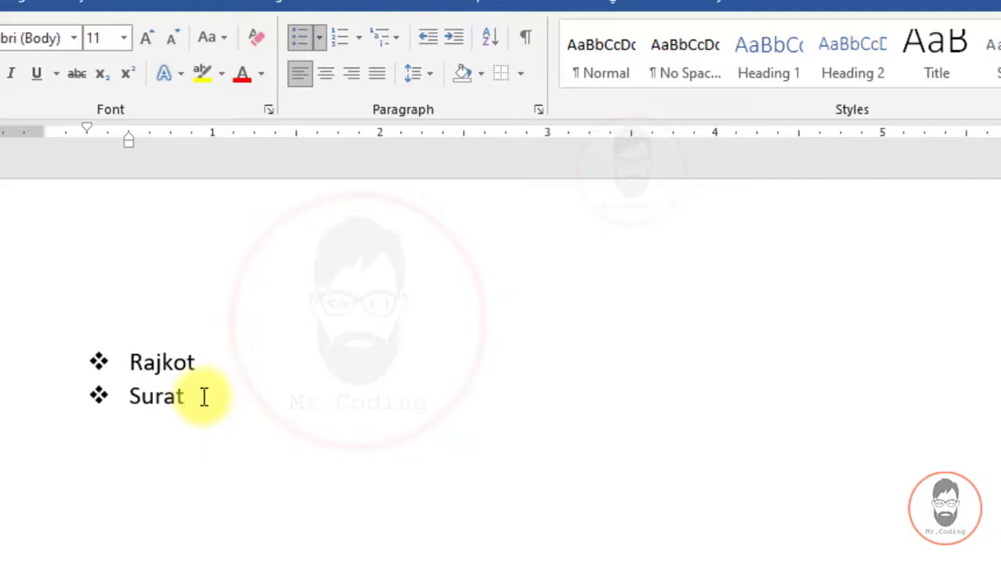
{"action": "key", "text": "Return"}
{"action": "type", "text": "Bhuja"}
{"action": "key", "text": "Return"}
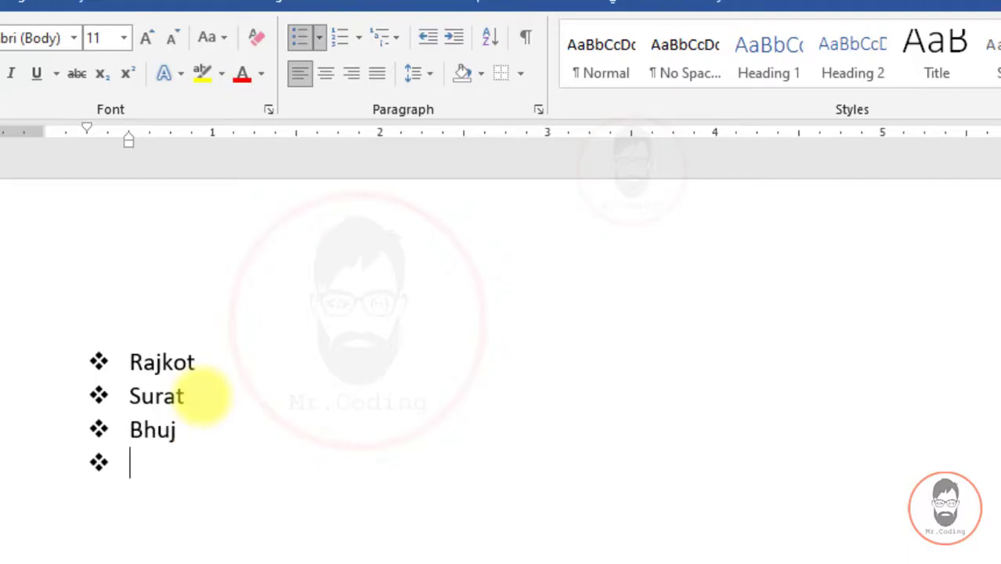
{"action": "type", "text": "Junag"}
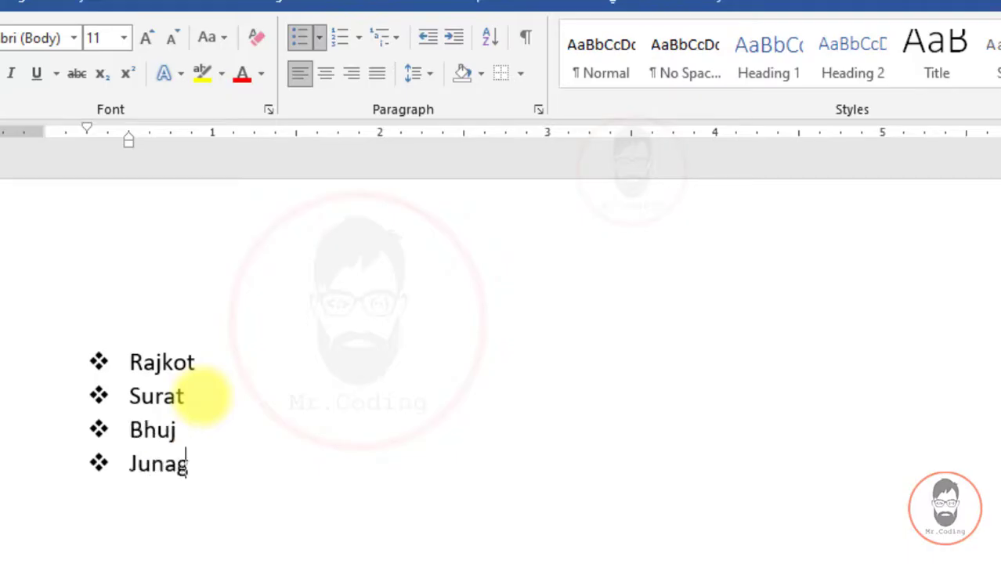
{"action": "type", "text": "adh"}
{"action": "key", "text": "Return"}
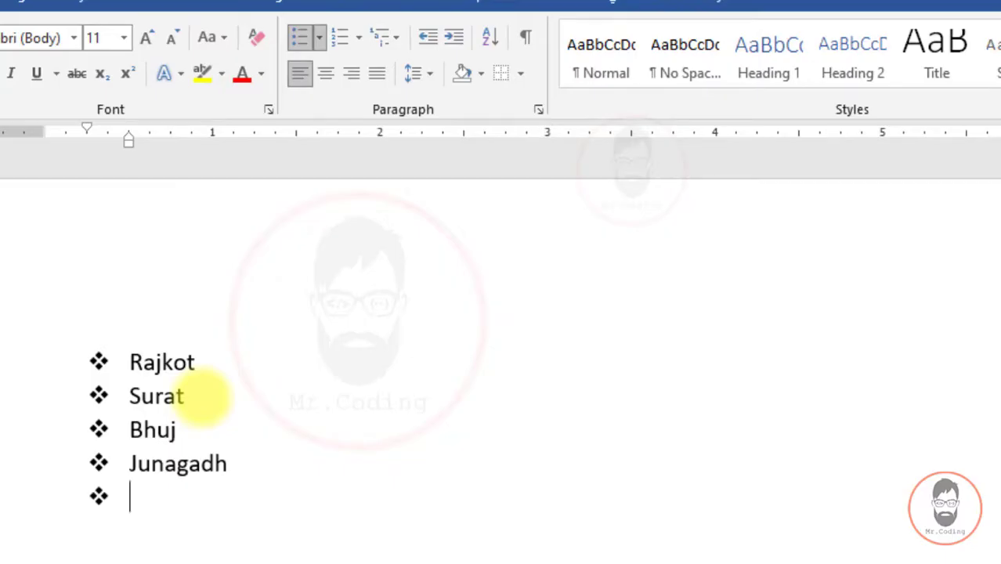
{"action": "key", "text": "Return"}
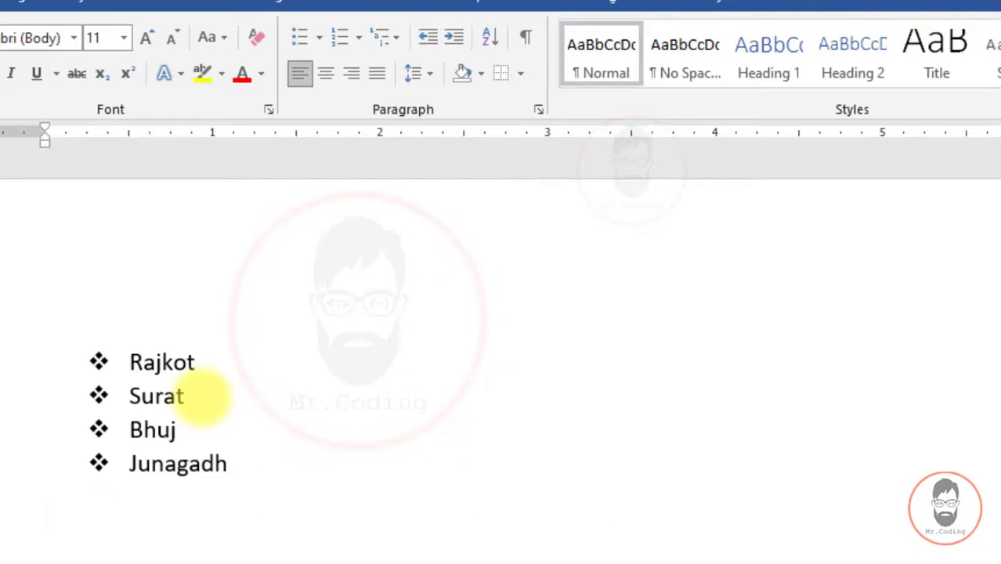
- Start defining a new bullet for the four list items and open the choice of symbols for it
{"action": "left_click_drag", "start_coordinate": [246, 470], "coordinate": [134, 359]}
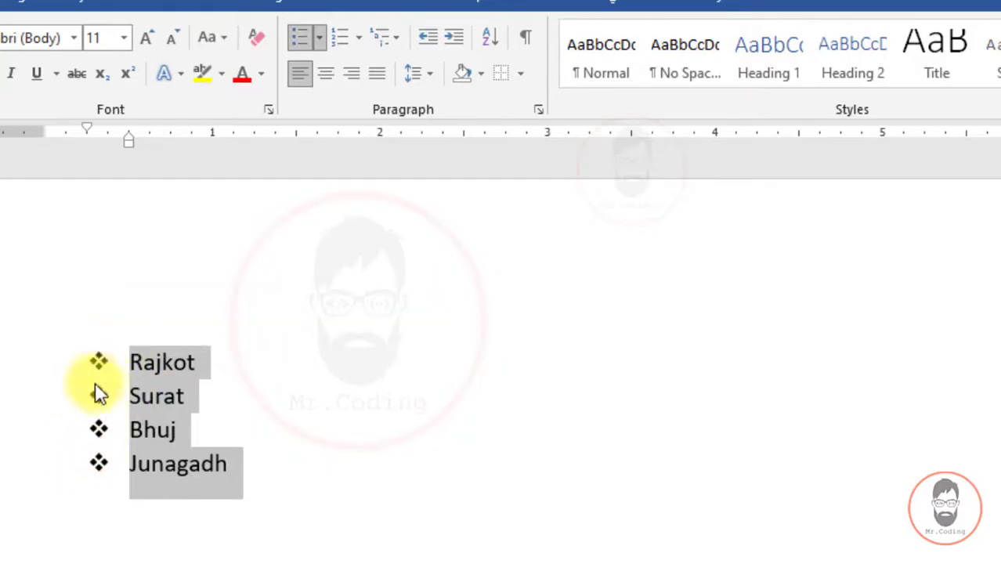
{"action": "left_click", "coordinate": [198, 465]}
{"action": "left_click_drag", "start_coordinate": [237, 466], "coordinate": [131, 371]}
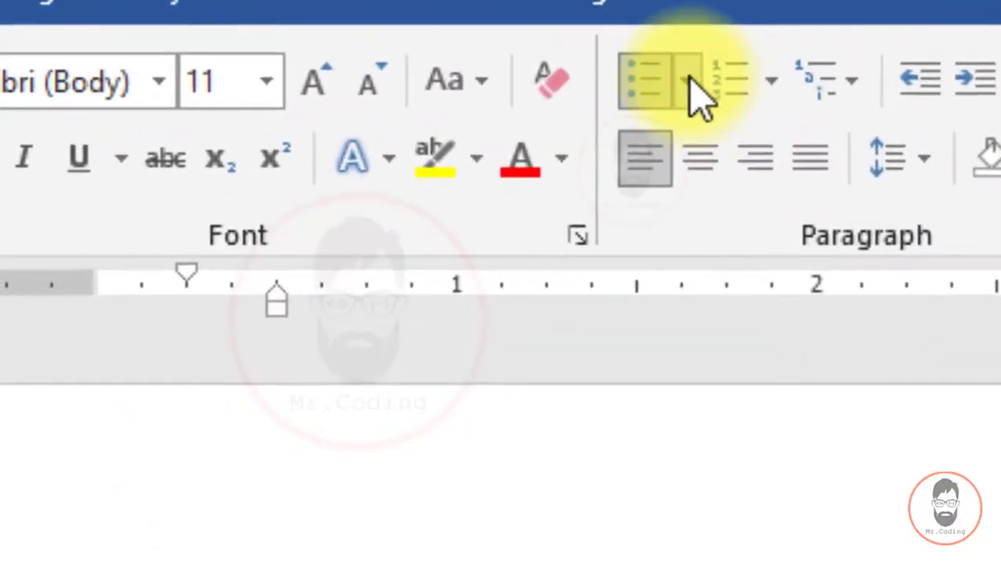
{"action": "left_click", "coordinate": [319, 38]}
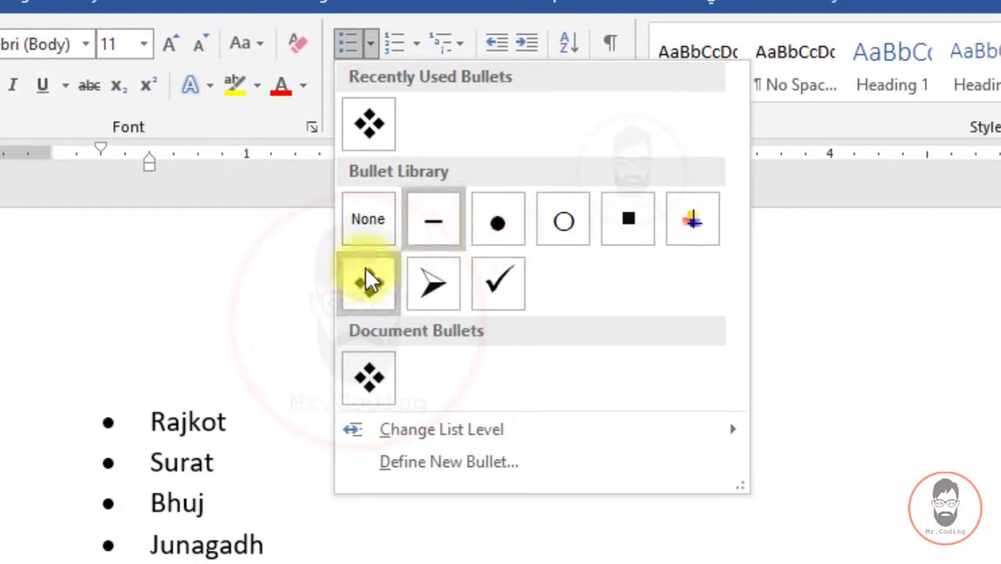
{"action": "left_click", "coordinate": [486, 465]}
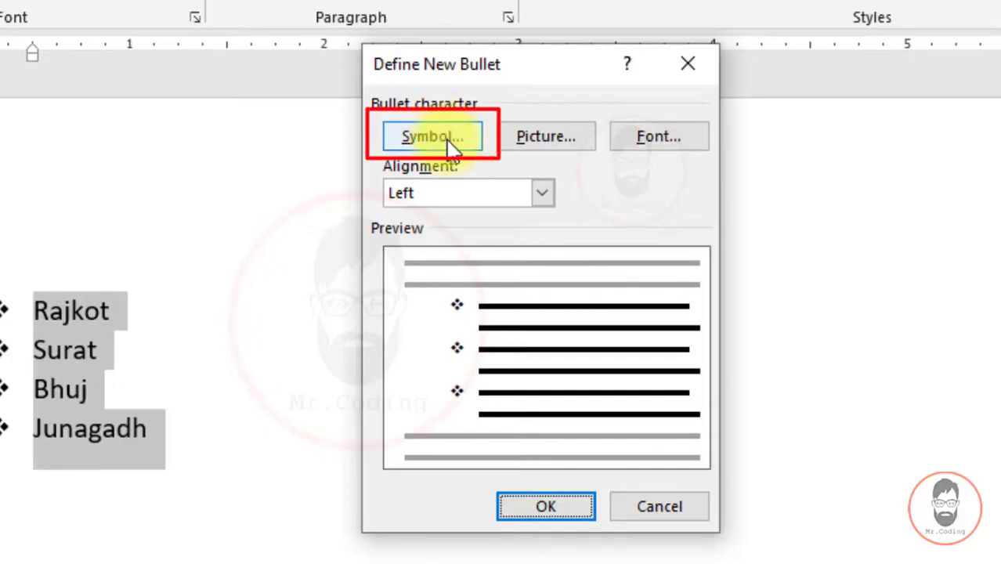
{"action": "left_click", "coordinate": [453, 145]}
- Look through the Wingdings symbols for a possible bullet character
{"action": "left_click_drag", "start_coordinate": [458, 105], "coordinate": [588, 92]}
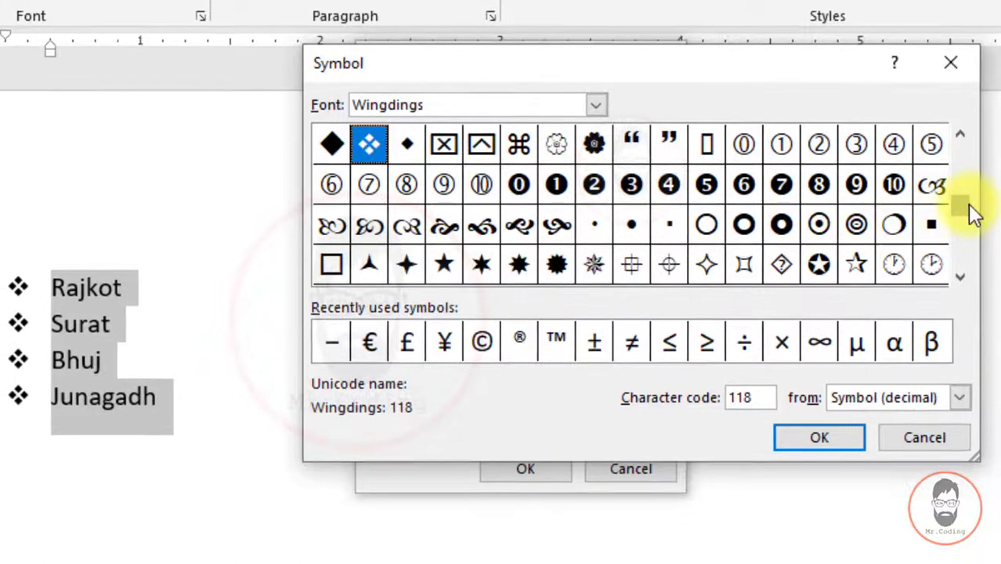
{"action": "left_click_drag", "start_coordinate": [964, 216], "coordinate": [962, 223]}
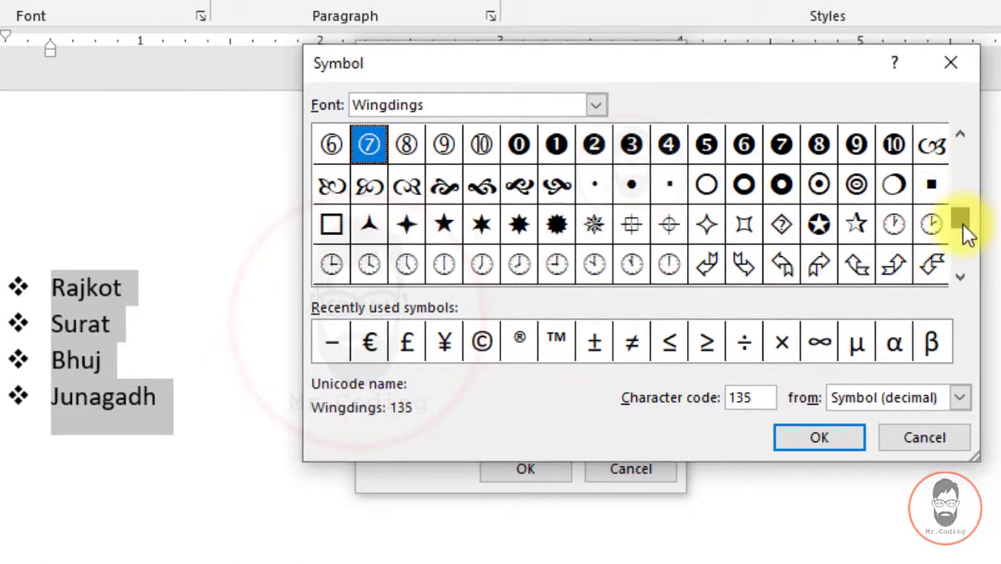
{"action": "left_click", "coordinate": [956, 272]}
{"action": "left_click_drag", "start_coordinate": [966, 131], "coordinate": [963, 131]}
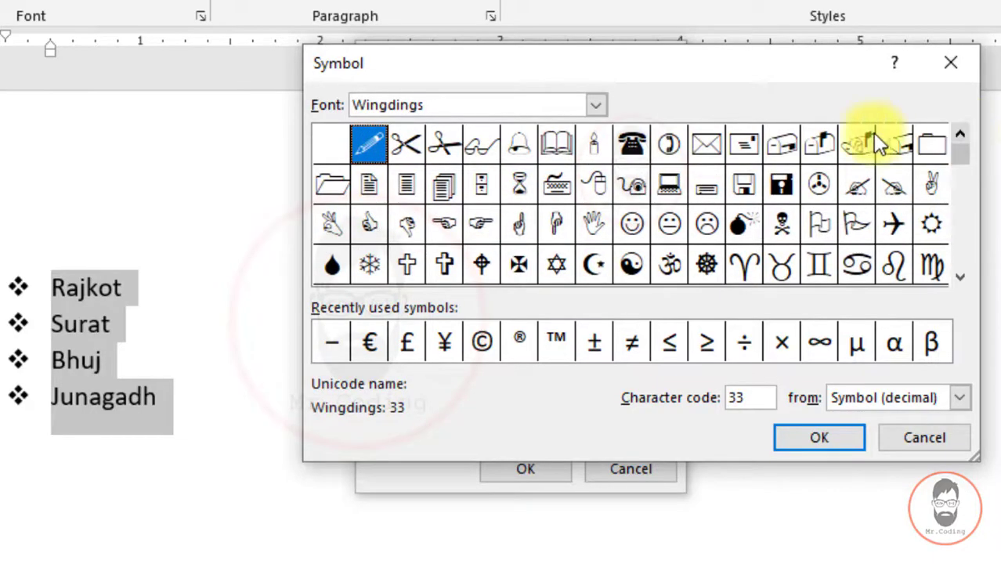
- Switch the symbol font to Wingdings 3 and look through its arrow symbols
{"action": "left_click", "coordinate": [597, 107]}
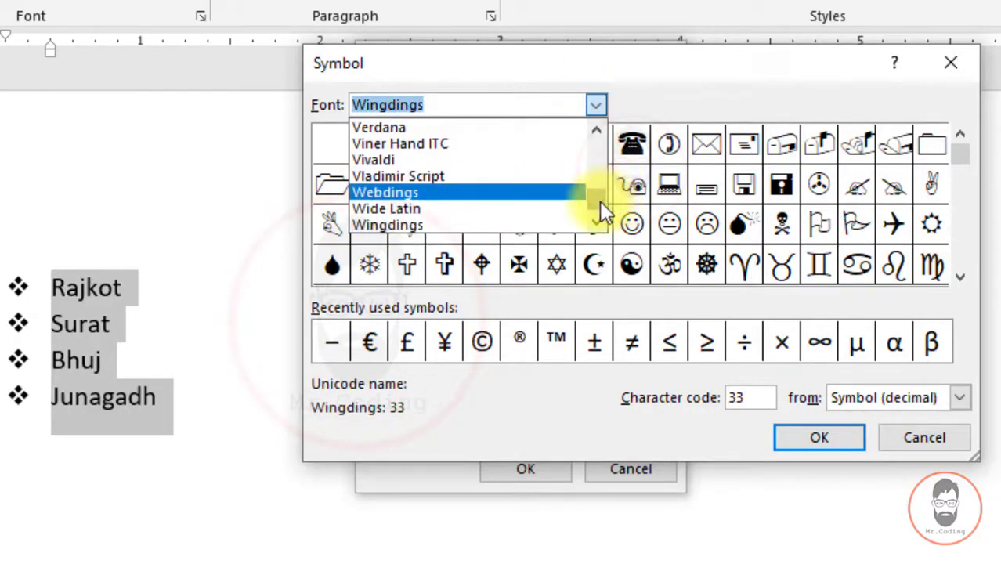
{"action": "scroll", "coordinate": [599, 201], "scroll_direction": "down", "scroll_amount": 3}
{"action": "left_click", "coordinate": [600, 133]}
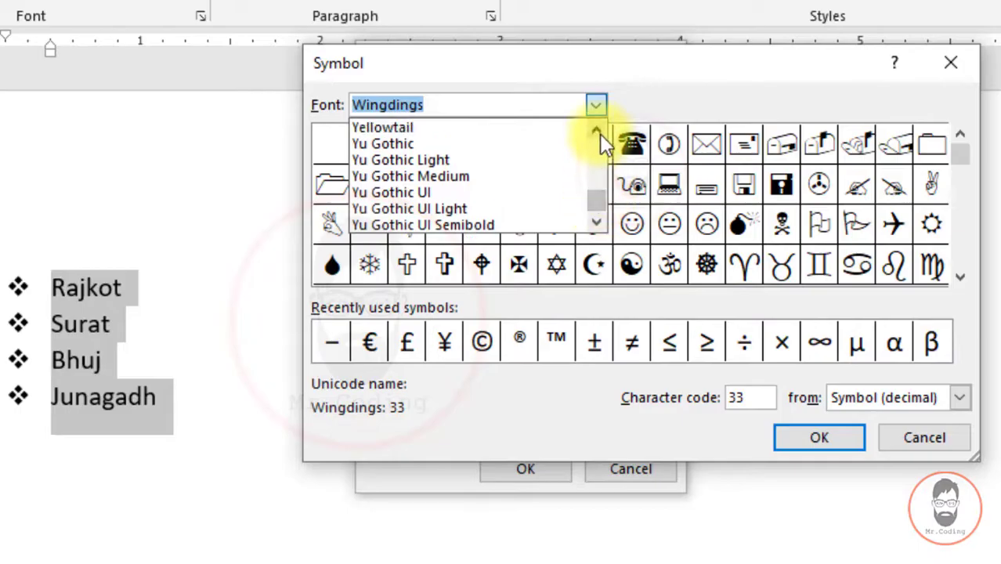
{"action": "left_click", "coordinate": [599, 133]}
{"action": "left_click", "coordinate": [599, 133]}
{"action": "left_click", "coordinate": [599, 133]}
{"action": "left_click", "coordinate": [599, 133]}
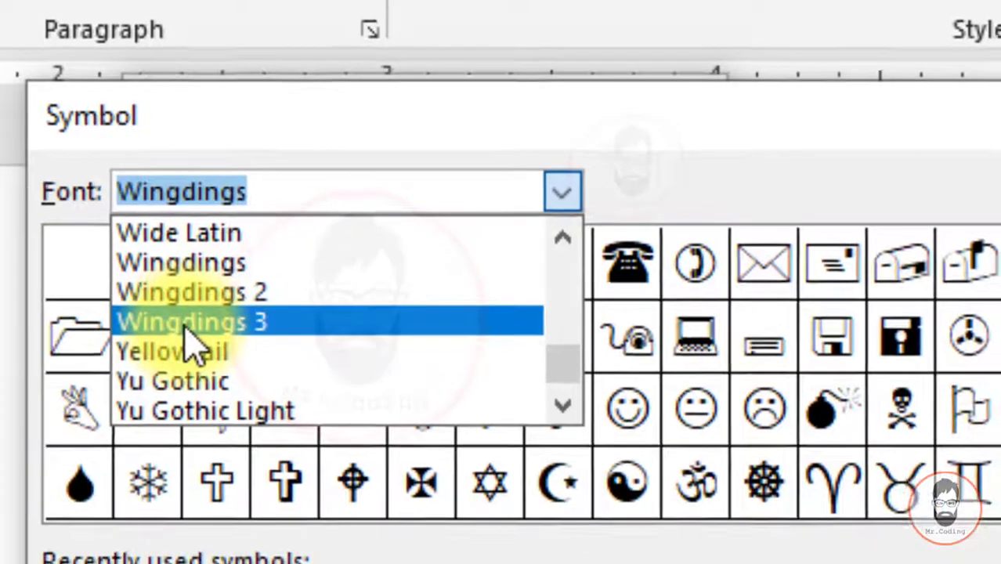
{"action": "left_click", "coordinate": [188, 337]}
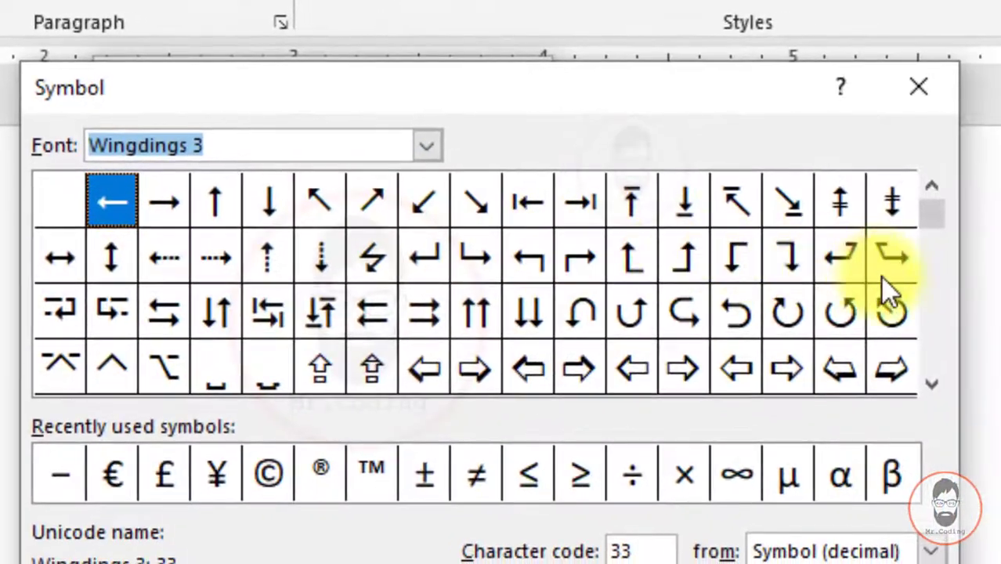
{"action": "left_click_drag", "start_coordinate": [929, 387], "coordinate": [929, 387]}
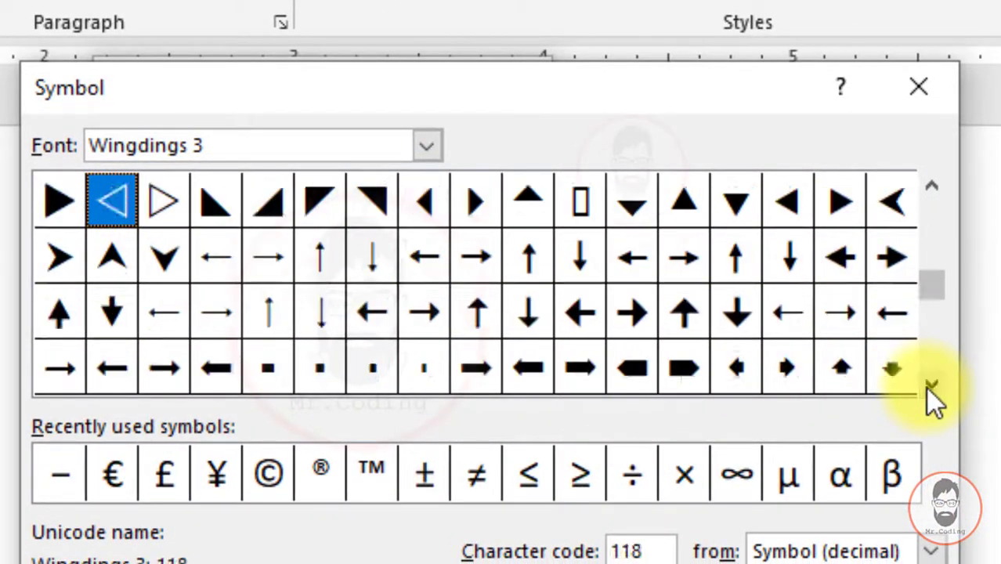
{"action": "left_click", "coordinate": [930, 387]}
- Switch the symbol font to Wingdings 2 and back to Wingdings, examining the symbols each one offers
{"action": "left_click", "coordinate": [426, 147]}
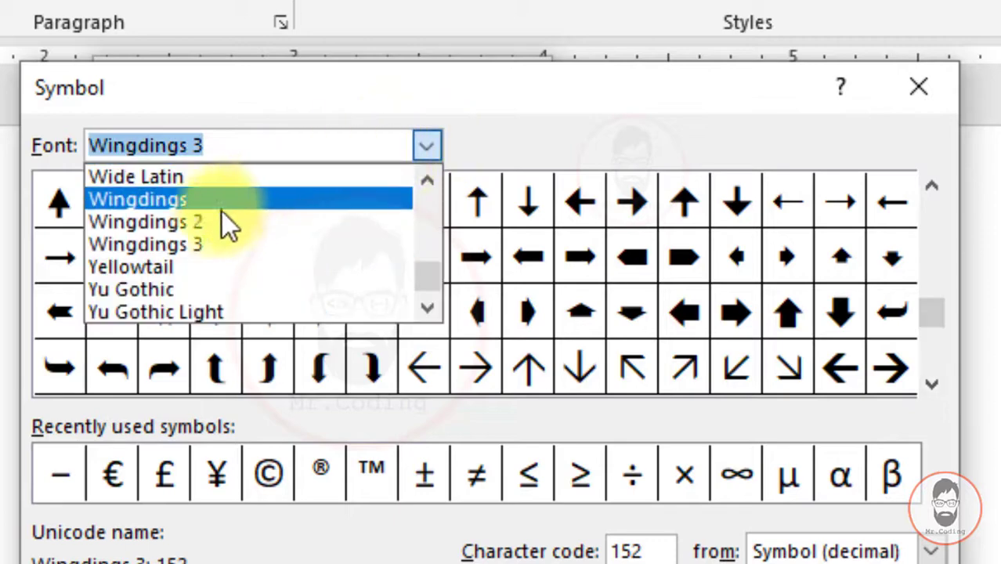
{"action": "left_click", "coordinate": [217, 224]}
{"action": "left_click_drag", "start_coordinate": [932, 191], "coordinate": [932, 191]}
{"action": "left_click", "coordinate": [428, 152]}
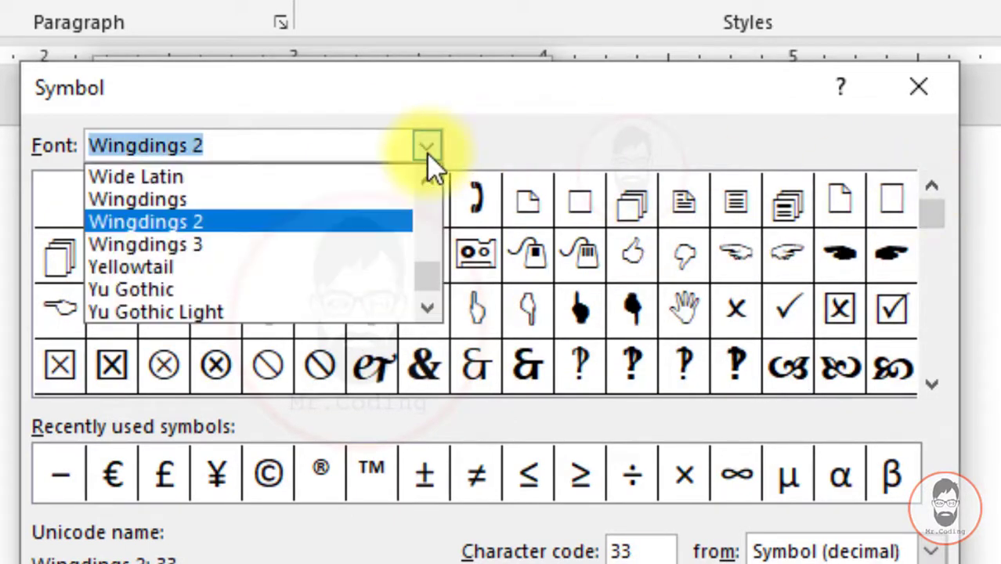
{"action": "left_click", "coordinate": [229, 199]}
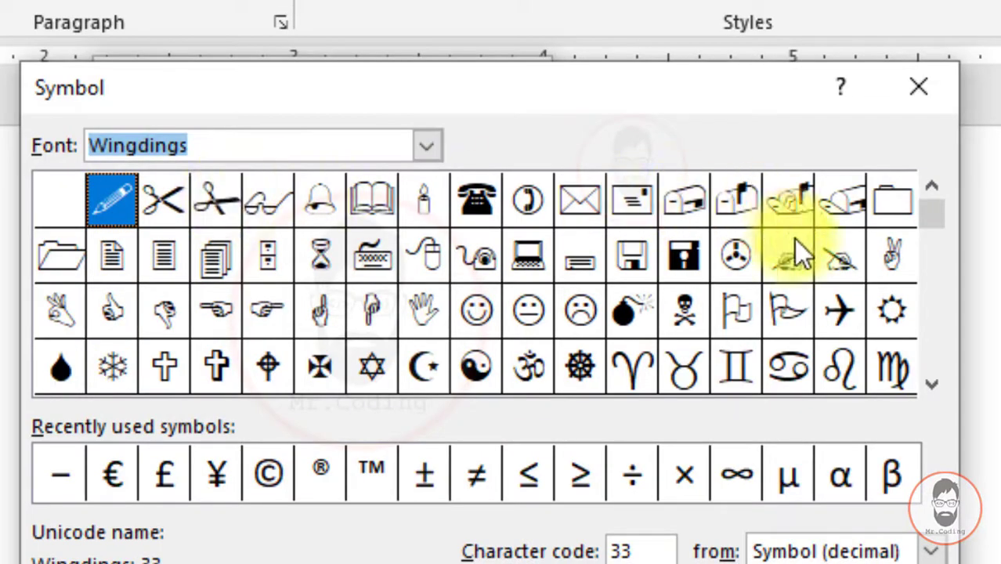
{"action": "left_click_drag", "start_coordinate": [931, 376], "coordinate": [932, 377]}
- Apply the thick ring symbol, Wingdings 2 character code 156, as the new bullet for the four list items
{"action": "left_click", "coordinate": [437, 143]}
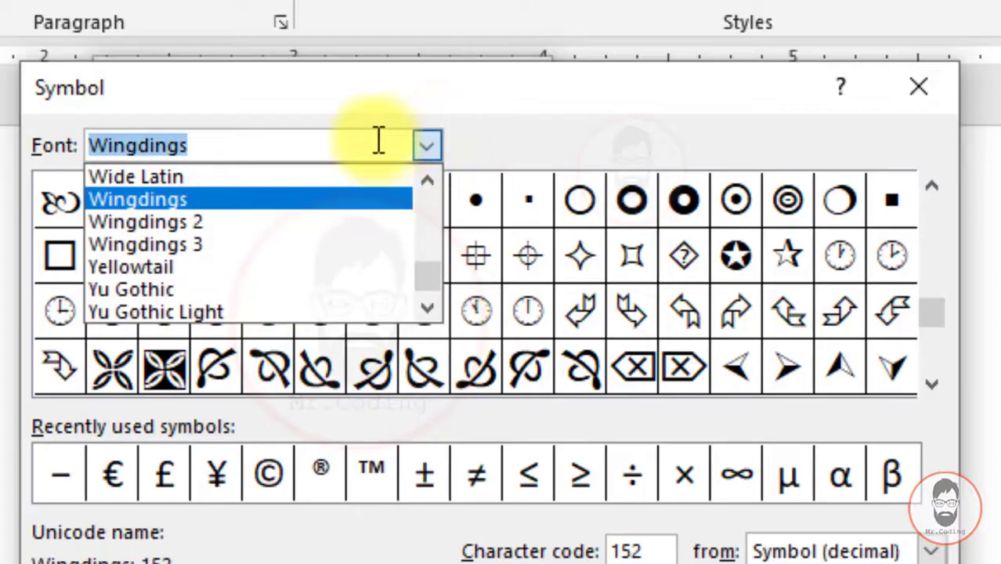
{"action": "left_click", "coordinate": [219, 222]}
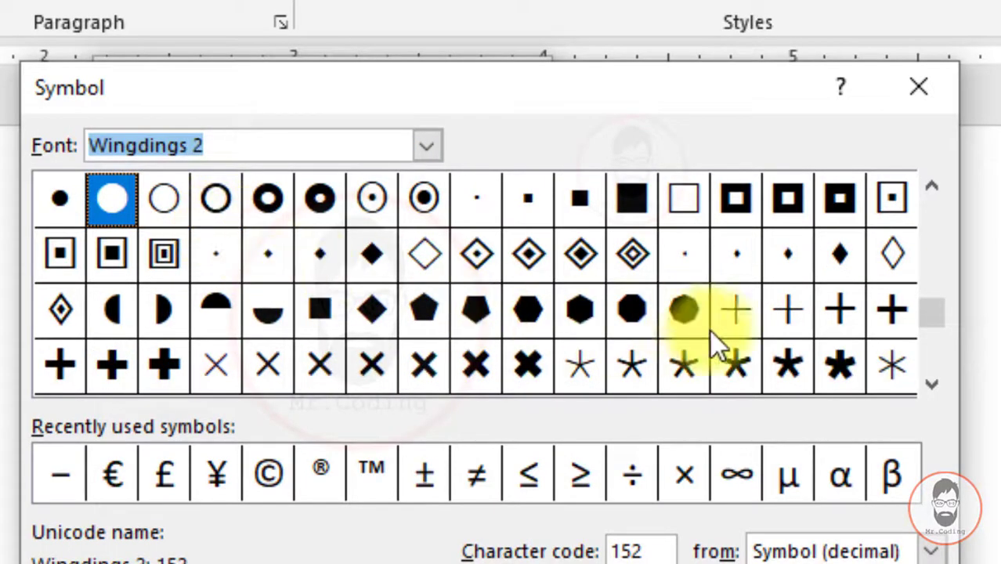
{"action": "left_click", "coordinate": [313, 205]}
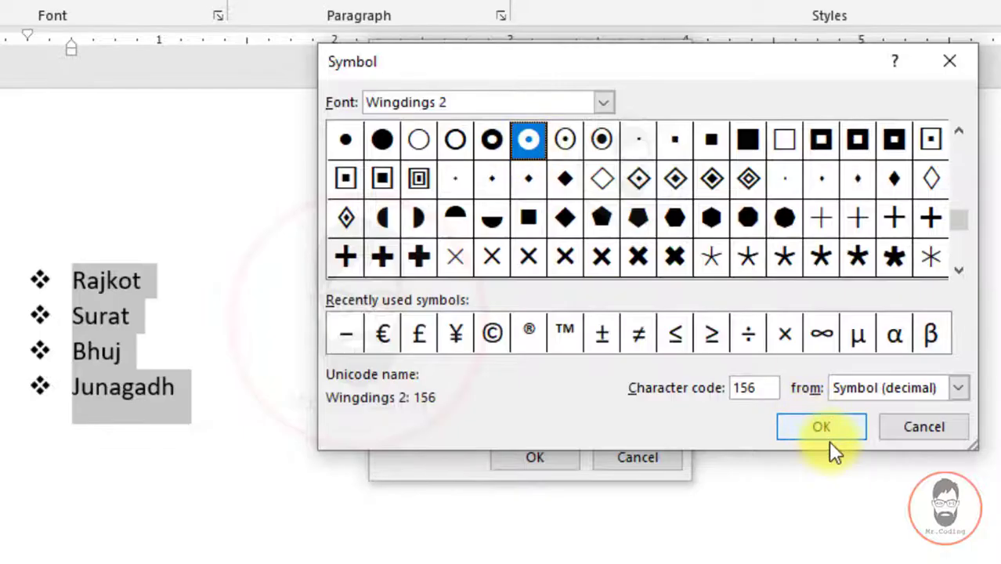
{"action": "left_click", "coordinate": [819, 426]}
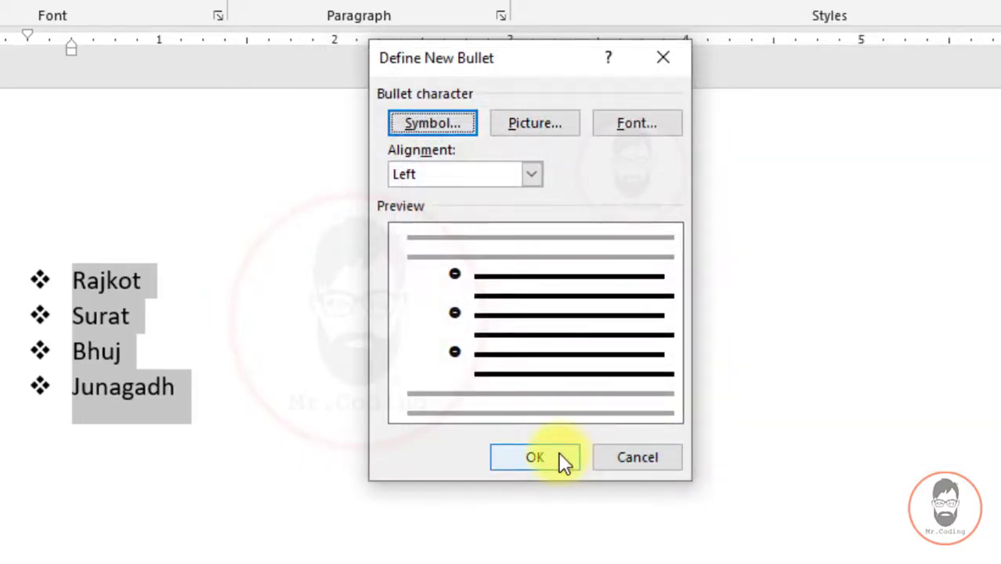
{"action": "left_click", "coordinate": [536, 459]}
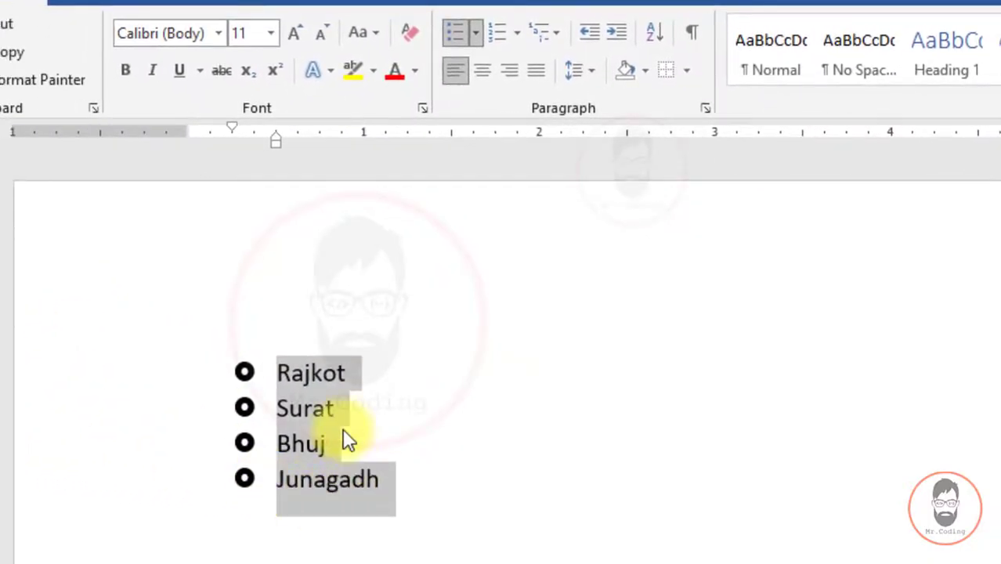
- Define a new picture bullet from the file FB.png and apply it to the four city list items
{"action": "left_click", "coordinate": [393, 474]}
{"action": "left_click_drag", "start_coordinate": [394, 474], "coordinate": [285, 380]}
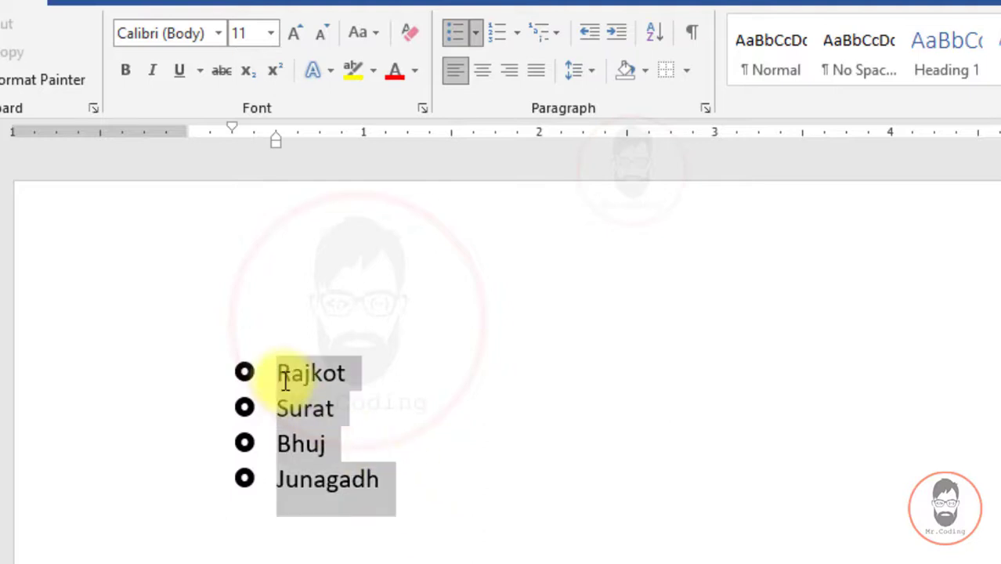
{"action": "left_click", "coordinate": [476, 34]}
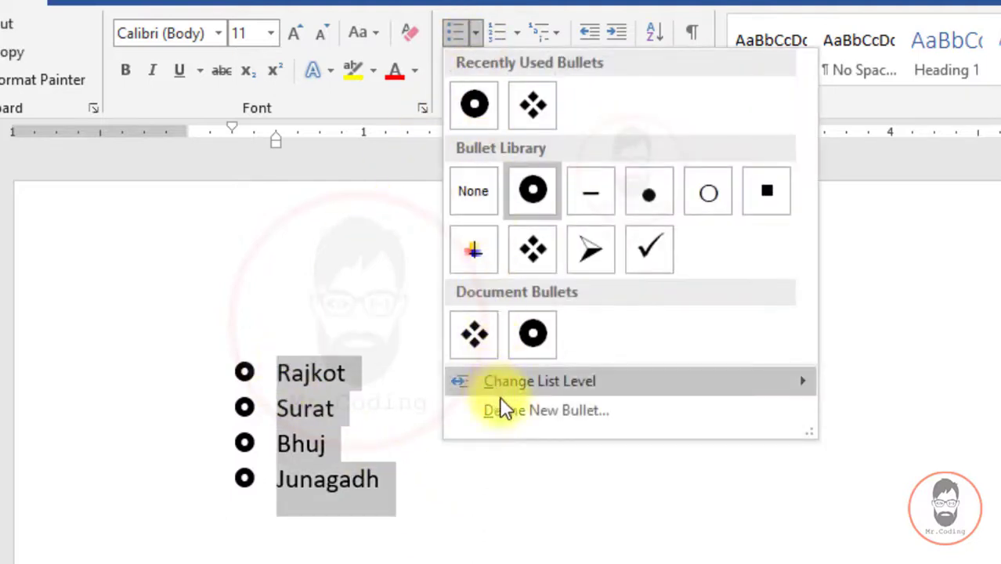
{"action": "left_click", "coordinate": [516, 409]}
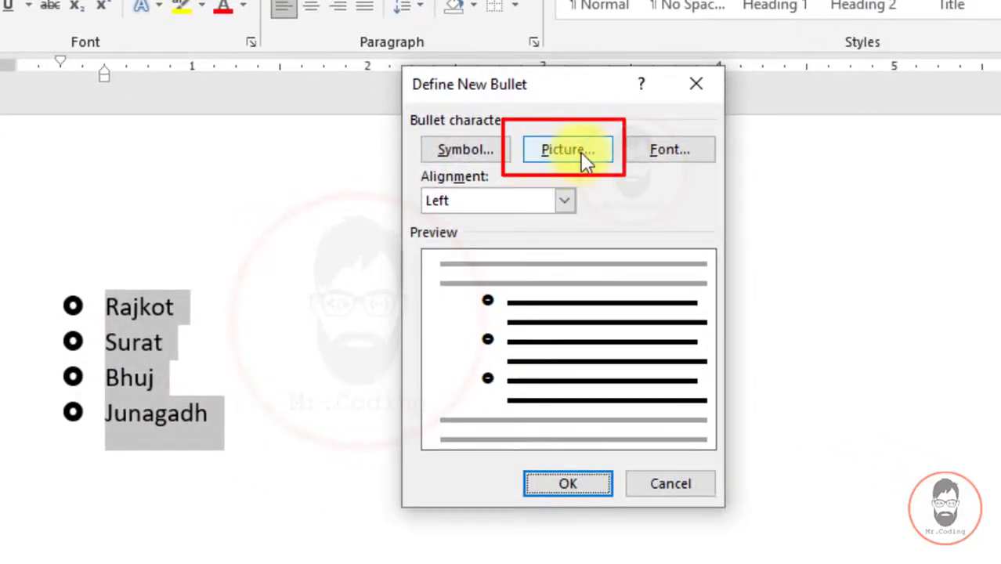
{"action": "left_click", "coordinate": [585, 157]}
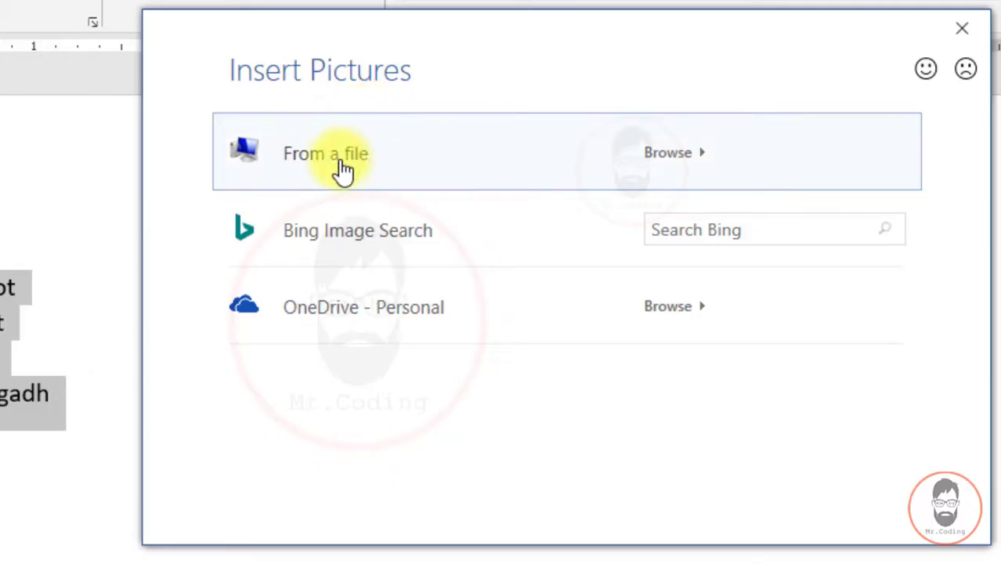
{"action": "left_click", "coordinate": [674, 161]}
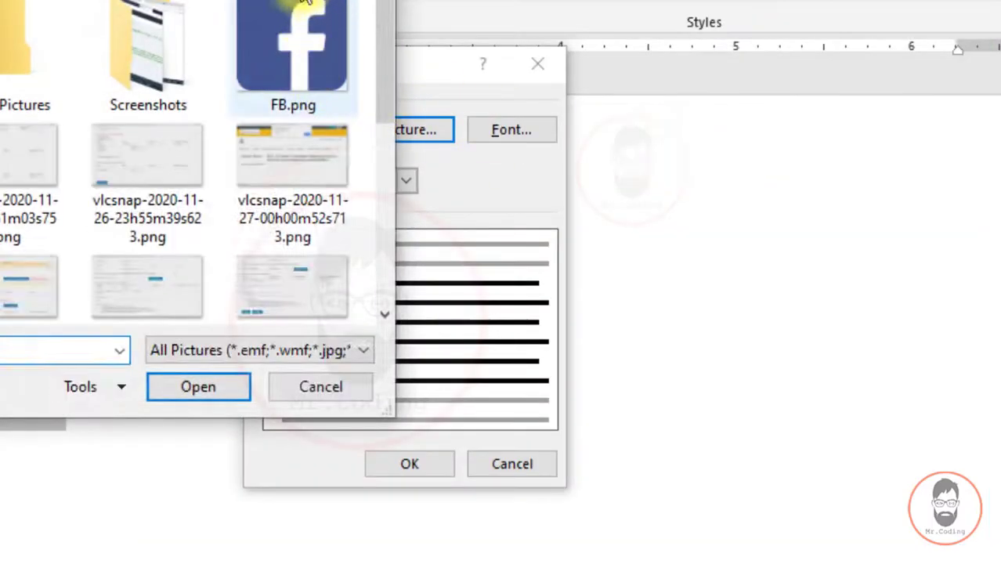
{"action": "left_click_drag", "start_coordinate": [306, 0], "coordinate": [867, 91]}
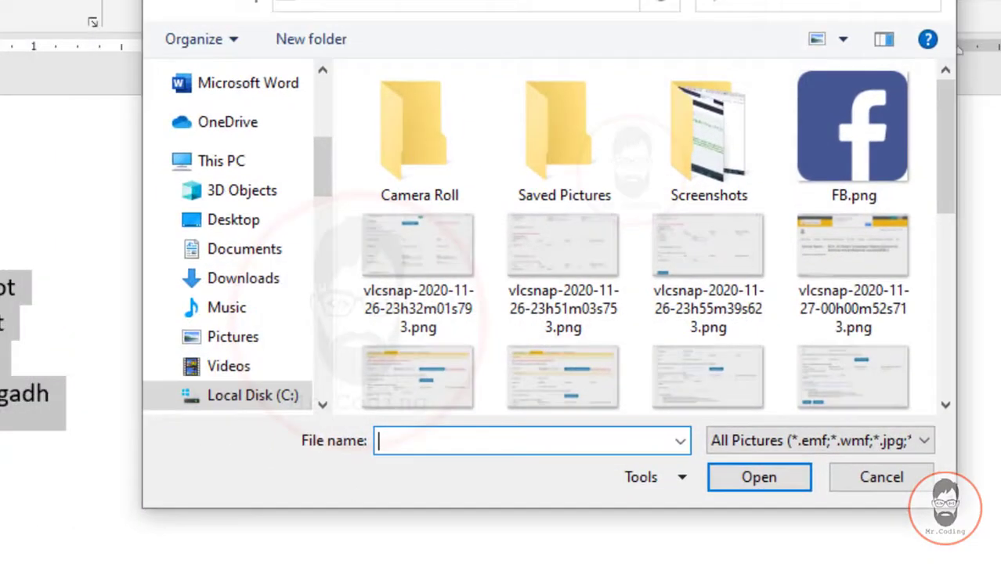
{"action": "double_click", "coordinate": [855, 147]}
{"action": "left_click", "coordinate": [854, 134]}
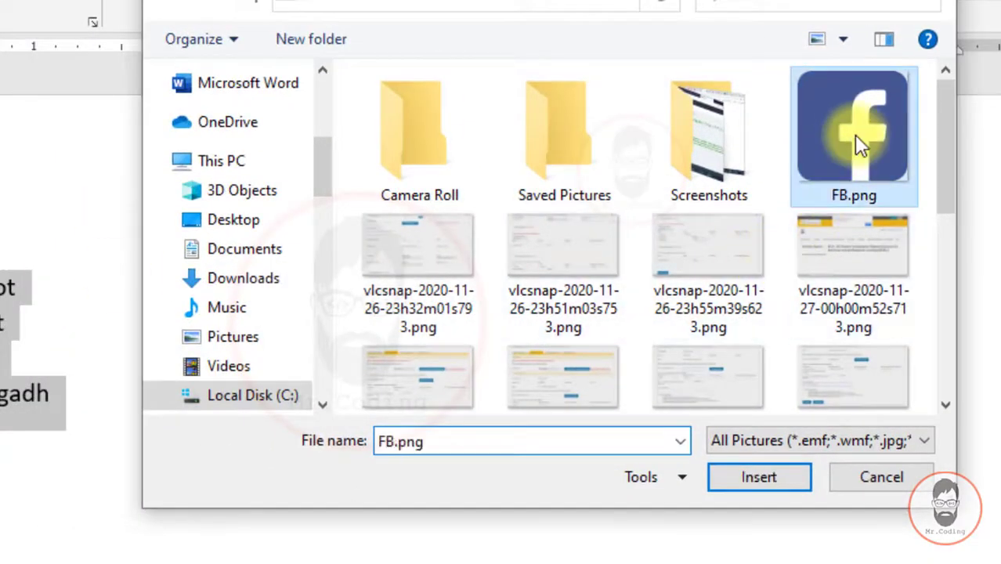
{"action": "left_click", "coordinate": [743, 477]}
{"action": "left_click", "coordinate": [457, 473]}
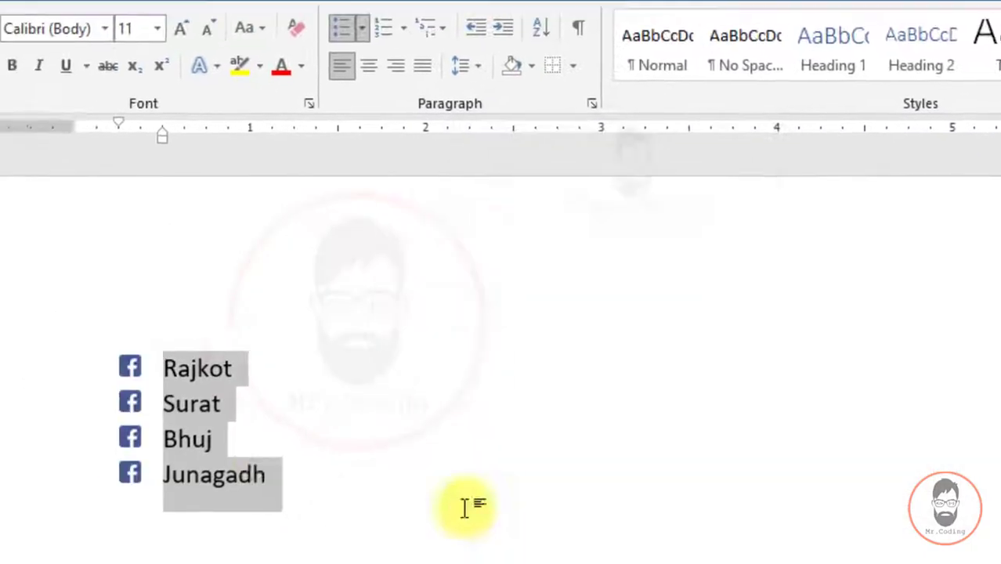
{"action": "left_click", "coordinate": [221, 458]}
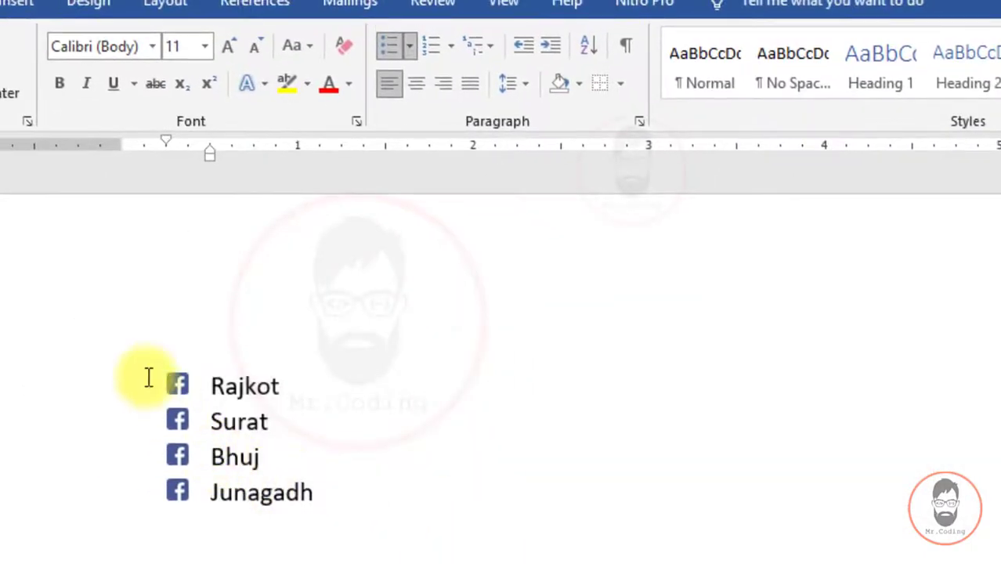
- Remove the picture bullets from the four city items and number them 1., 2., 3. instead
{"action": "left_click", "coordinate": [317, 491]}
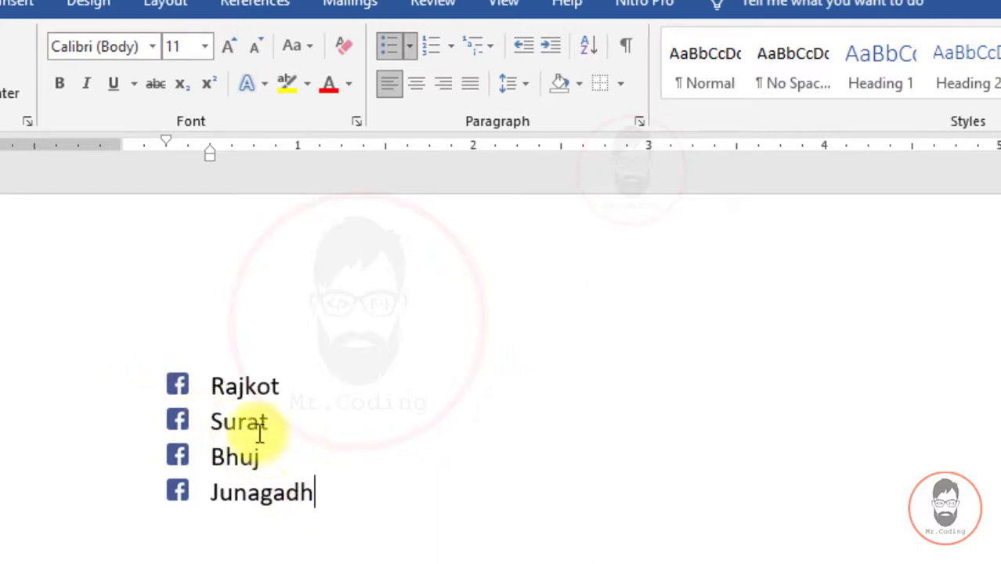
{"action": "left_click", "coordinate": [217, 388], "text": "shift"}
{"action": "left_click", "coordinate": [192, 373]}
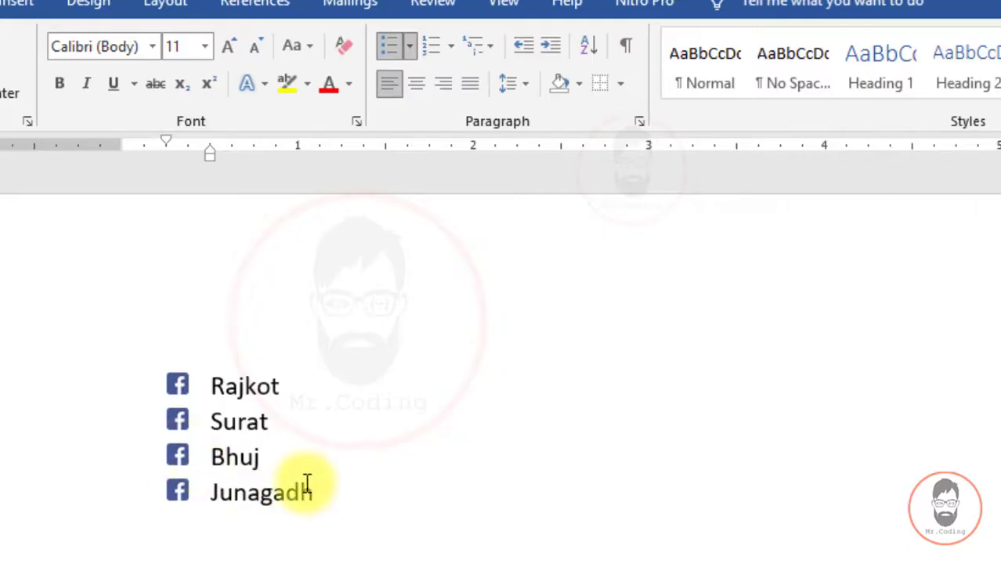
{"action": "left_click_drag", "start_coordinate": [308, 486], "coordinate": [205, 382]}
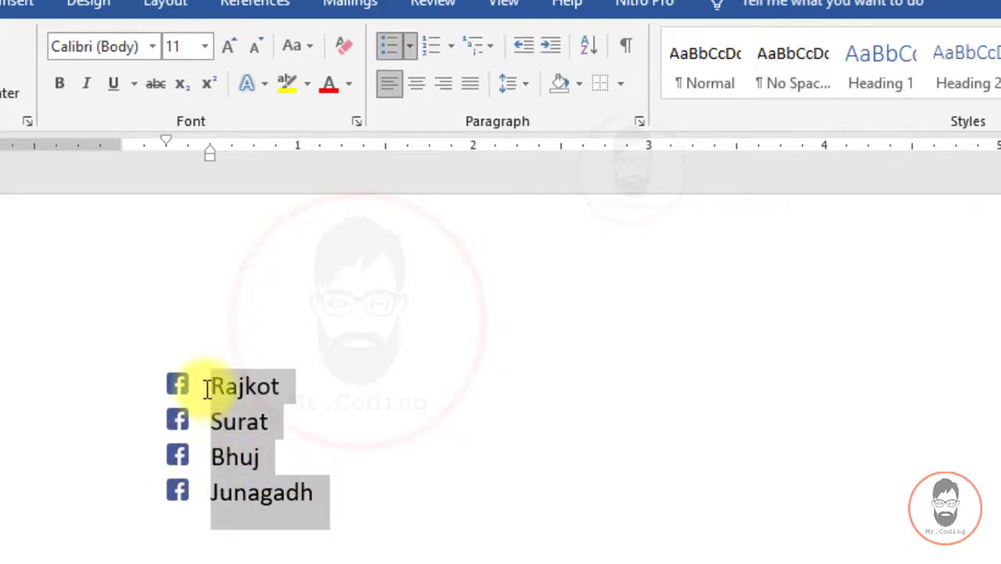
{"action": "left_click", "coordinate": [390, 49]}
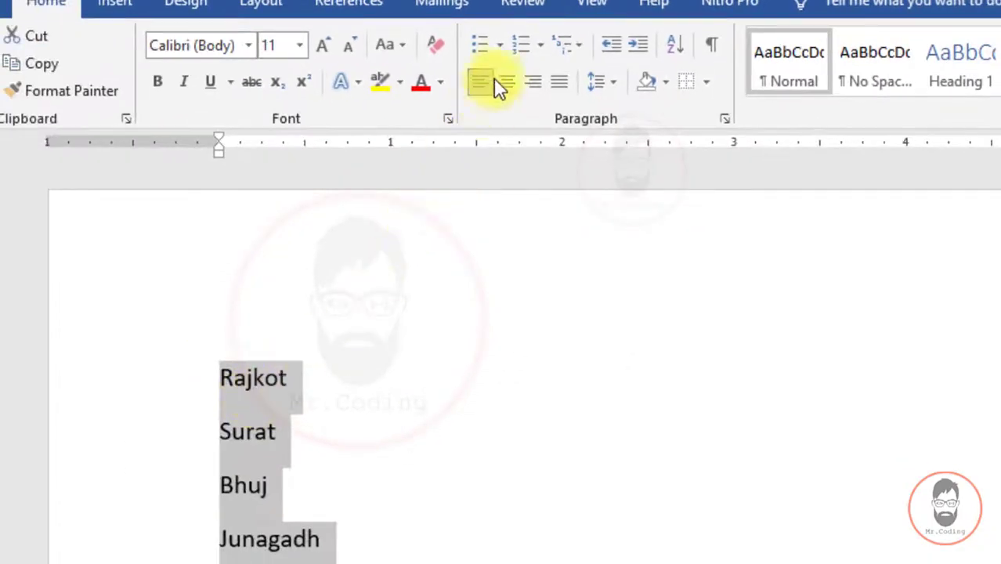
{"action": "left_click", "coordinate": [529, 43]}
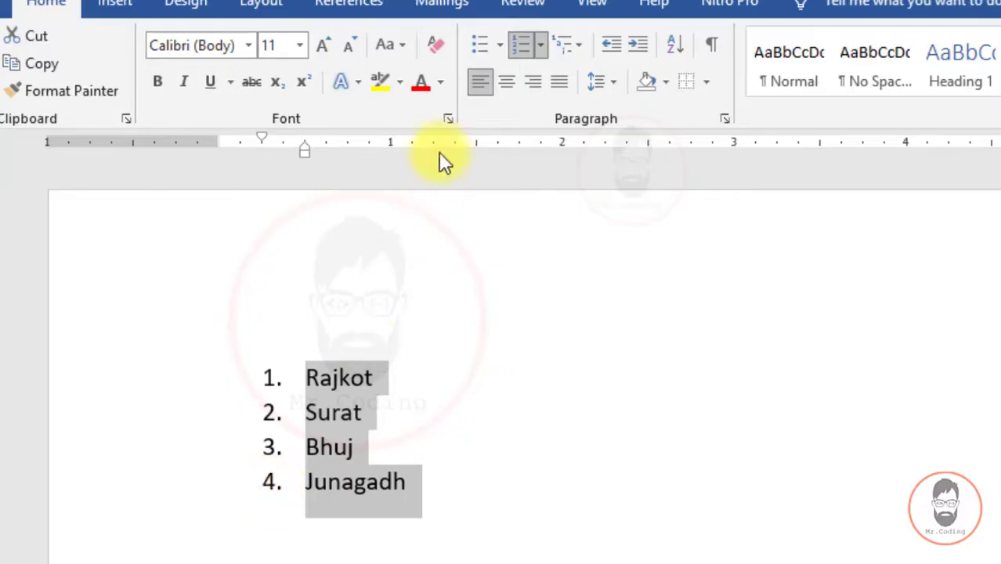
- Define a new number format with the 1st, 2nd, 3rd style for the selected city list
{"action": "left_click", "coordinate": [544, 46]}
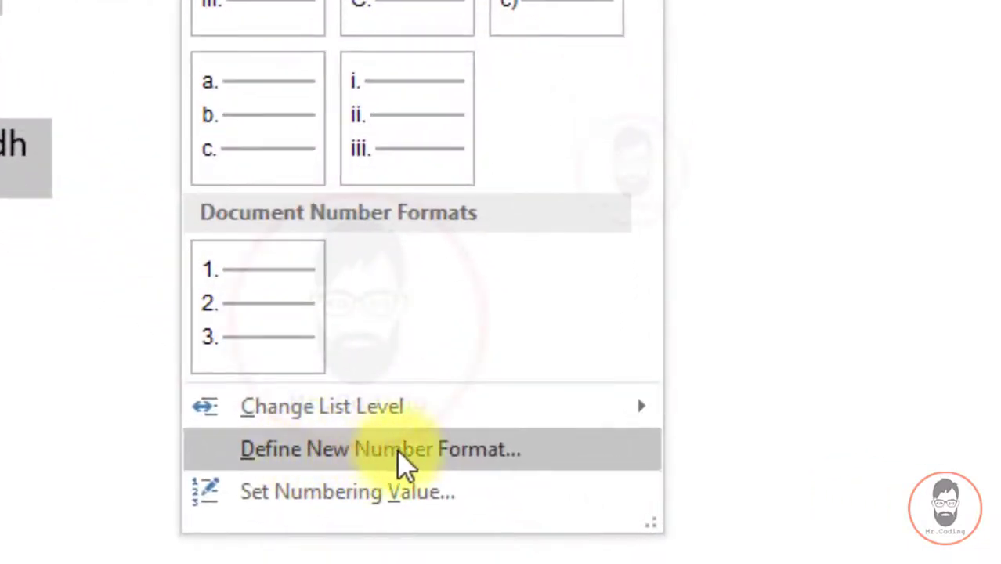
{"action": "left_click", "coordinate": [476, 458]}
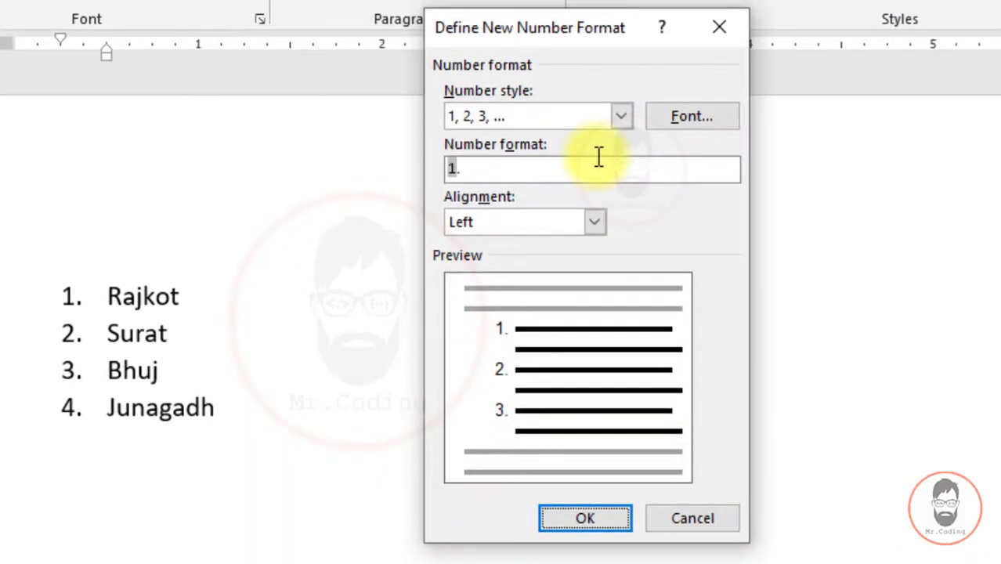
{"action": "left_click", "coordinate": [620, 117]}
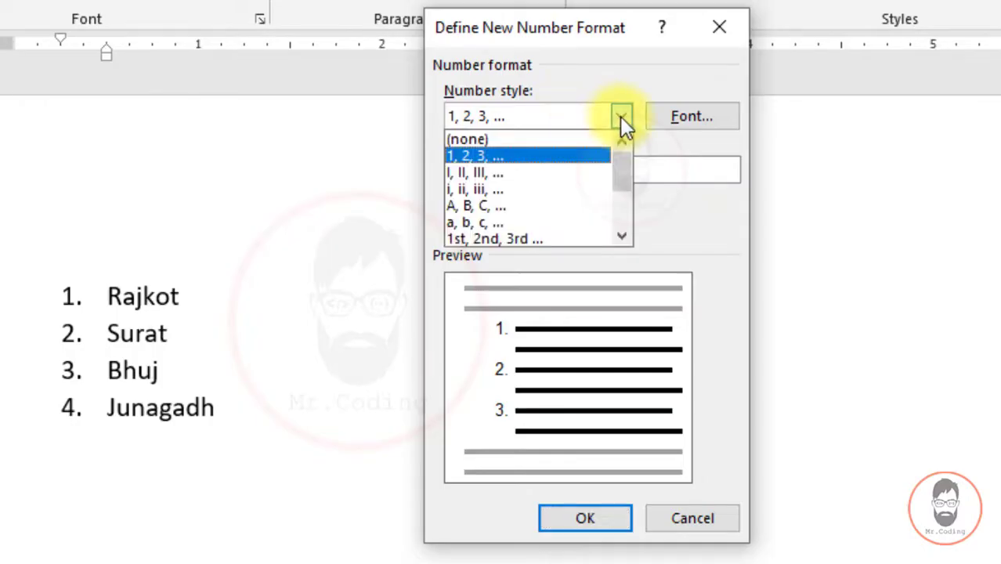
{"action": "left_click_drag", "start_coordinate": [616, 178], "coordinate": [630, 202]}
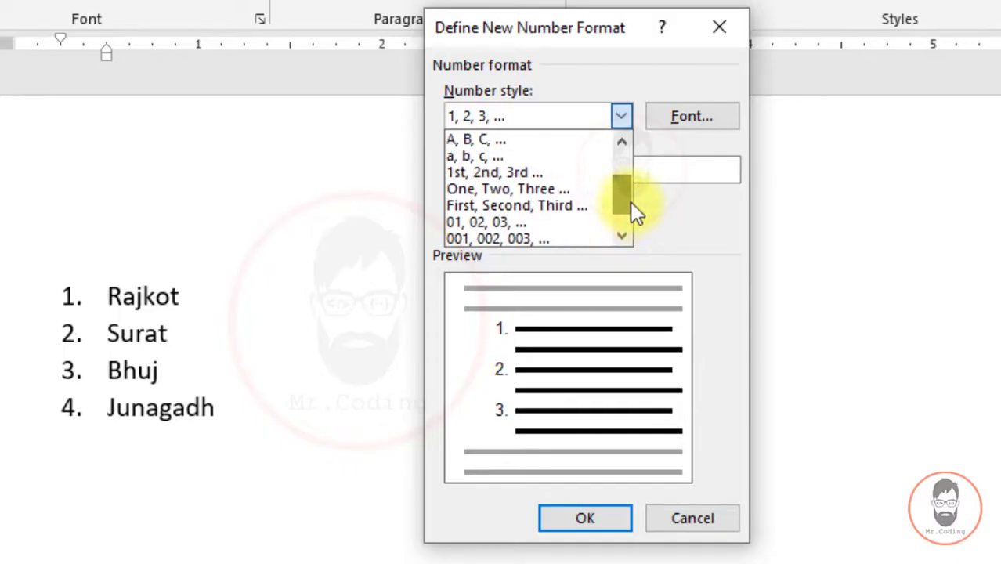
{"action": "left_click", "coordinate": [486, 172]}
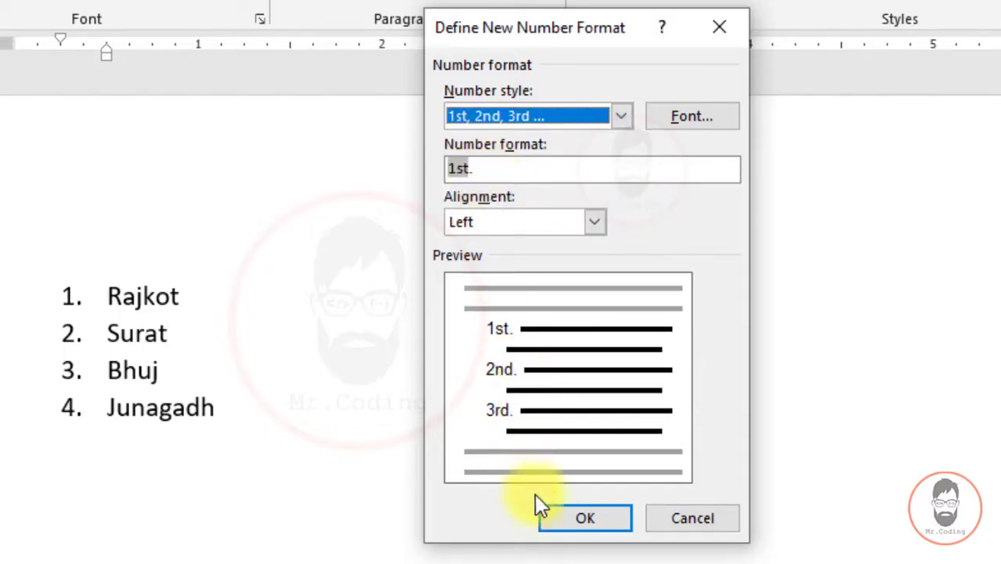
{"action": "left_click", "coordinate": [546, 513]}
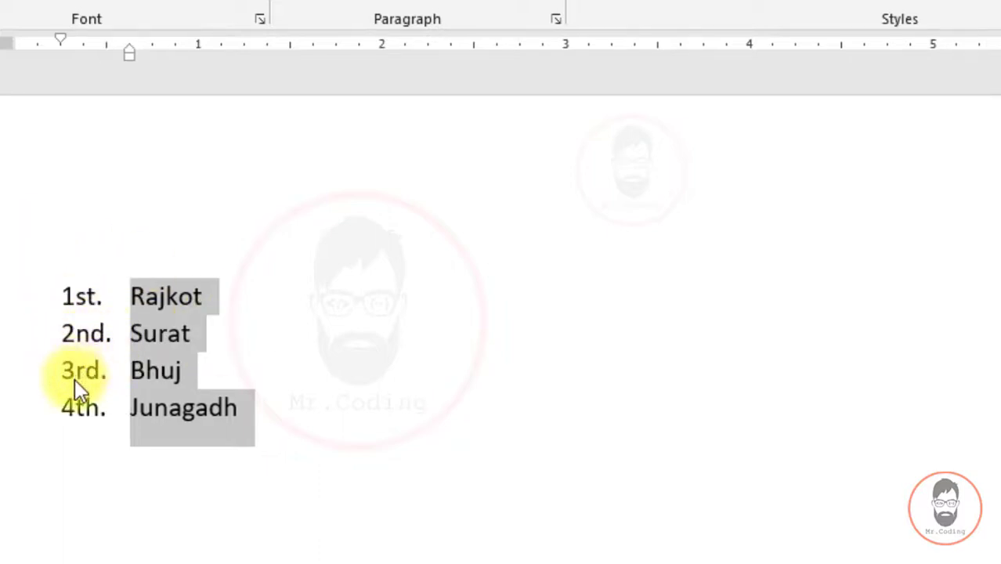
- Change the city list's number format back to the 1, 2, 3 number style
{"action": "left_click", "coordinate": [354, 26]}
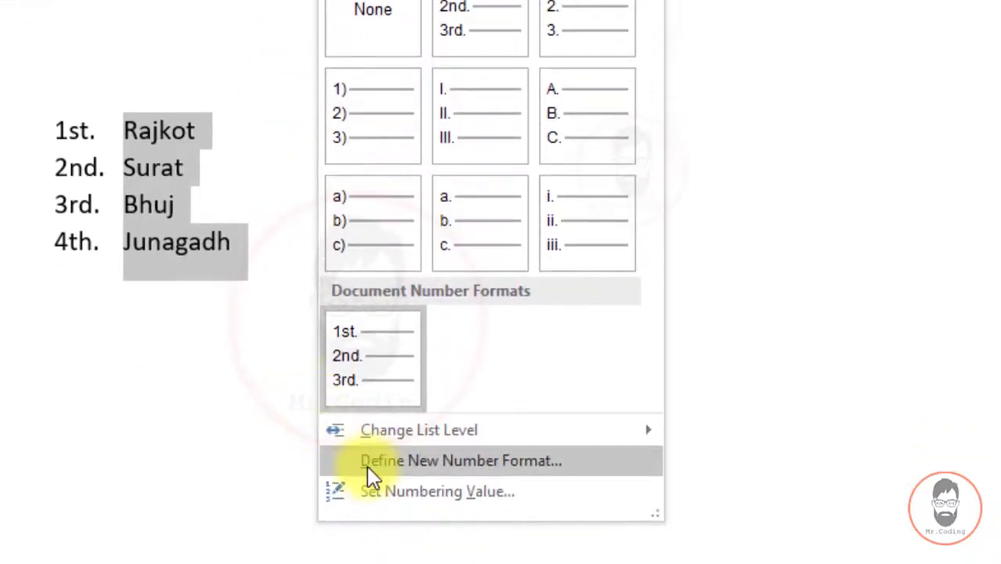
{"action": "left_click", "coordinate": [339, 555]}
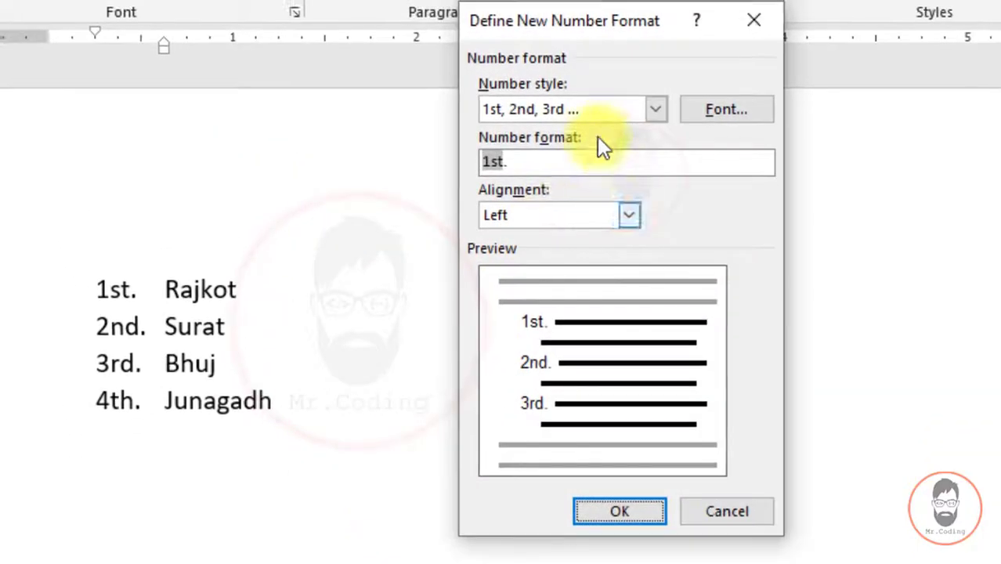
{"action": "left_click", "coordinate": [656, 109]}
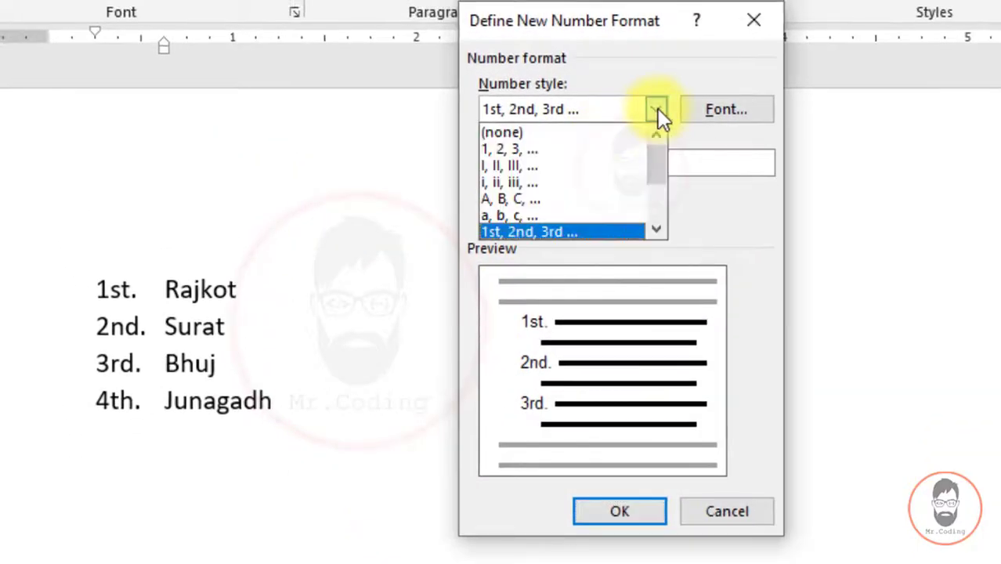
{"action": "left_click", "coordinate": [490, 148]}
{"action": "left_click", "coordinate": [580, 511]}
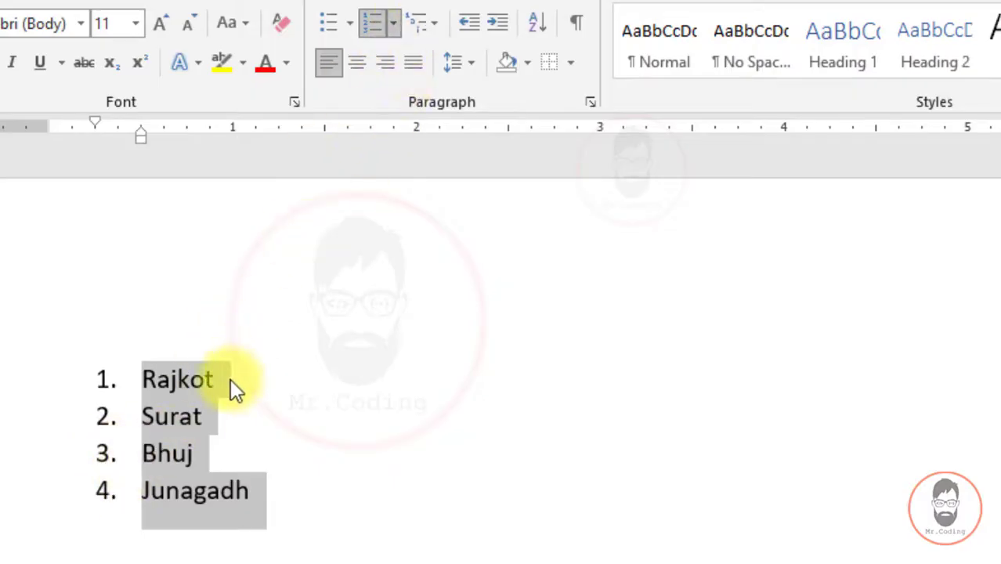
- Set the numbering value of the city list so that it starts at 5
{"action": "left_click", "coordinate": [393, 25]}
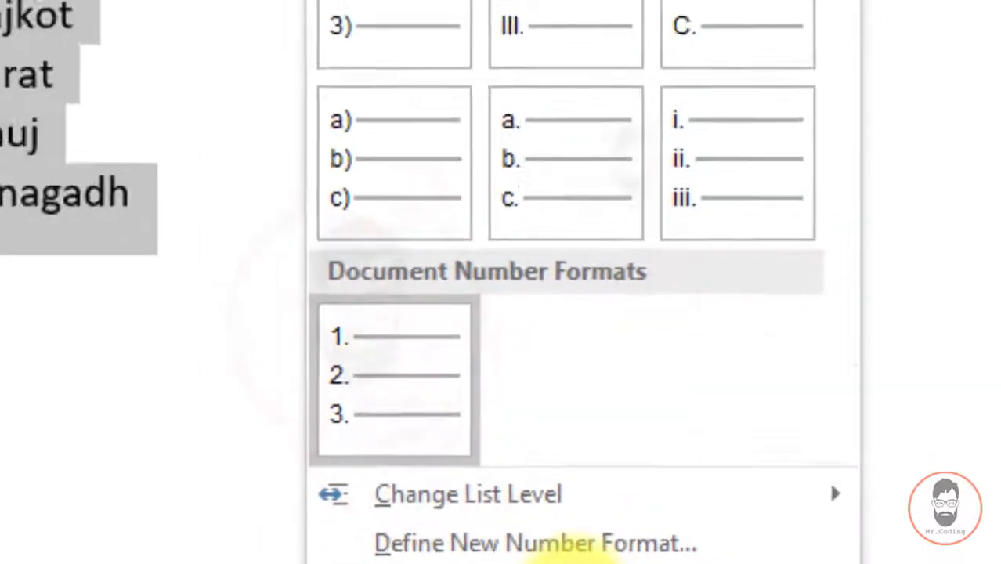
{"action": "left_click", "coordinate": [600, 561]}
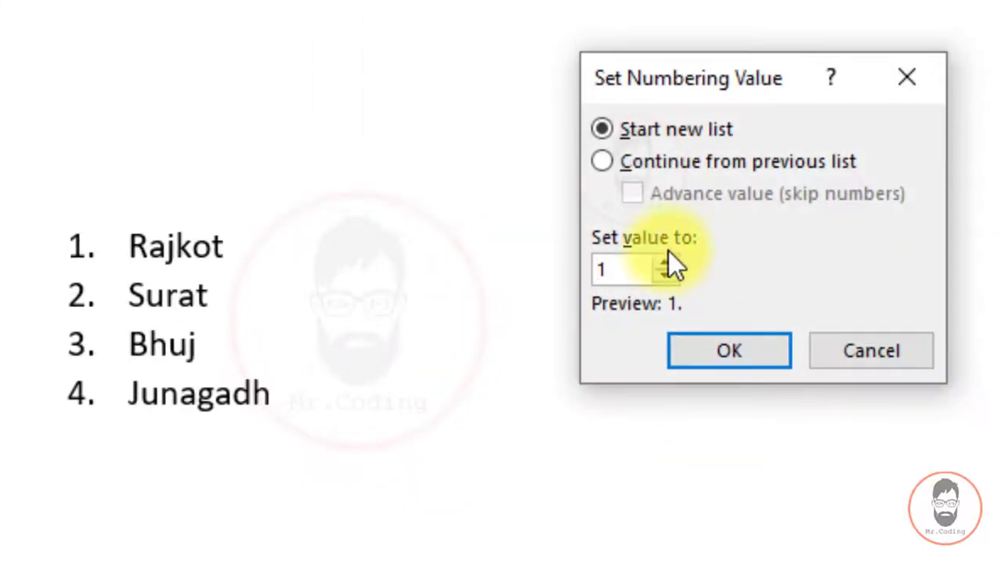
{"action": "left_click", "coordinate": [619, 270]}
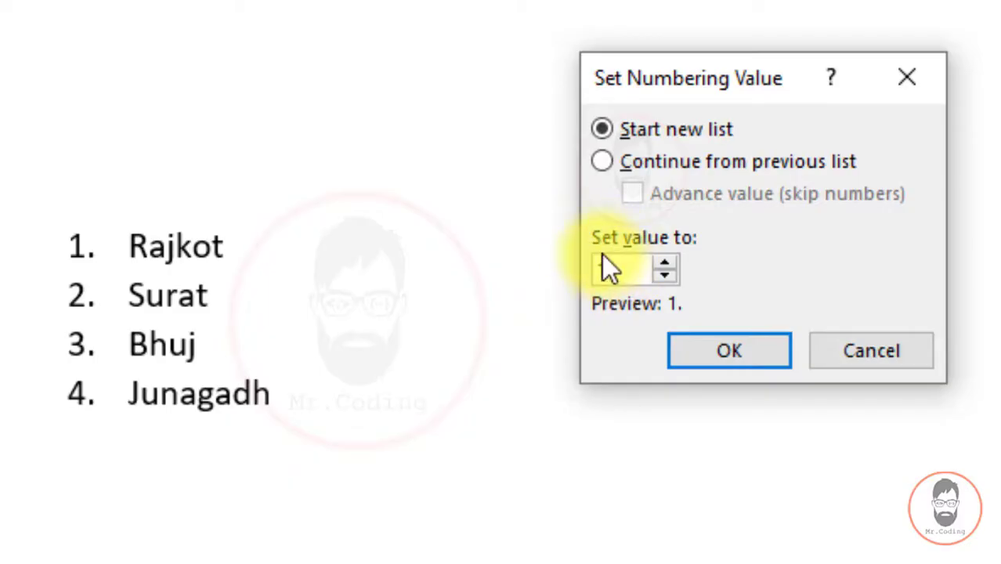
{"action": "double_click", "coordinate": [619, 270]}
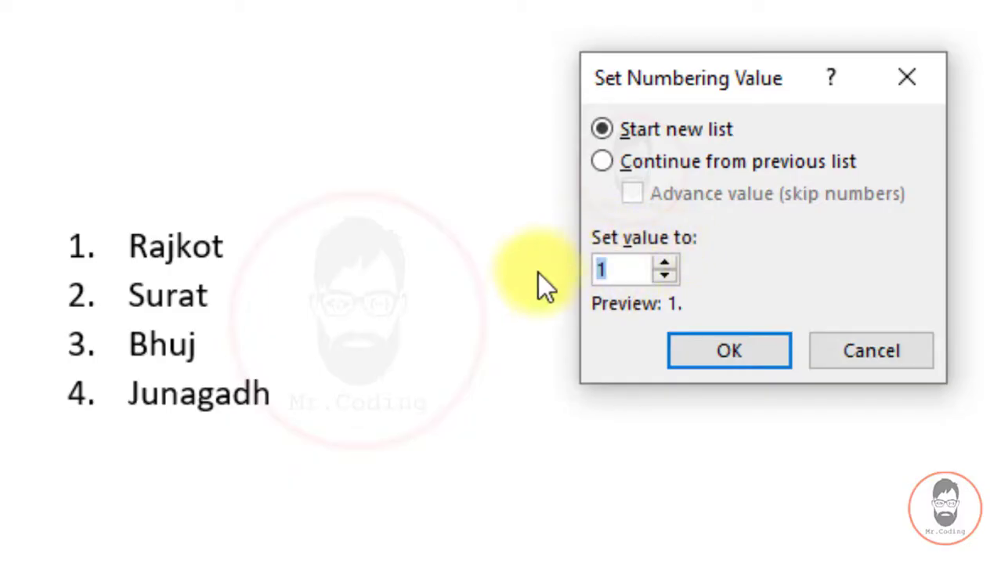
{"action": "type", "text": "5"}
{"action": "left_click", "coordinate": [755, 362]}
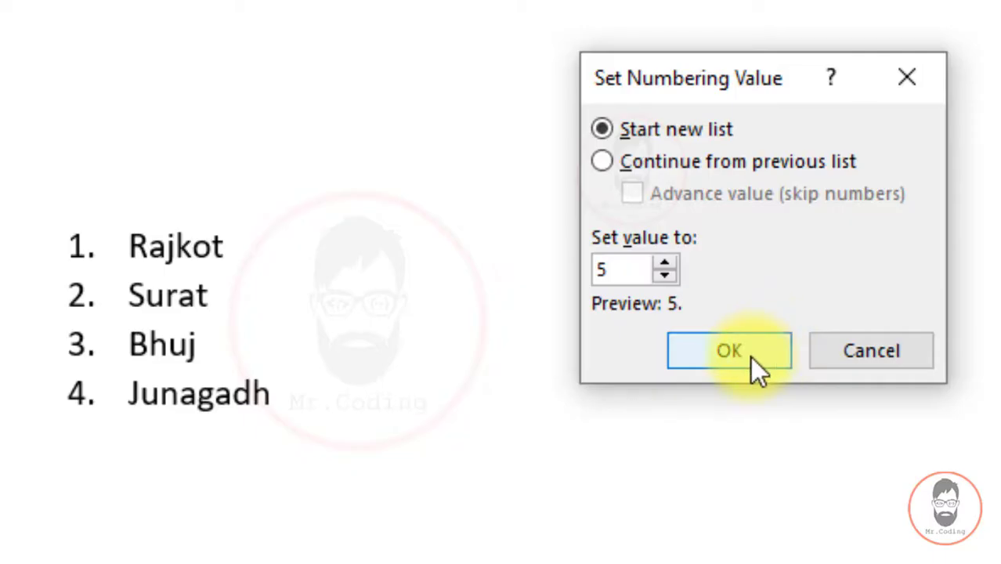
{"action": "left_click", "coordinate": [219, 345]}
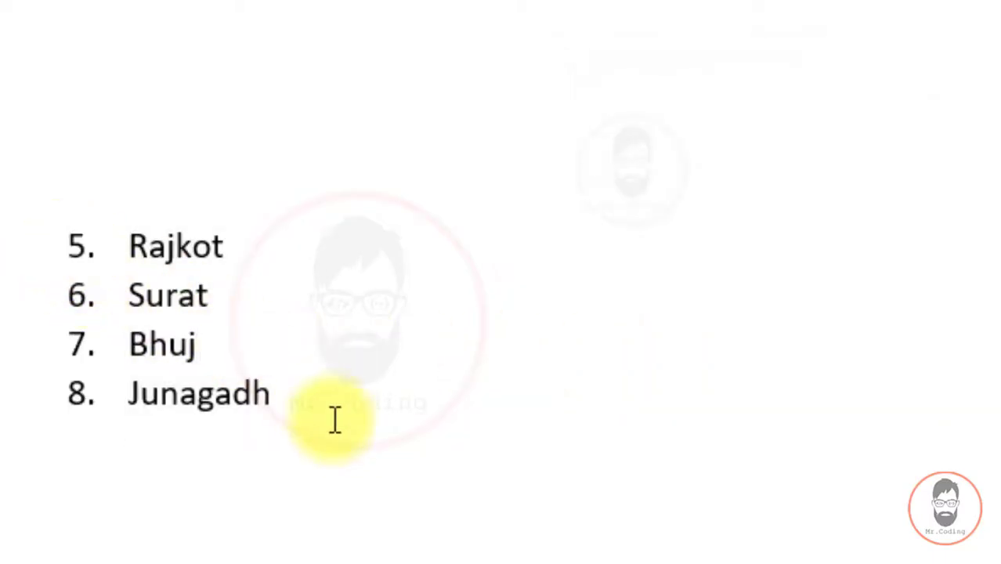
- Add two numbered items, "Sdfsa" and "Asdfasdf", after Junagadh and remove the empty item below them
{"action": "left_click", "coordinate": [289, 394]}
{"action": "key", "text": "Return"}
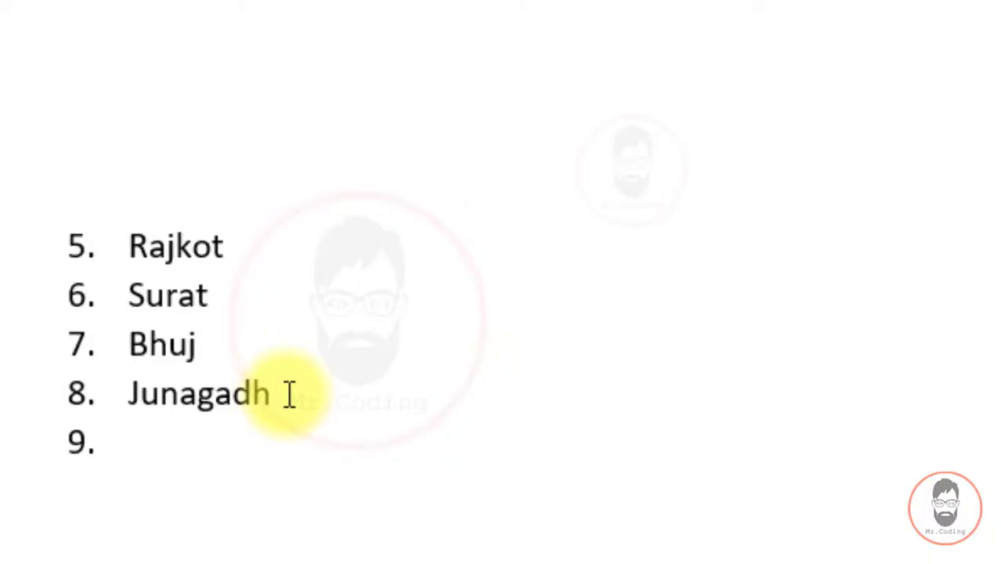
{"action": "type", "text": "sdfsa"}
{"action": "key", "text": "Return"}
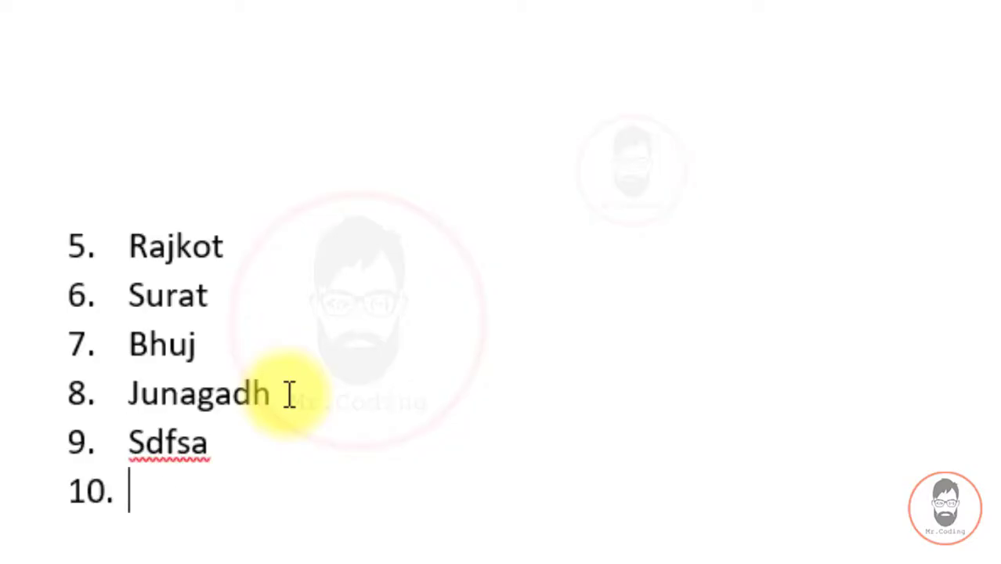
{"action": "type", "text": "asdfasdf"}
{"action": "key", "text": "Return"}
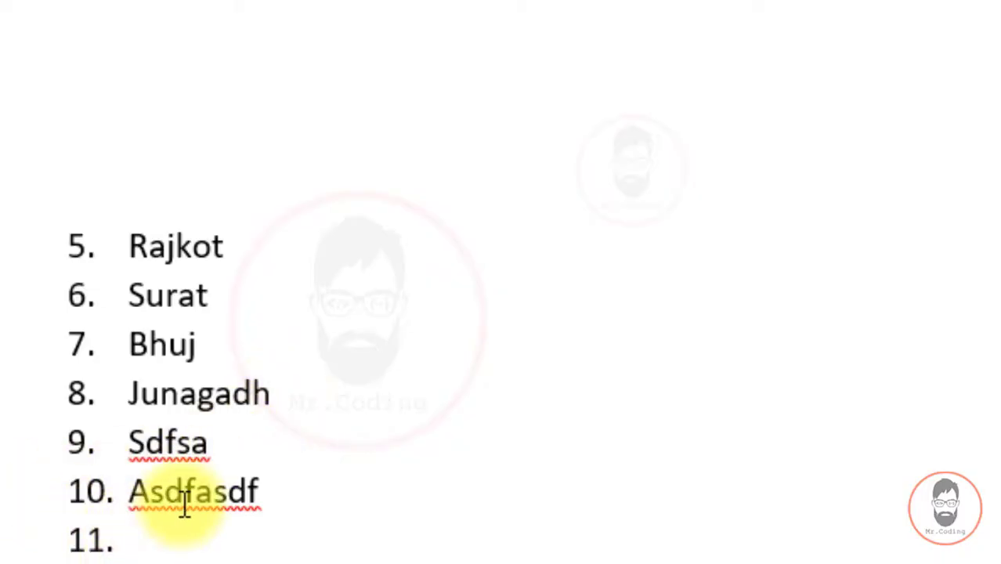
{"action": "key", "text": "BackSpace"}
{"action": "key", "text": "BackSpace"}
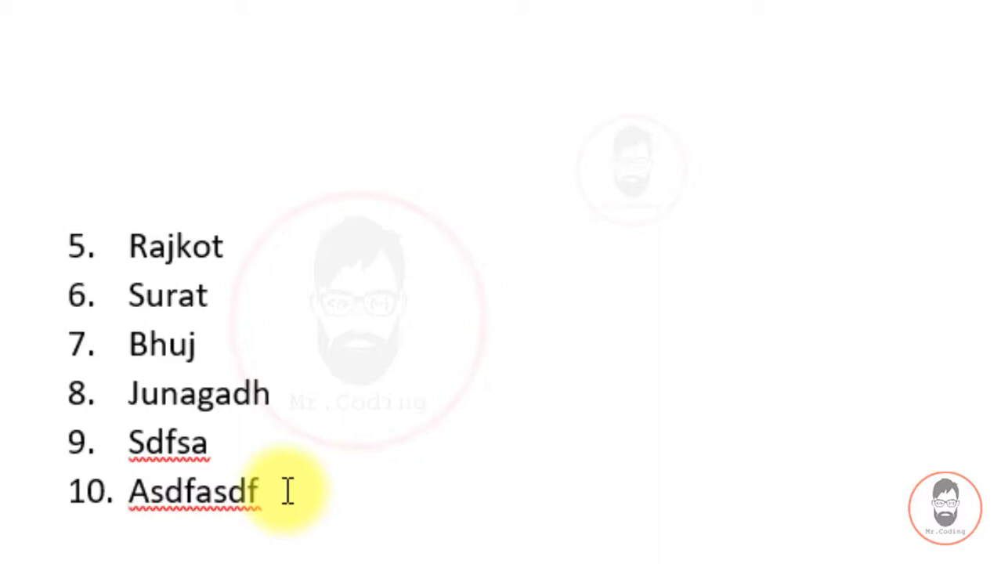
- Set the numbering value of the whole city list so that it starts at 11
{"action": "left_click_drag", "start_coordinate": [270, 491], "coordinate": [125, 245]}
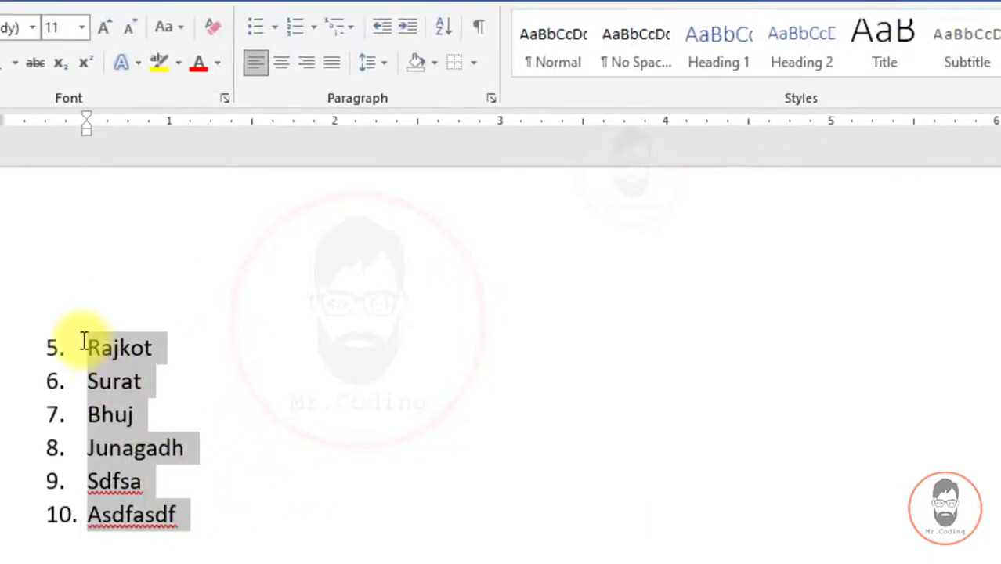
{"action": "left_click", "coordinate": [316, 29]}
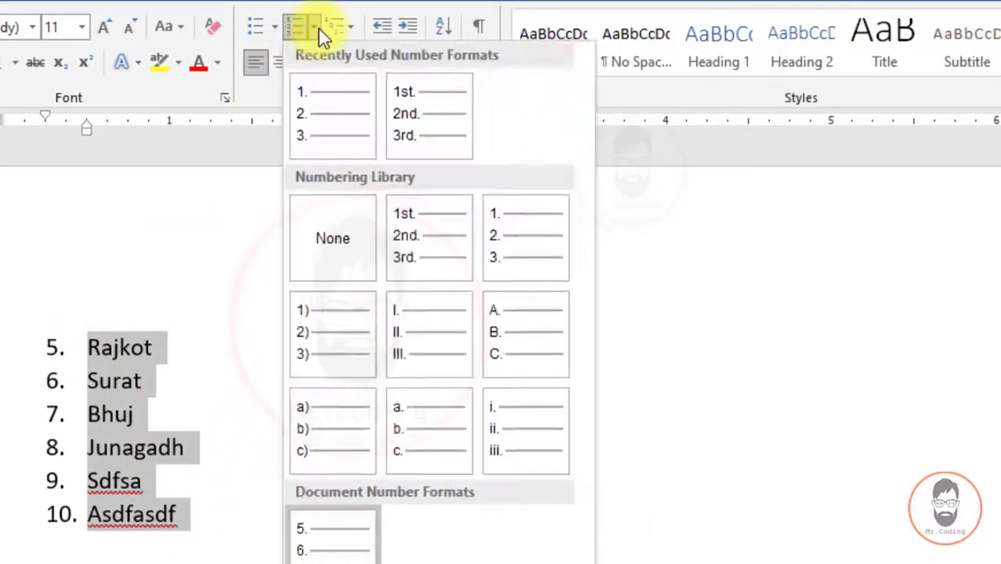
{"action": "left_click", "coordinate": [445, 491]}
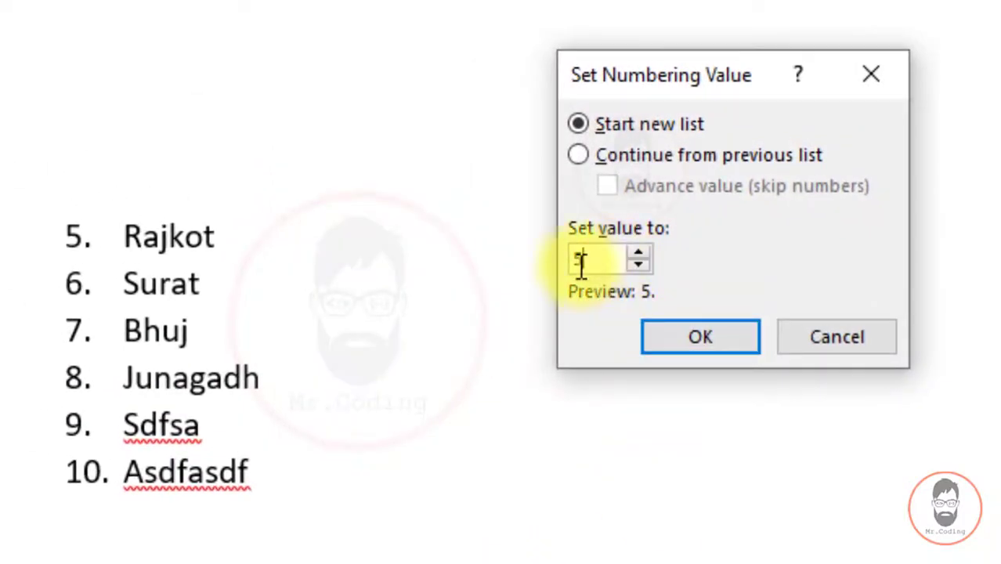
{"action": "double_click", "coordinate": [576, 261]}
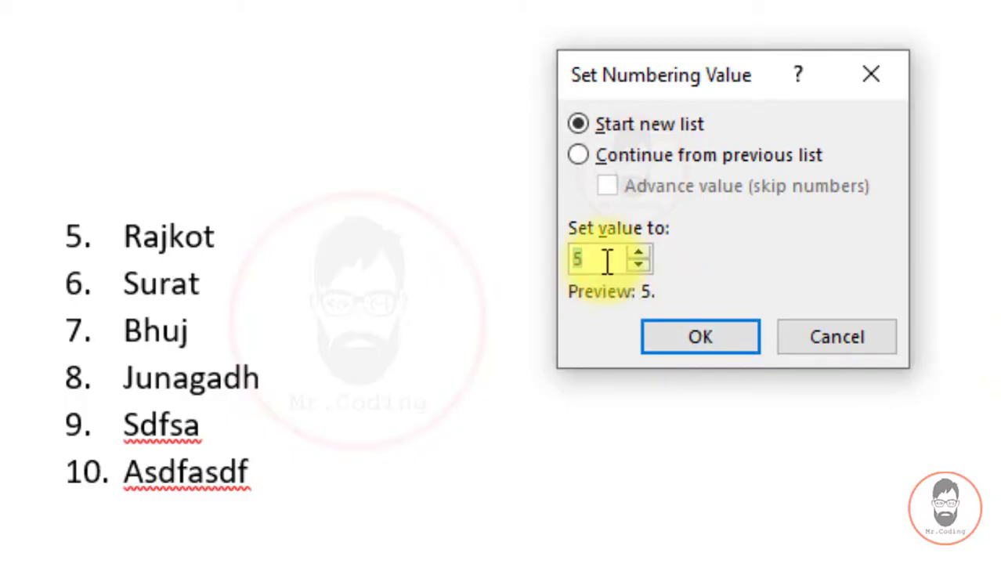
{"action": "type", "text": "11"}
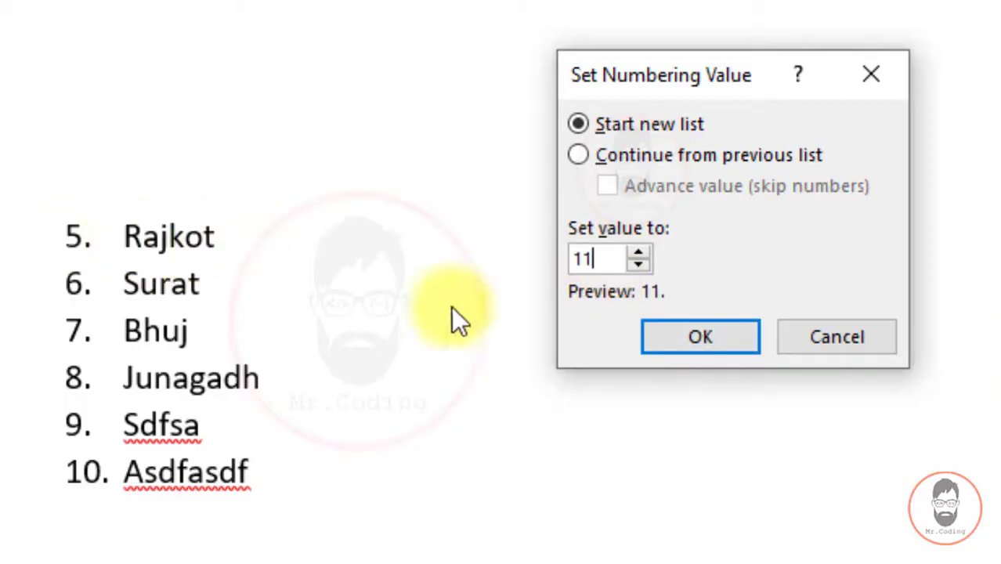
{"action": "left_click", "coordinate": [686, 342]}
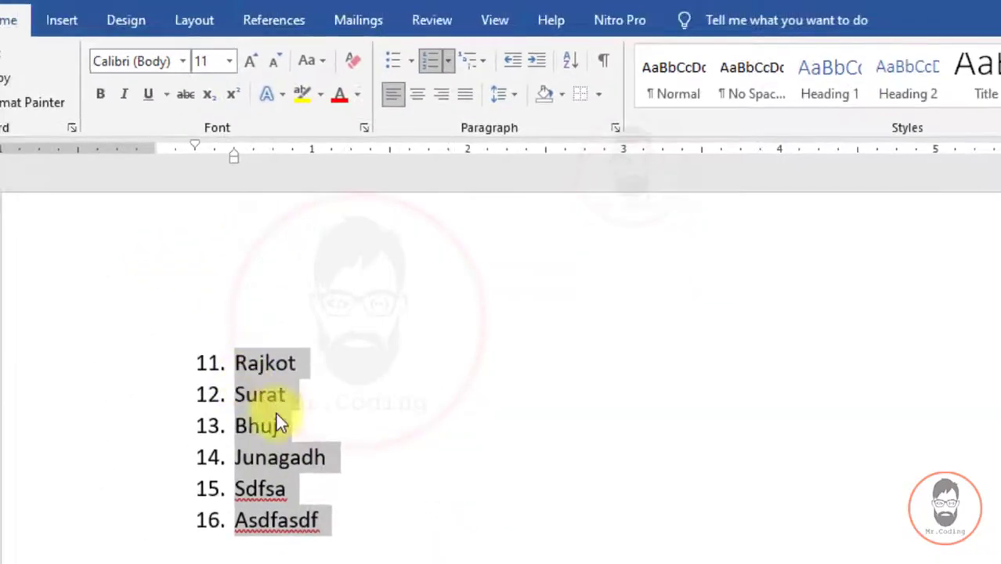
- Set the city list's numbering value so that it starts at 1, and deselect the list
{"action": "left_click", "coordinate": [448, 61]}
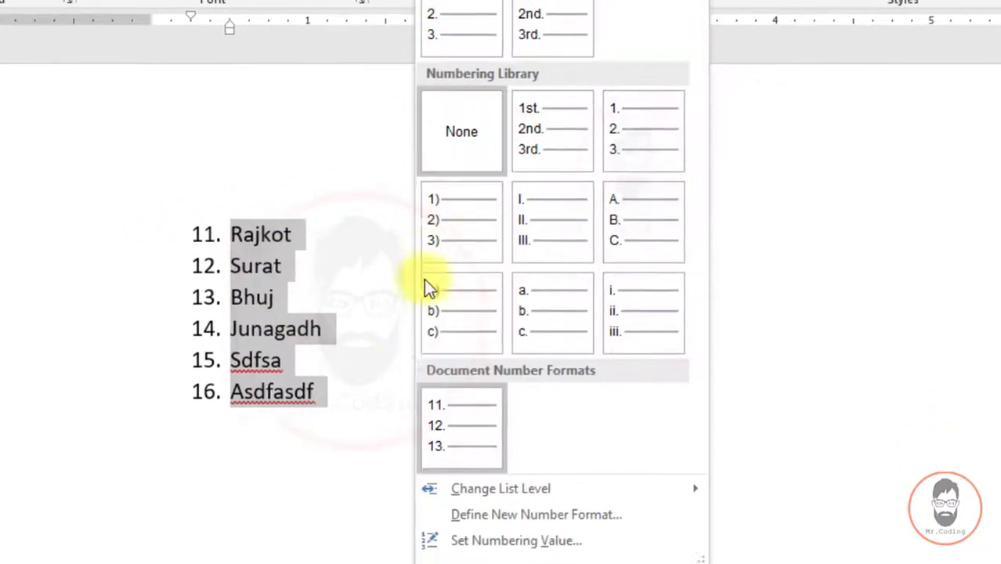
{"action": "left_click", "coordinate": [470, 541]}
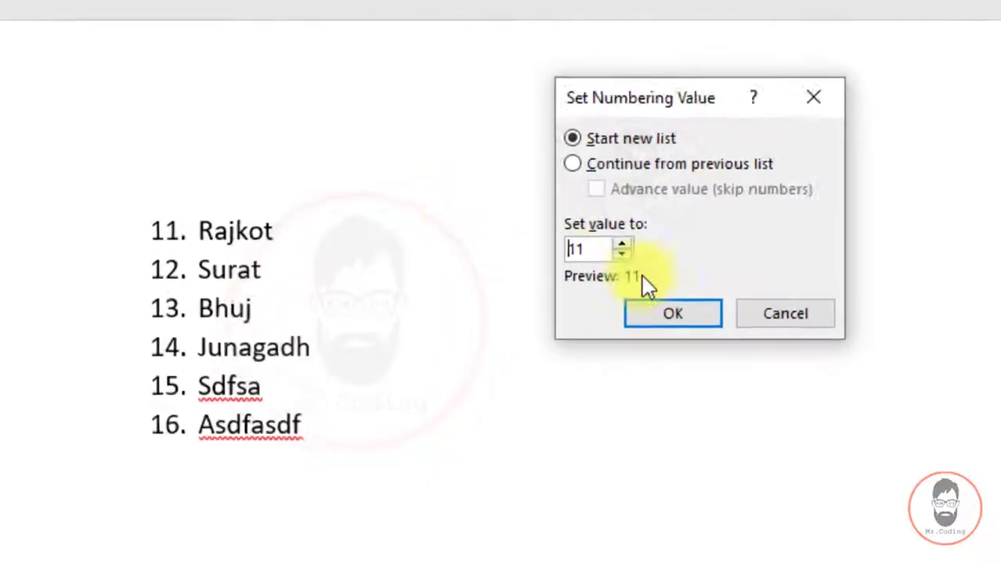
{"action": "type", "text": "1"}
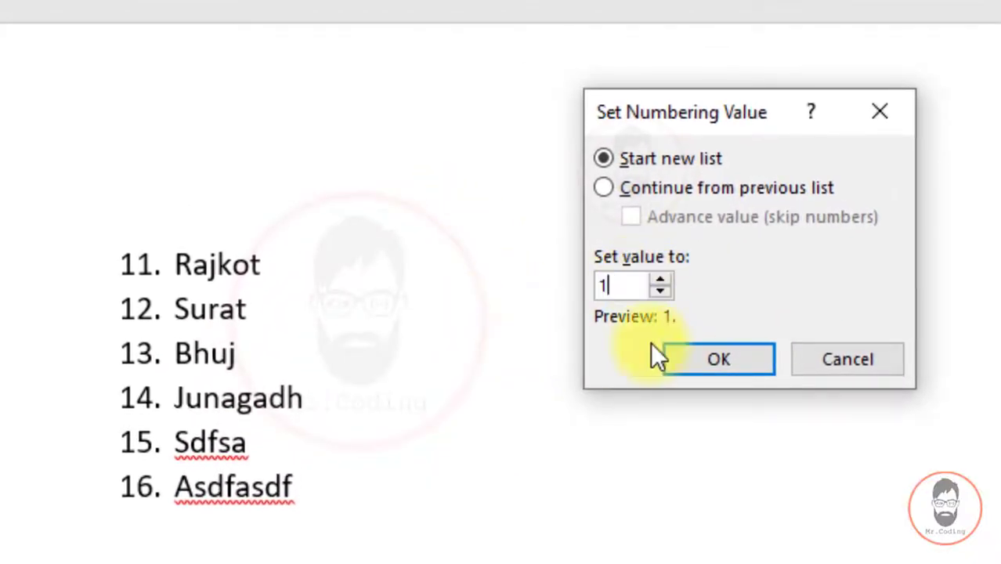
{"action": "left_click", "coordinate": [760, 346]}
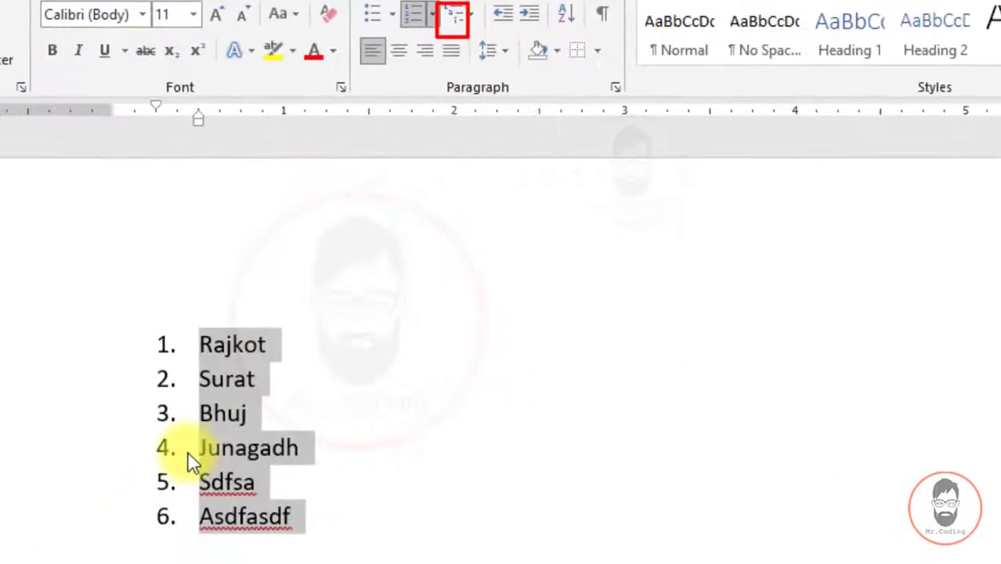
{"action": "left_click", "coordinate": [196, 443]}
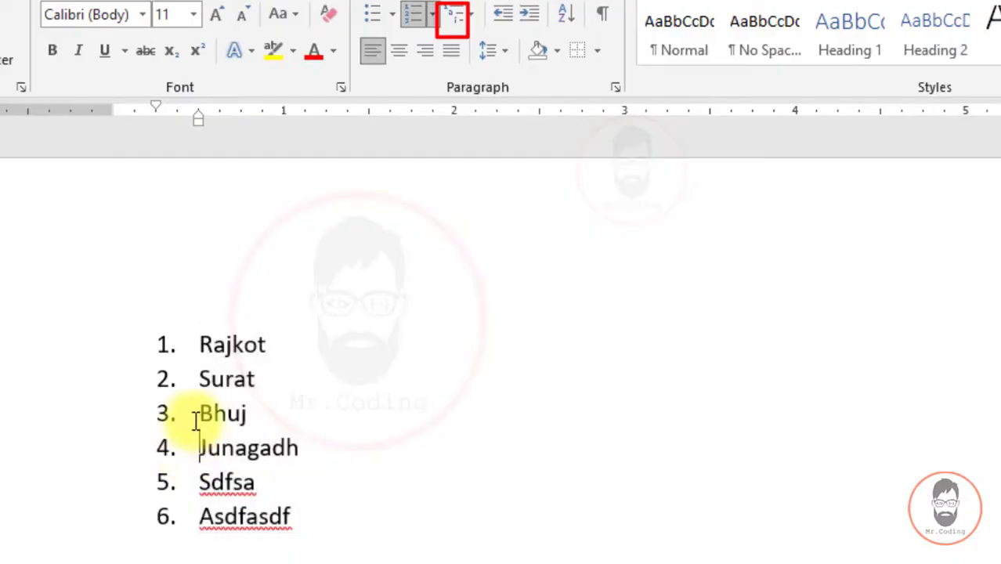
- Add a "Gondal" item below Rajkot and change its list level to the second level, a
{"action": "left_click", "coordinate": [284, 337]}
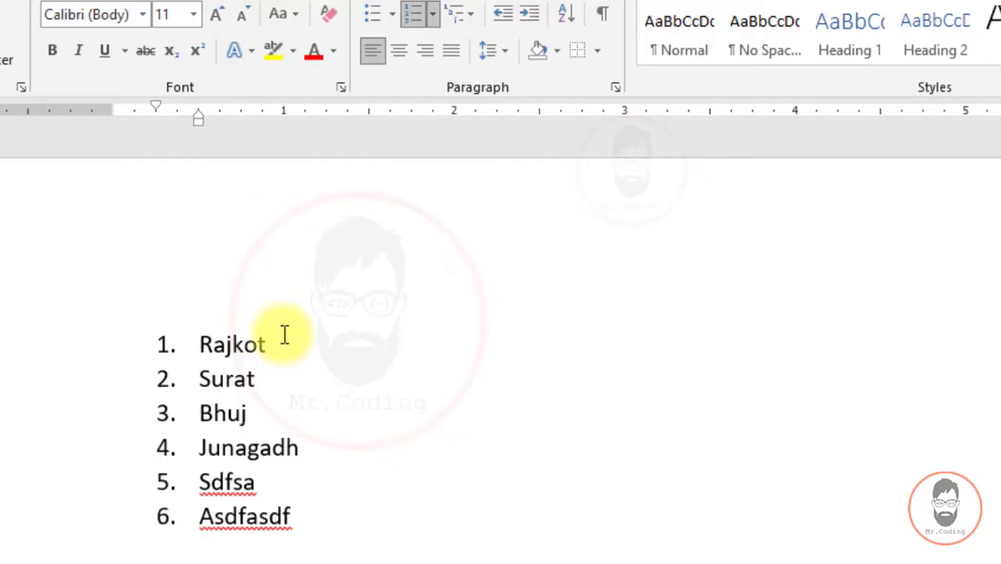
{"action": "key", "text": "Return"}
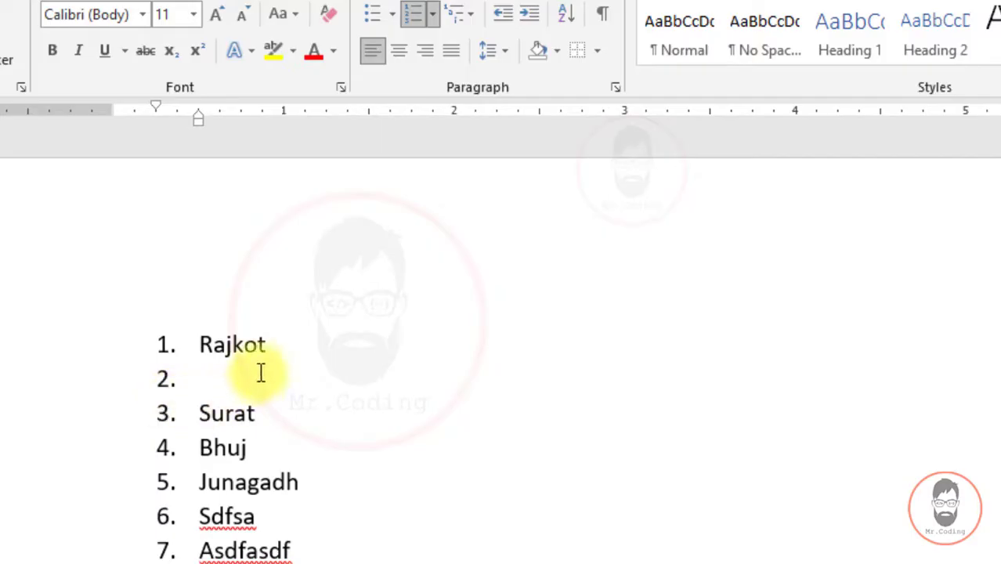
{"action": "type", "text": "Gondal"}
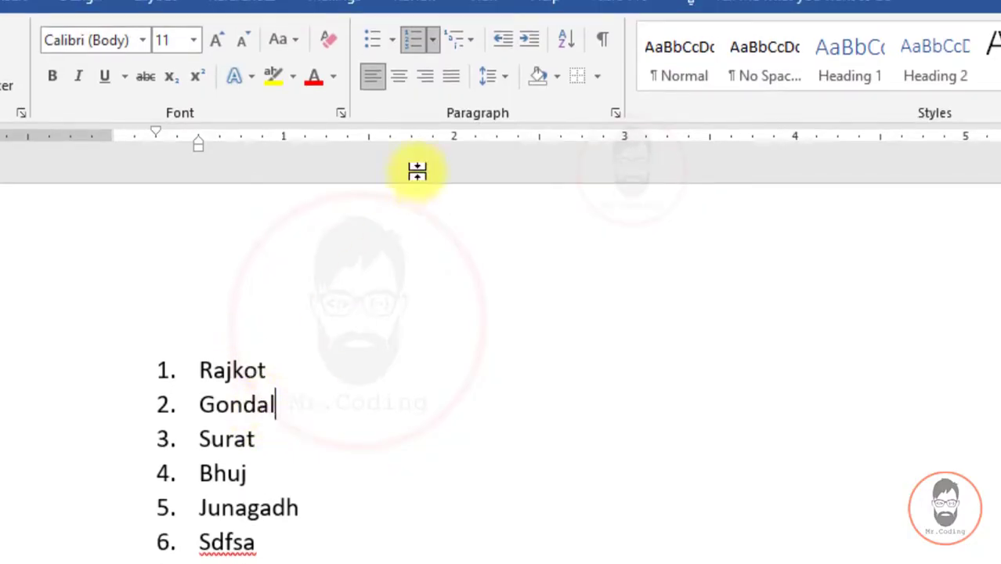
{"action": "left_click", "coordinate": [468, 35]}
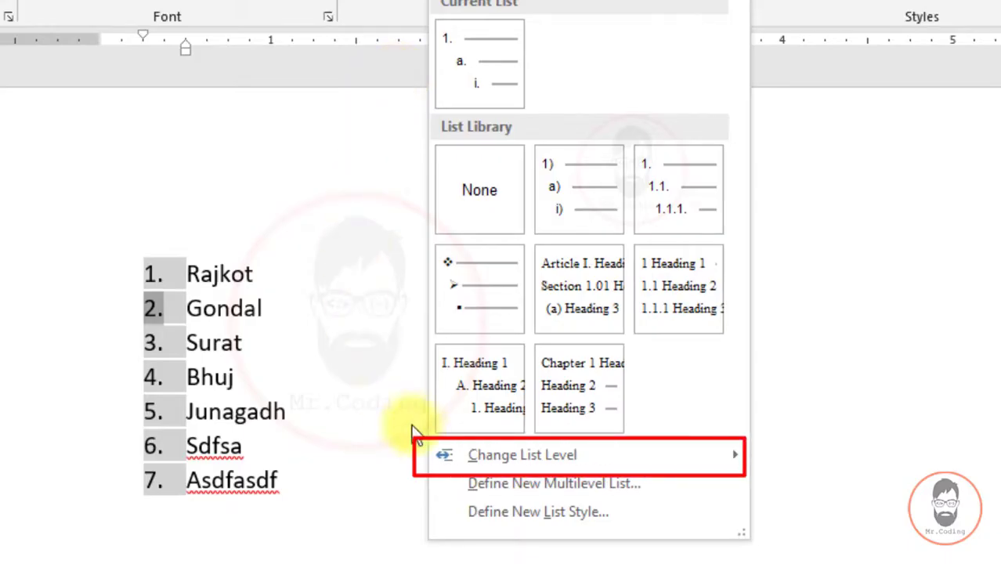
{"action": "mouse_move", "coordinate": [531, 460]}
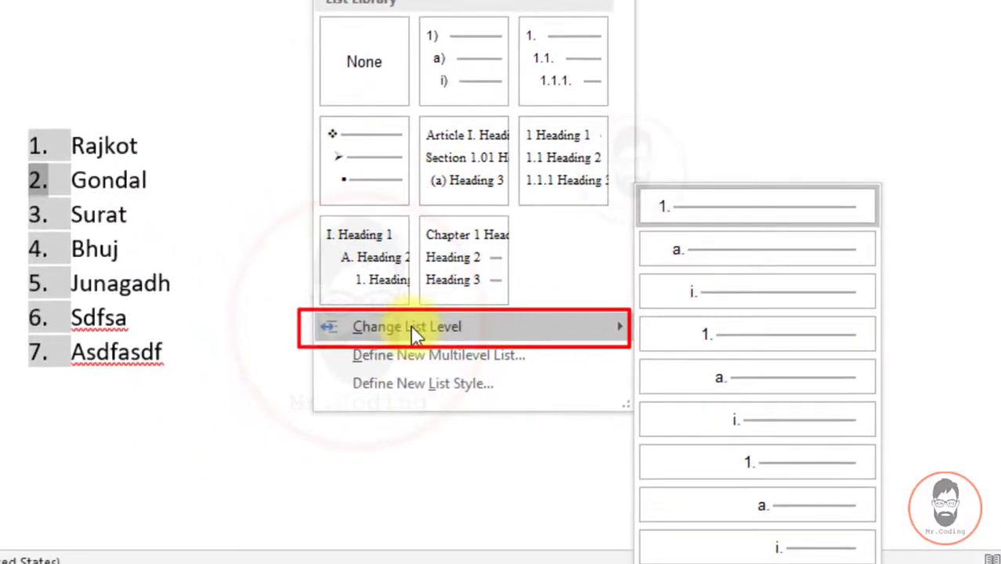
{"action": "left_click", "coordinate": [709, 252]}
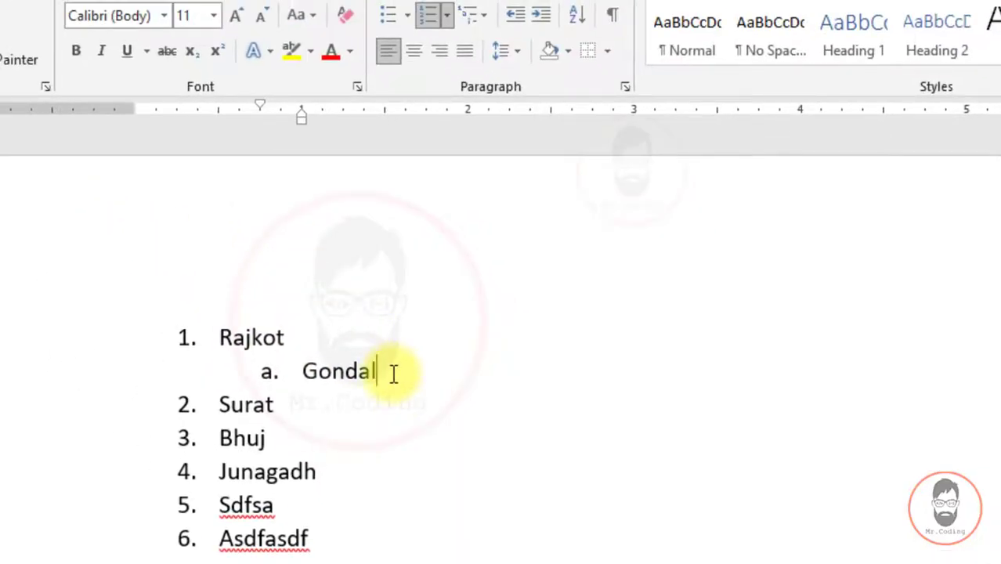
- Add the second-level items "Jasdan", "Asdfasd" and "asdfasdf" below Gondal
{"action": "key", "text": "Return"}
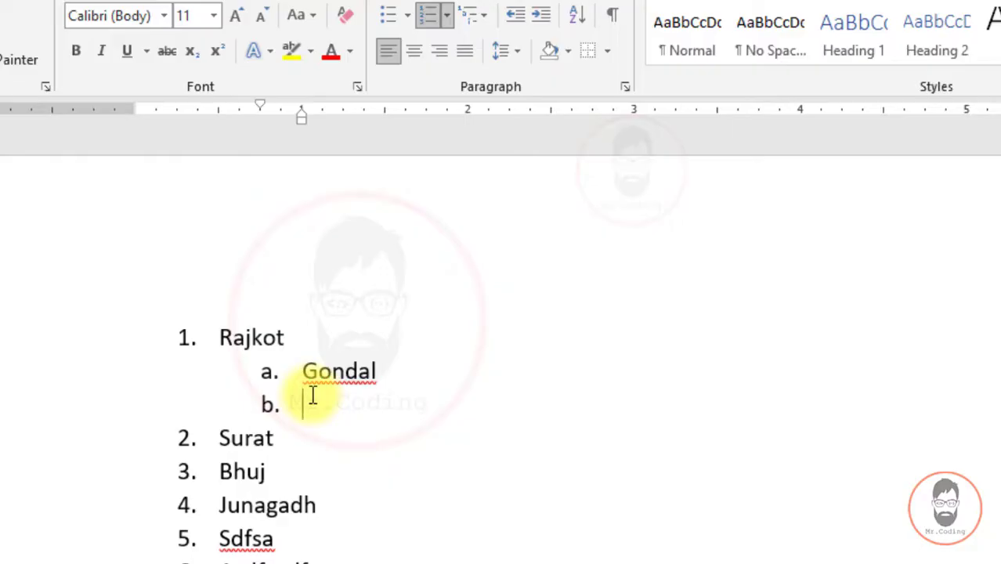
{"action": "type", "text": "Jasdan"}
{"action": "key", "text": "Return"}
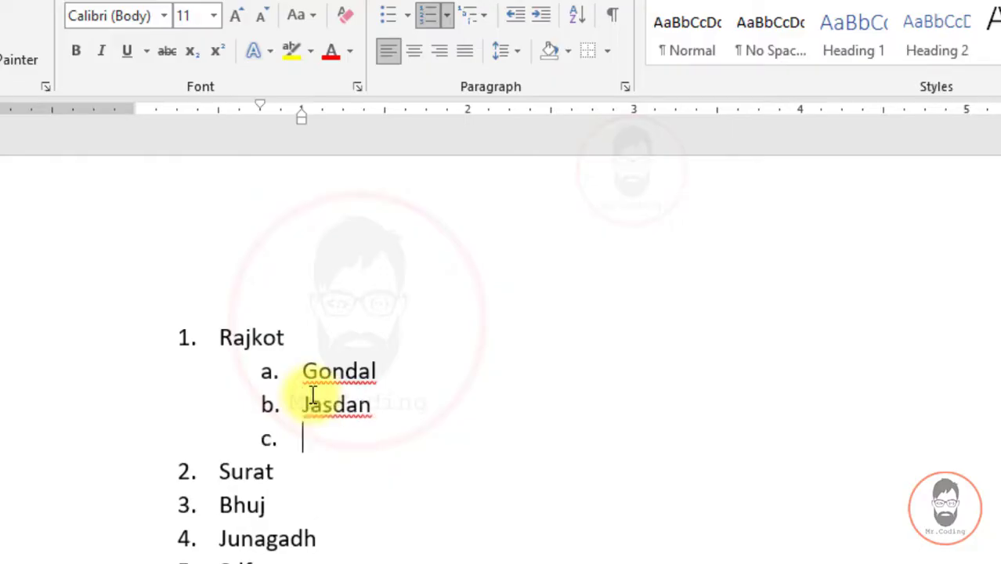
{"action": "type", "text": "asdfasd"}
{"action": "key", "text": "Return"}
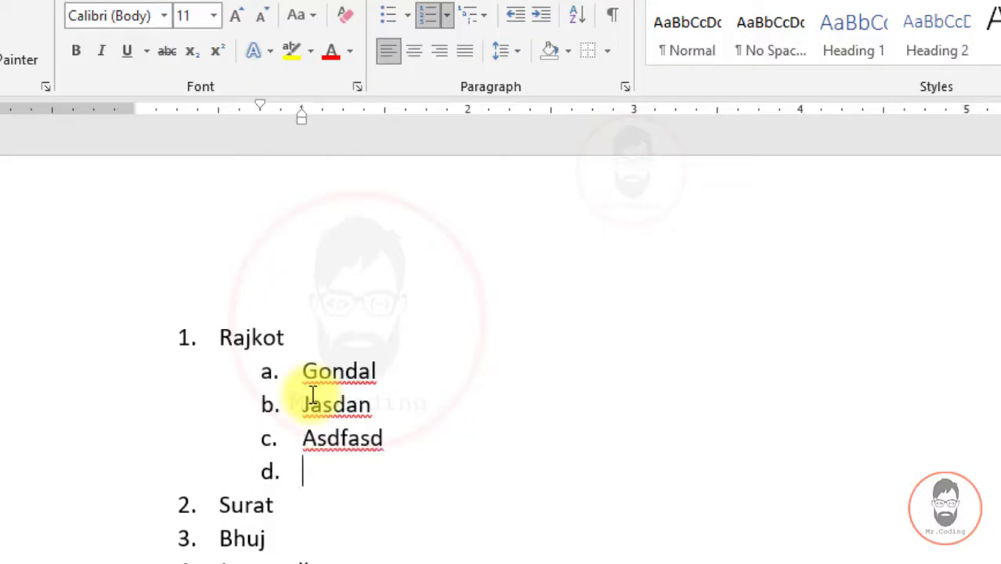
{"action": "type", "text": "asdfasdf"}
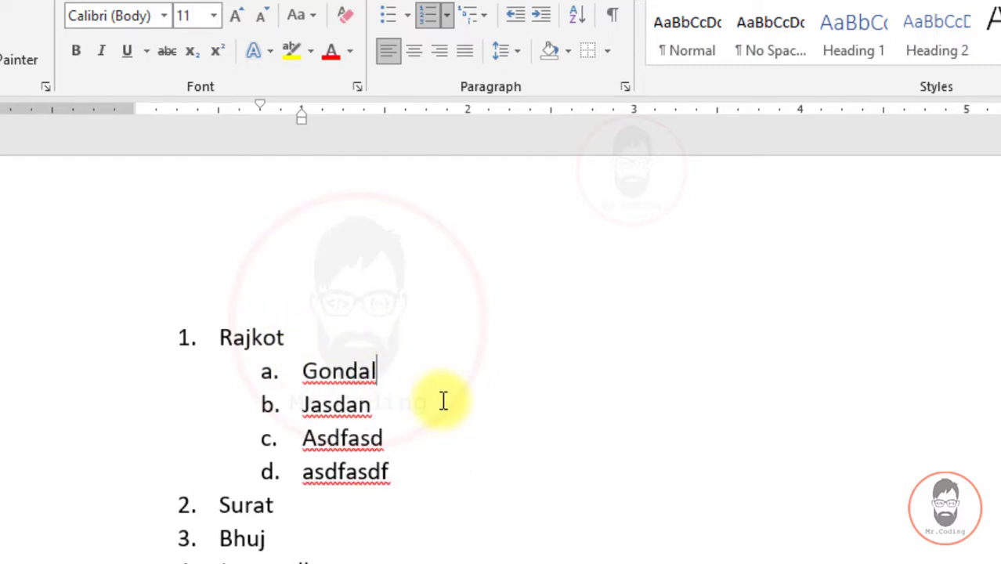
- Add an "Abc" item below Gondal and change its list level to the third level, i
{"action": "key", "text": "Return"}
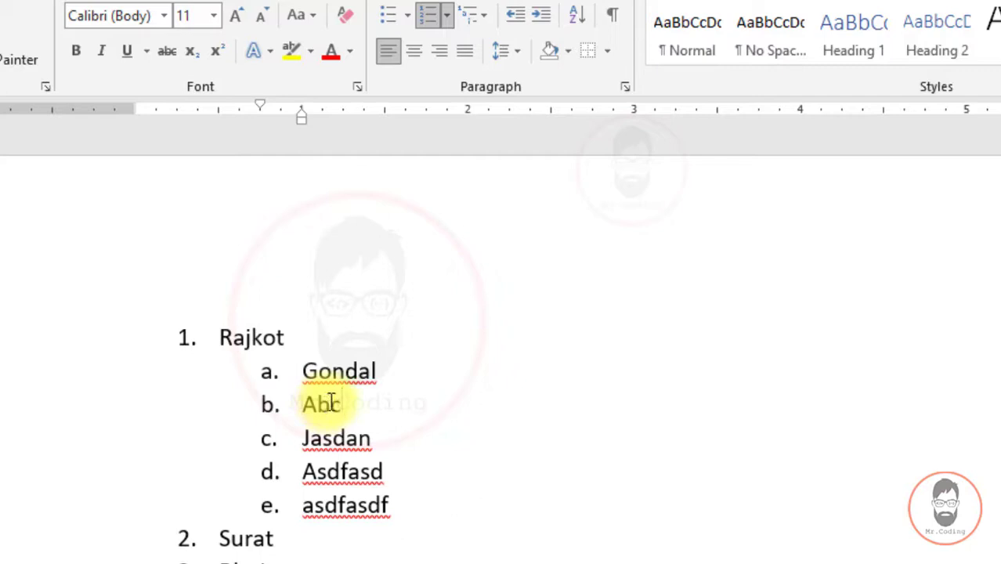
{"action": "left_click", "coordinate": [488, 14]}
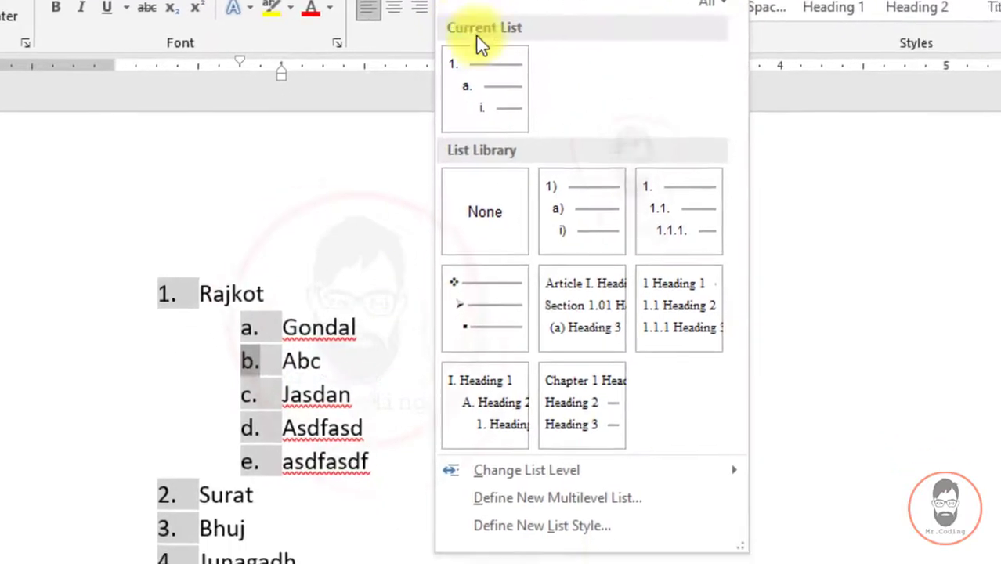
{"action": "mouse_move", "coordinate": [655, 477]}
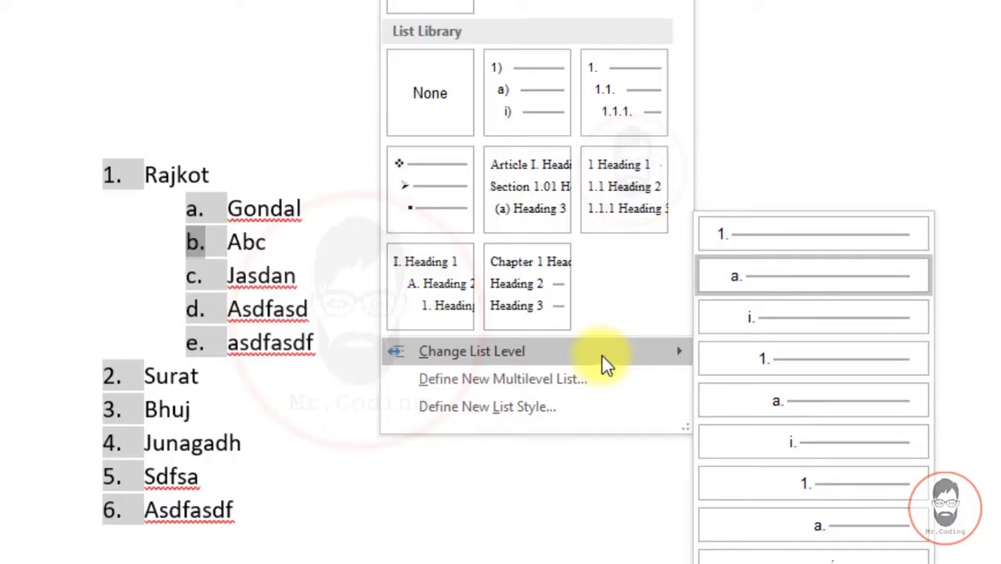
{"action": "left_click", "coordinate": [779, 319]}
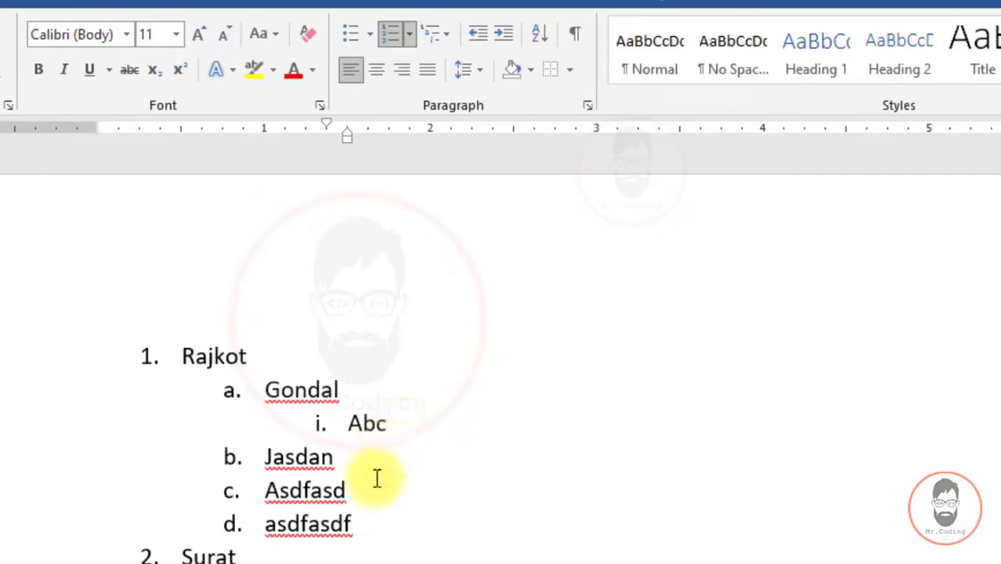
- Remove and reapply numbering on the items from Gondal to asdfasdf so that they become first-level items
{"action": "left_click_drag", "start_coordinate": [360, 529], "coordinate": [263, 390]}
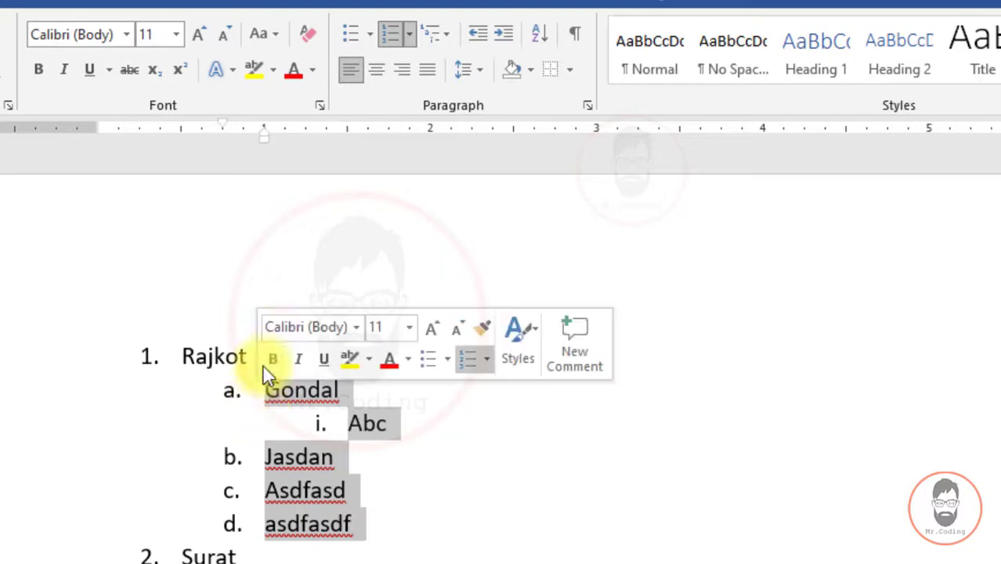
{"action": "left_click", "coordinate": [386, 33]}
{"action": "left_click", "coordinate": [386, 33]}
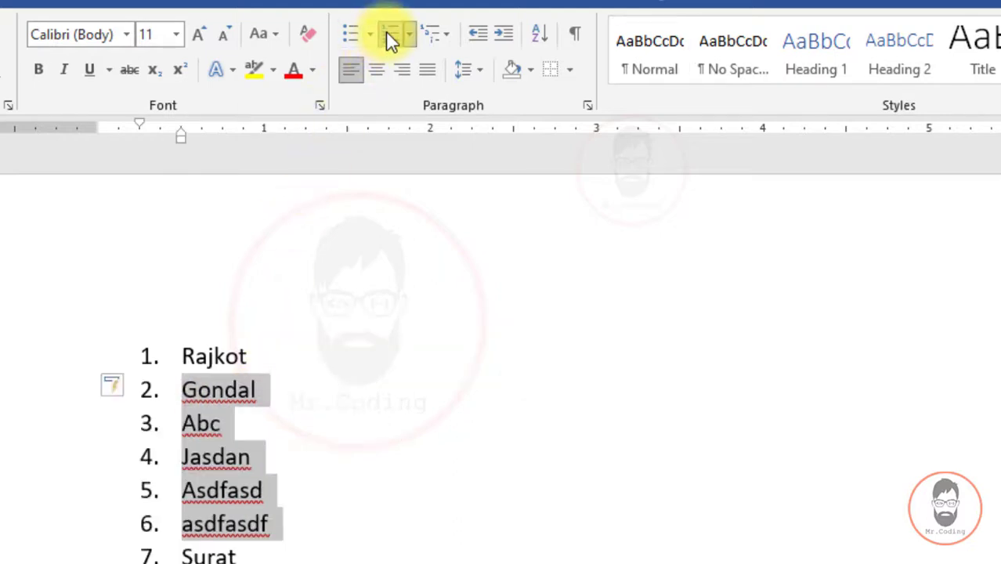
{"action": "left_click", "coordinate": [208, 354]}
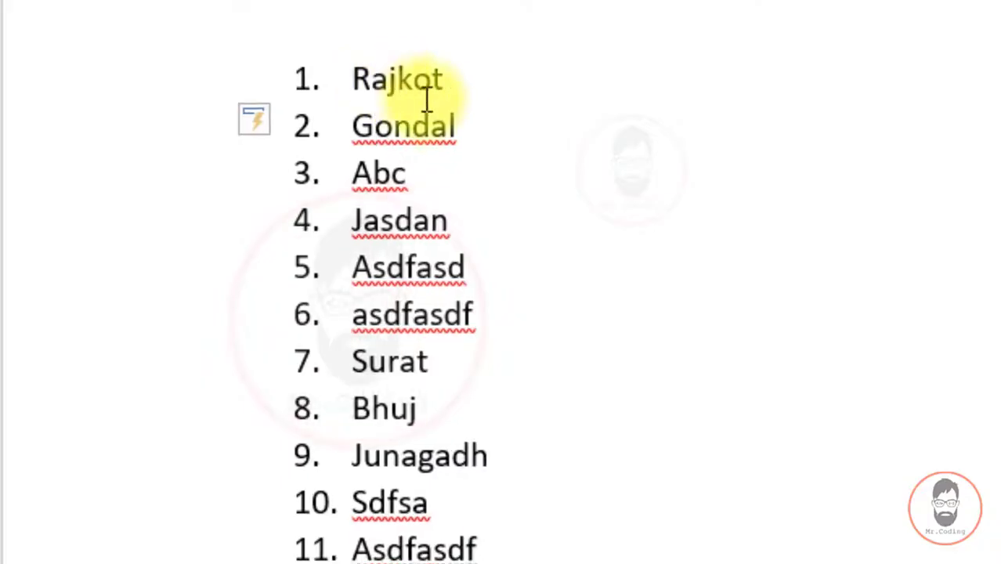
- Demote the Gondal item to the second list level under Rajkot and place the cursor before Abc
{"action": "left_click", "coordinate": [354, 127]}
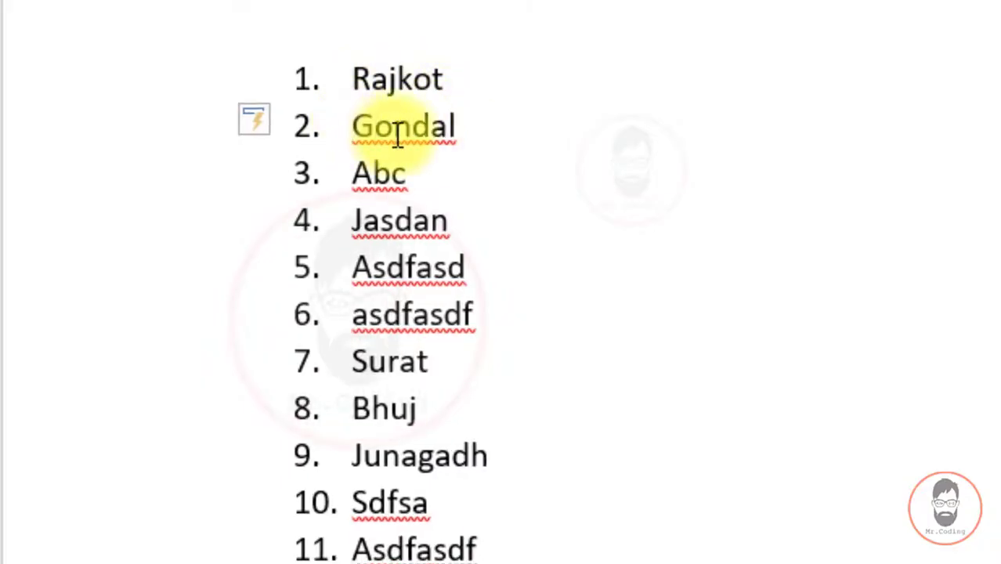
{"action": "key", "text": "Tab"}
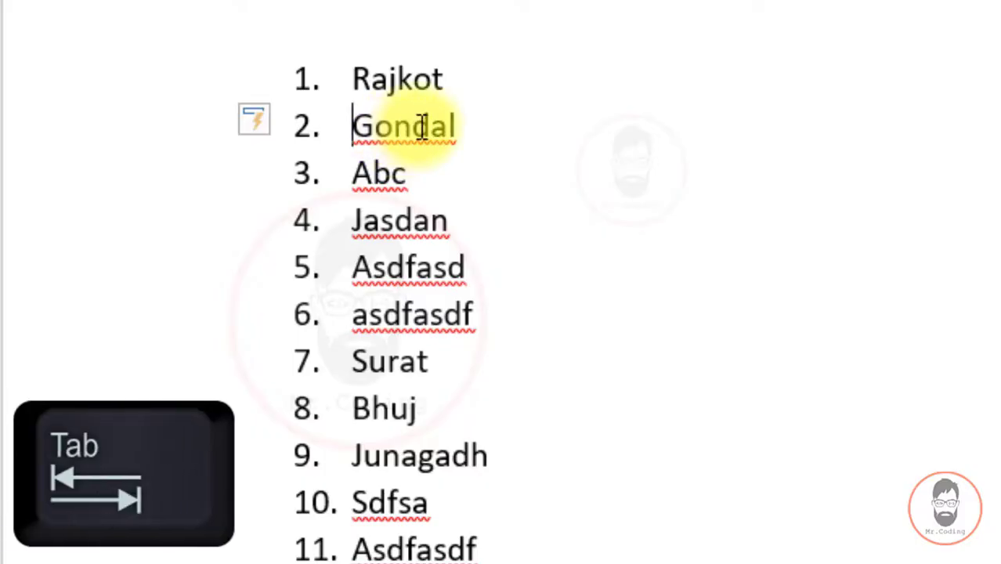
{"action": "key", "text": "Tab"}
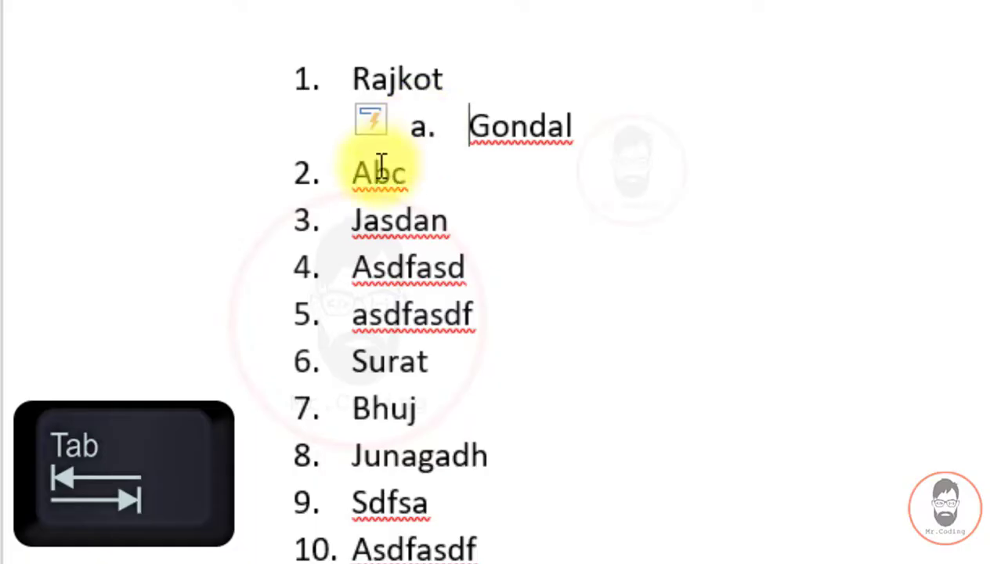
{"action": "left_click", "coordinate": [355, 176]}
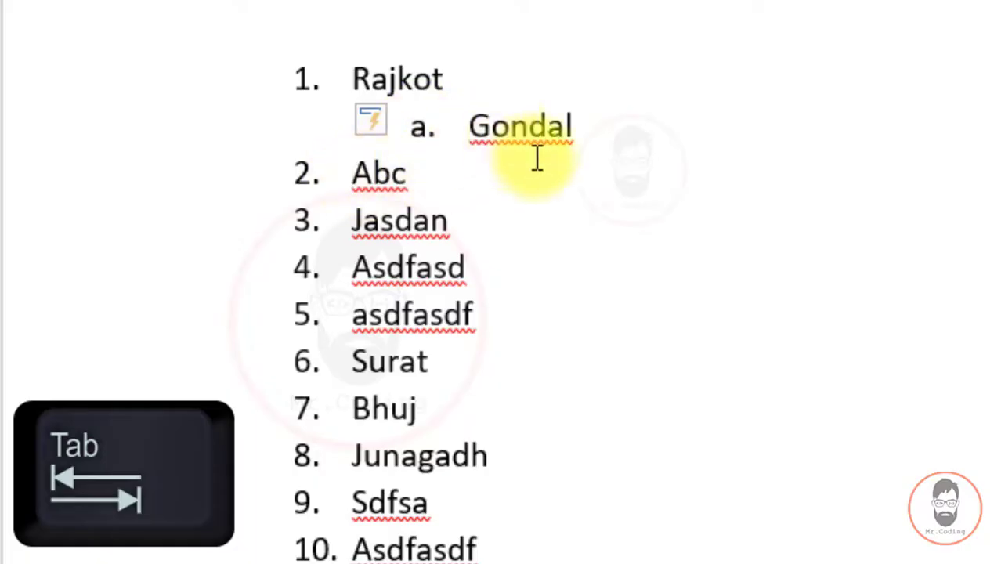
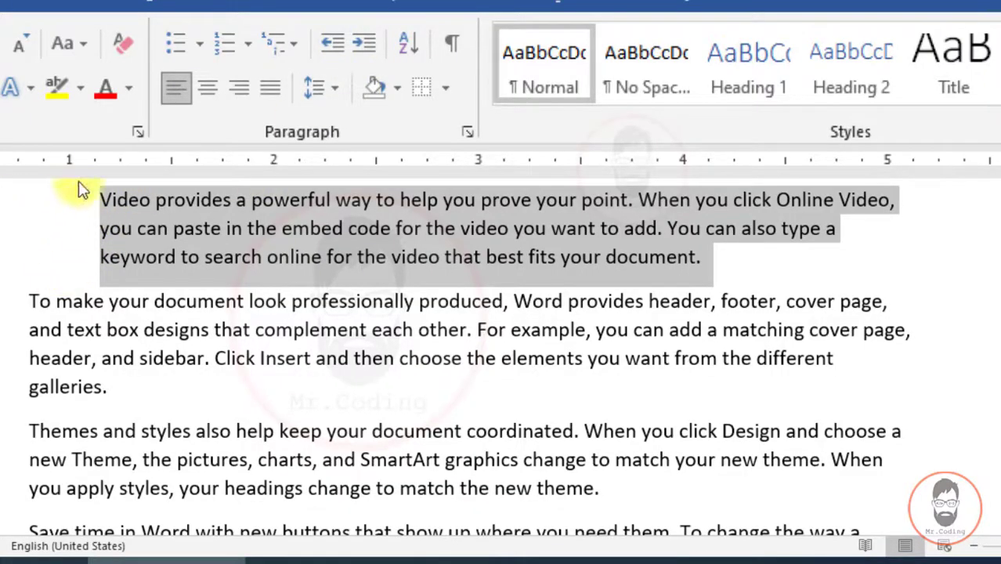
- Increase the indent of the selected paragraph beginning "Video provides a powerful way" by two levels
{"action": "left_click", "coordinate": [362, 42]}
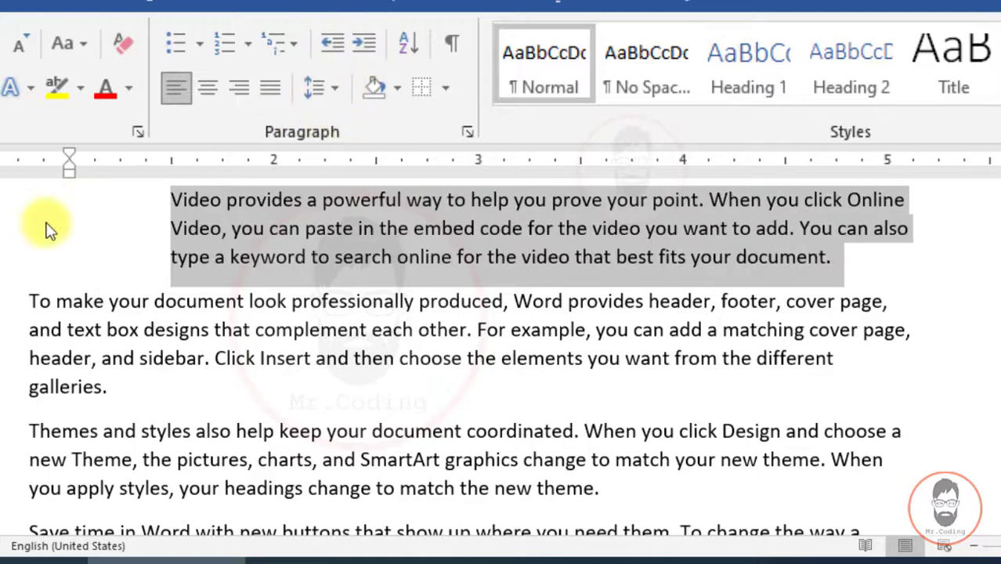
{"action": "left_click", "coordinate": [364, 42]}
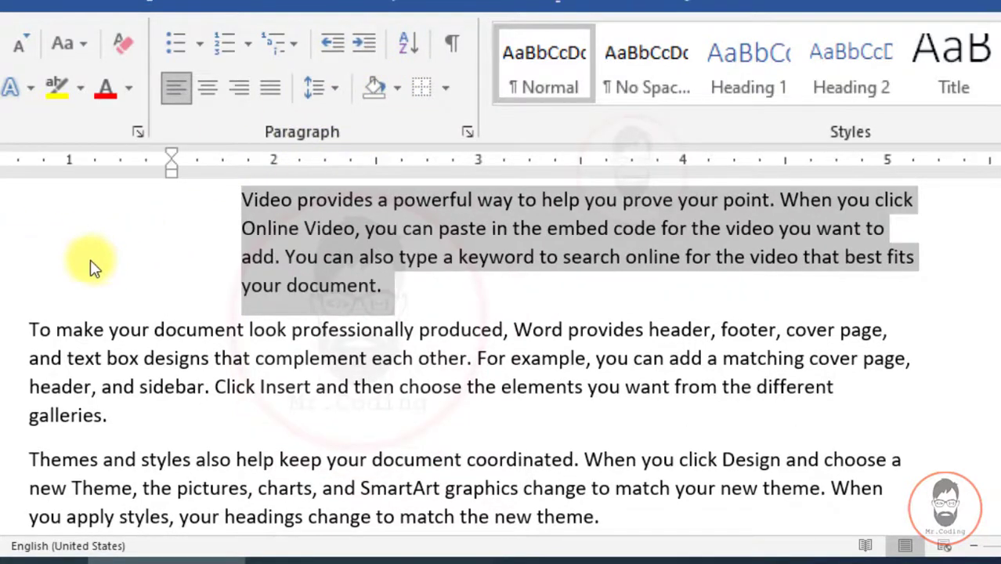
- Increase the indent of the selected first paragraph by one more level, and decrease it level by level back to the margin
{"action": "left_click", "coordinate": [363, 42]}
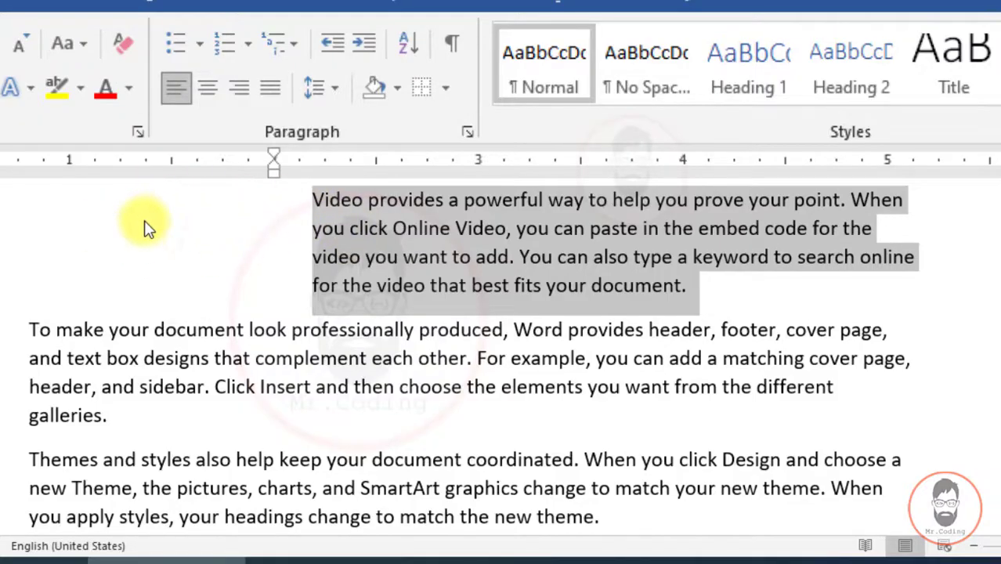
{"action": "left_click", "coordinate": [329, 46]}
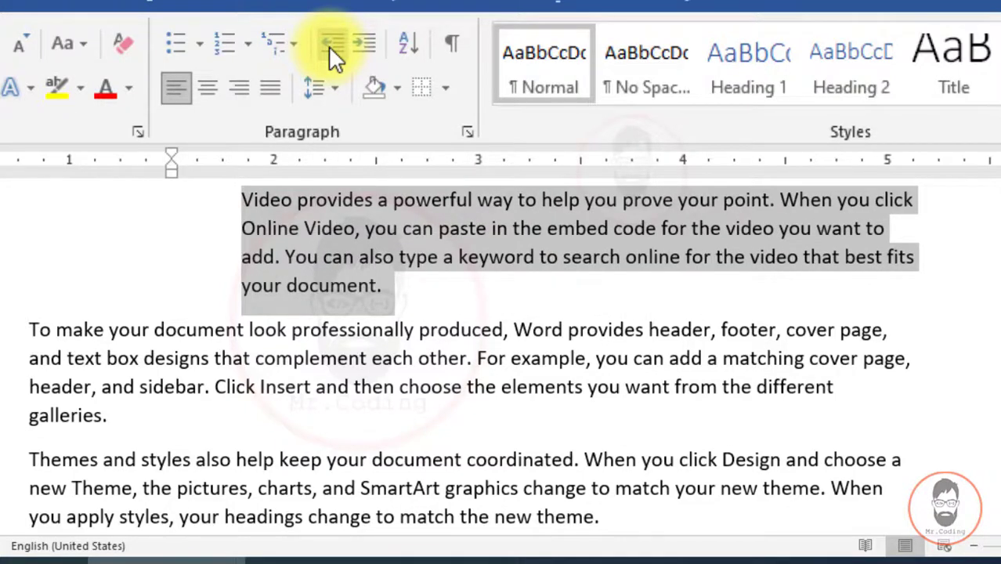
{"action": "left_click", "coordinate": [328, 46]}
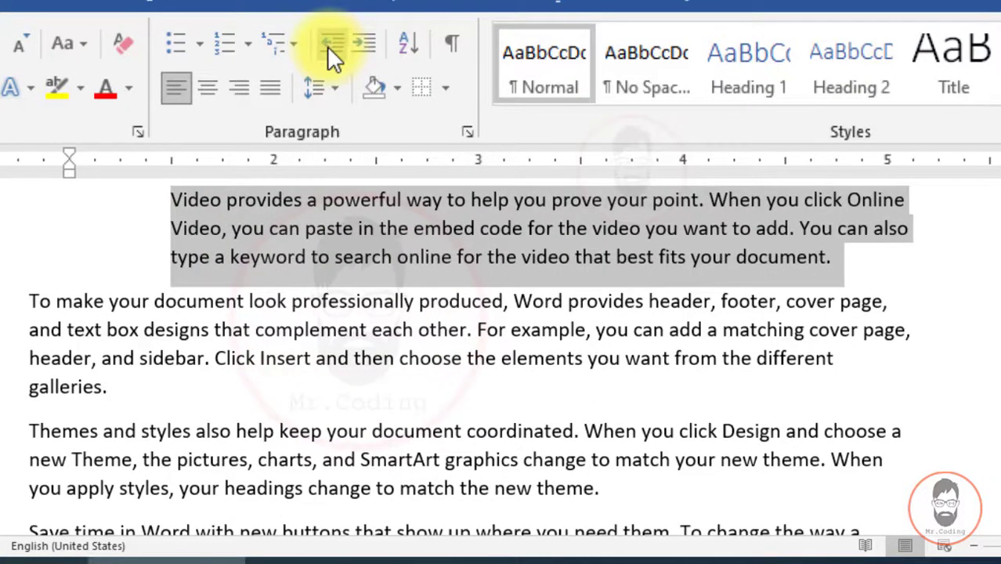
{"action": "left_click", "coordinate": [329, 45]}
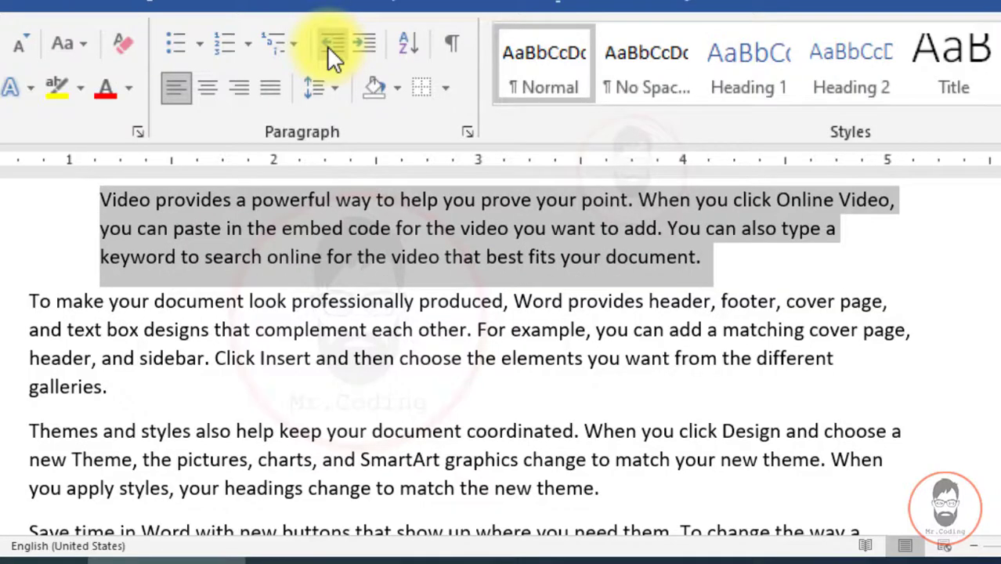
{"action": "left_click", "coordinate": [328, 45]}
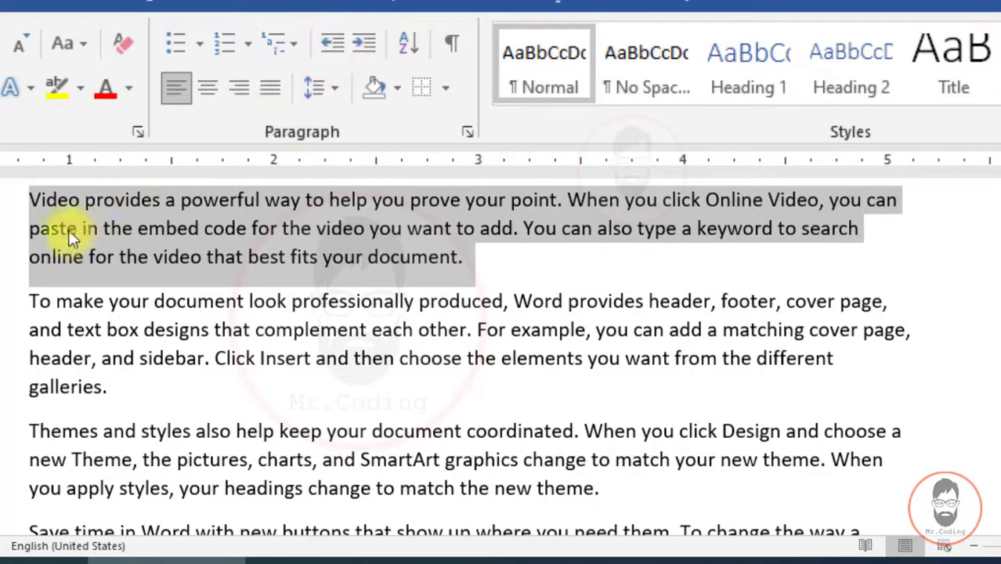
- Indent the first paragraph one level and shift its left indent on the ruler to about 2.7, 1.25 and finally 0.5 inches
{"action": "left_click", "coordinate": [362, 44]}
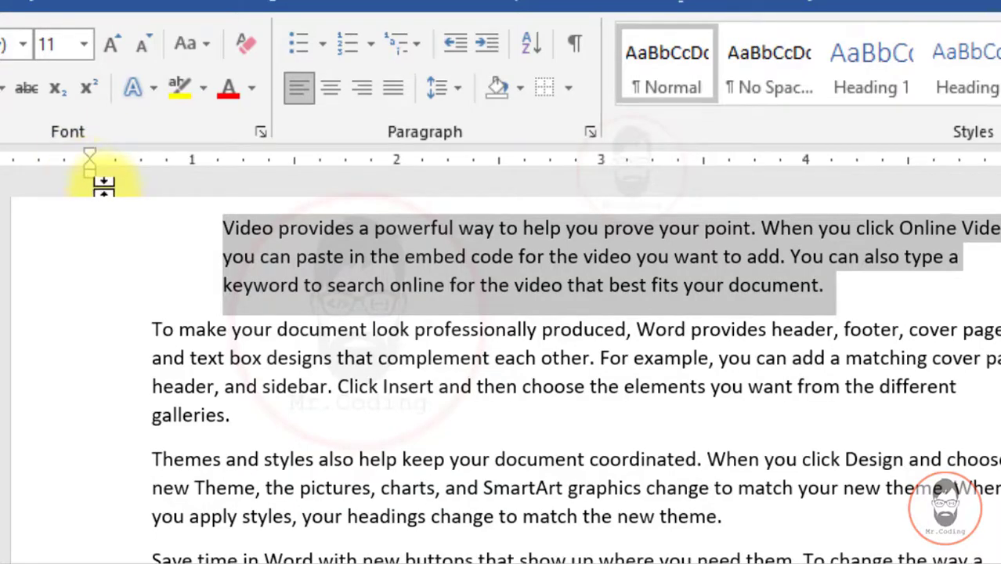
{"action": "mouse_move", "coordinate": [105, 182]}
{"action": "left_mouse_down"}
{"action": "mouse_move", "coordinate": [173, 168]}
{"action": "mouse_move", "coordinate": [98, 161]}
{"action": "left_mouse_up"}
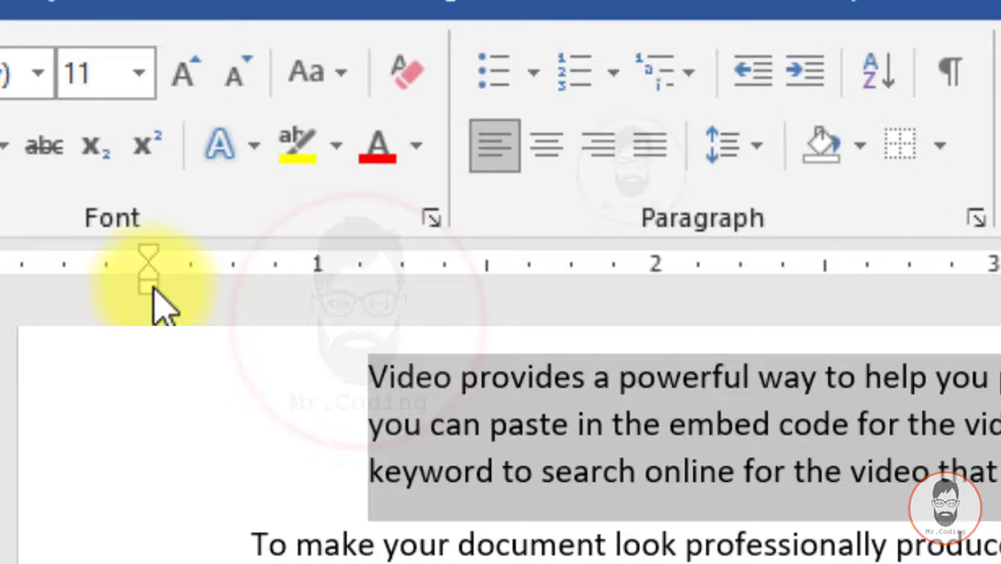
{"action": "left_click", "coordinate": [402, 429]}
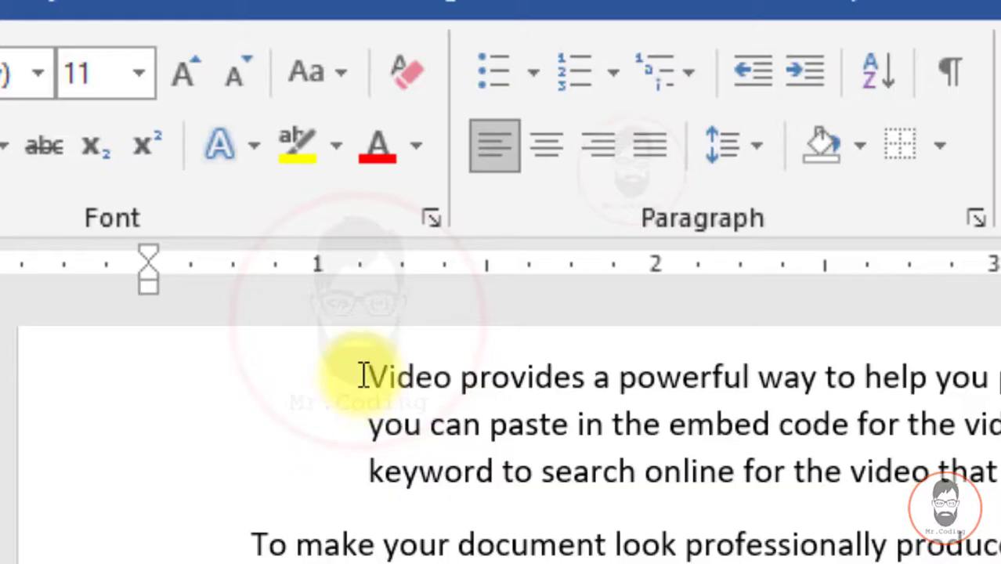
{"action": "left_click_drag", "start_coordinate": [373, 374], "coordinate": [940, 490]}
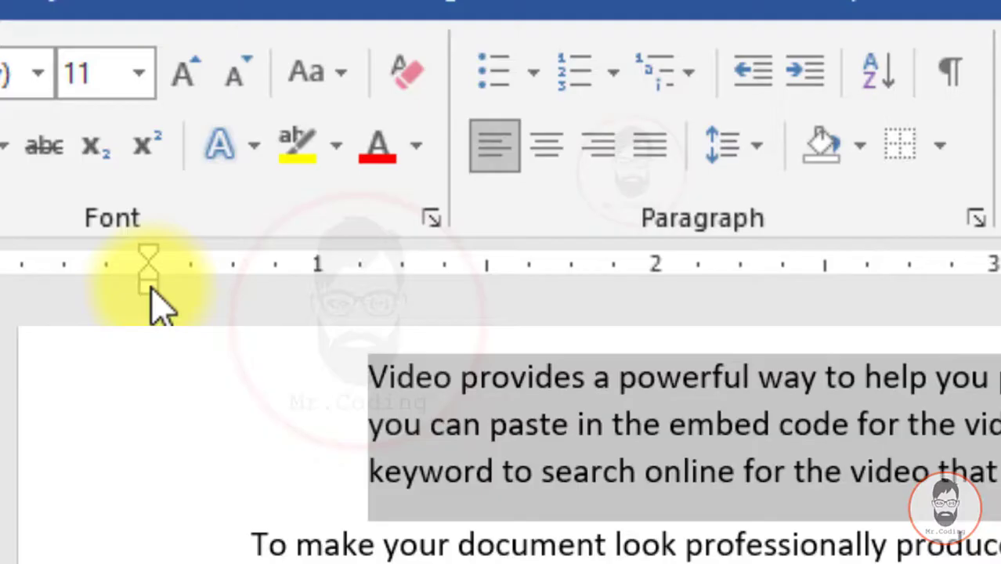
{"action": "left_click_drag", "start_coordinate": [153, 290], "coordinate": [153, 290]}
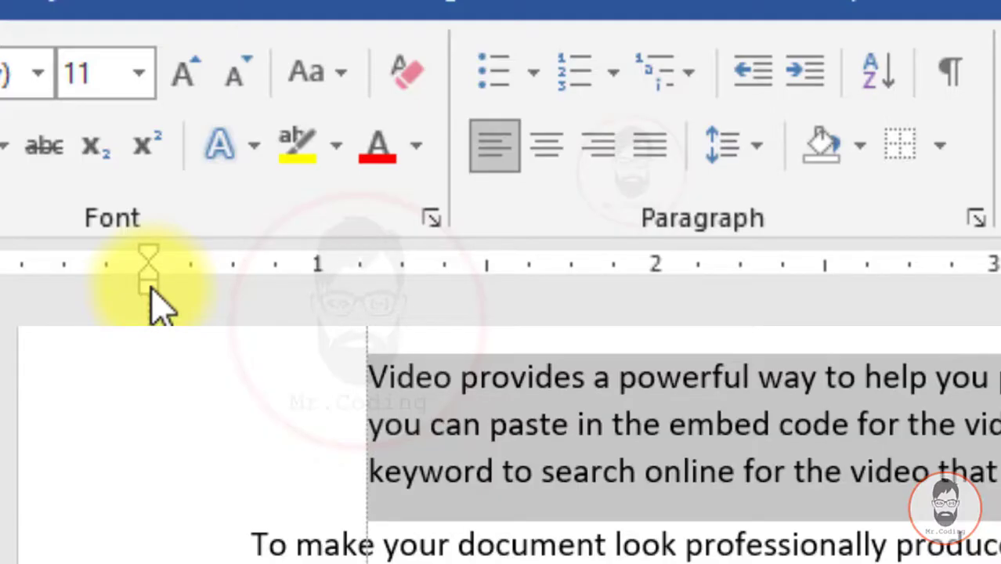
{"action": "mouse_move", "coordinate": [153, 290]}
{"action": "left_mouse_down"}
{"action": "mouse_move", "coordinate": [359, 277]}
{"action": "mouse_move", "coordinate": [483, 316]}
{"action": "mouse_move", "coordinate": [930, 315]}
{"action": "mouse_move", "coordinate": [570, 313]}
{"action": "mouse_move", "coordinate": [697, 321]}
{"action": "mouse_move", "coordinate": [888, 301]}
{"action": "left_mouse_up"}
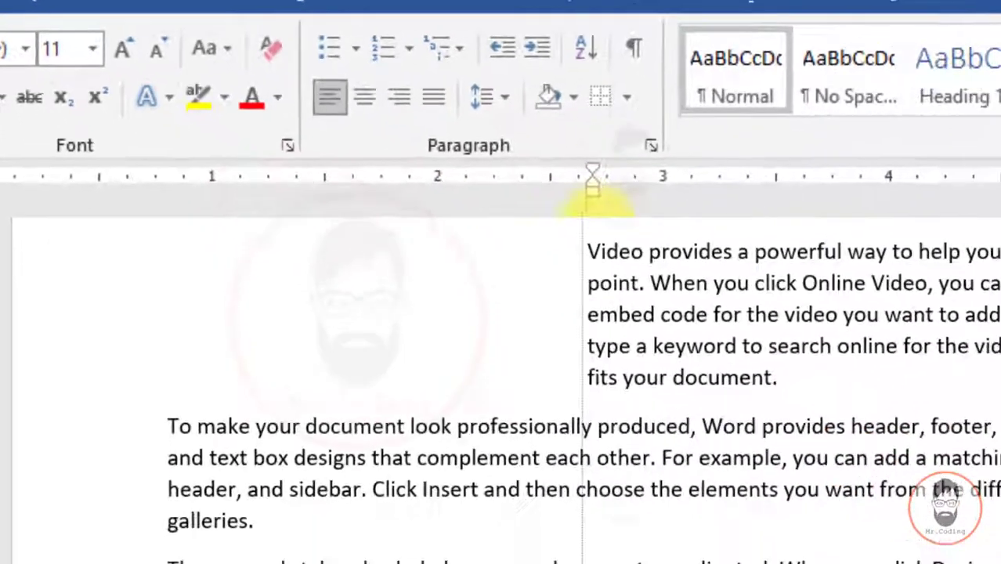
{"action": "mouse_move", "coordinate": [593, 186]}
{"action": "left_mouse_down"}
{"action": "mouse_move", "coordinate": [693, 190]}
{"action": "mouse_move", "coordinate": [504, 176]}
{"action": "mouse_move", "coordinate": [371, 180]}
{"action": "mouse_move", "coordinate": [308, 195]}
{"action": "mouse_move", "coordinate": [152, 190]}
{"action": "mouse_move", "coordinate": [197, 190]}
{"action": "mouse_move", "coordinate": [227, 174]}
{"action": "mouse_move", "coordinate": [251, 181]}
{"action": "left_mouse_up"}
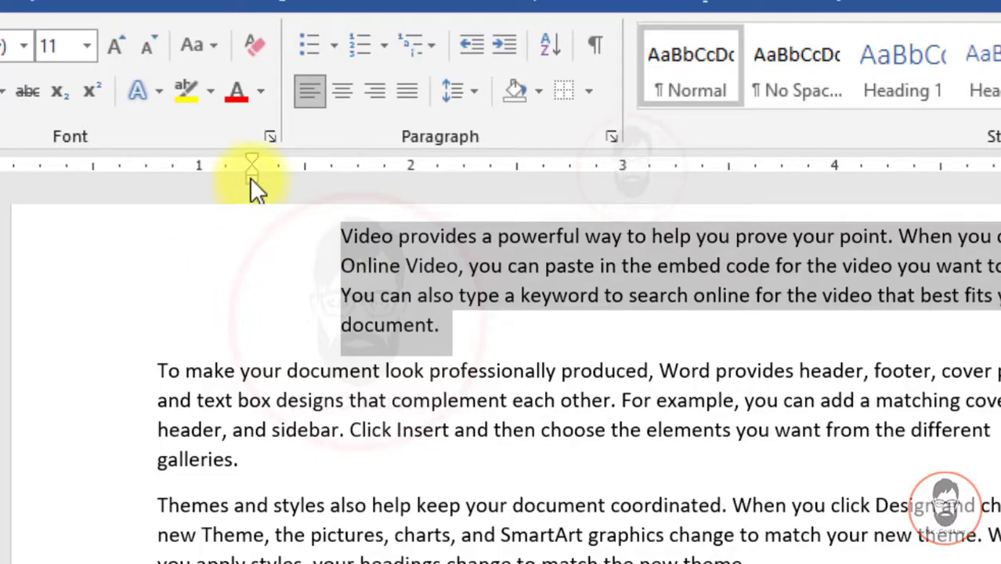
{"action": "left_click_drag", "start_coordinate": [253, 177], "coordinate": [90, 191]}
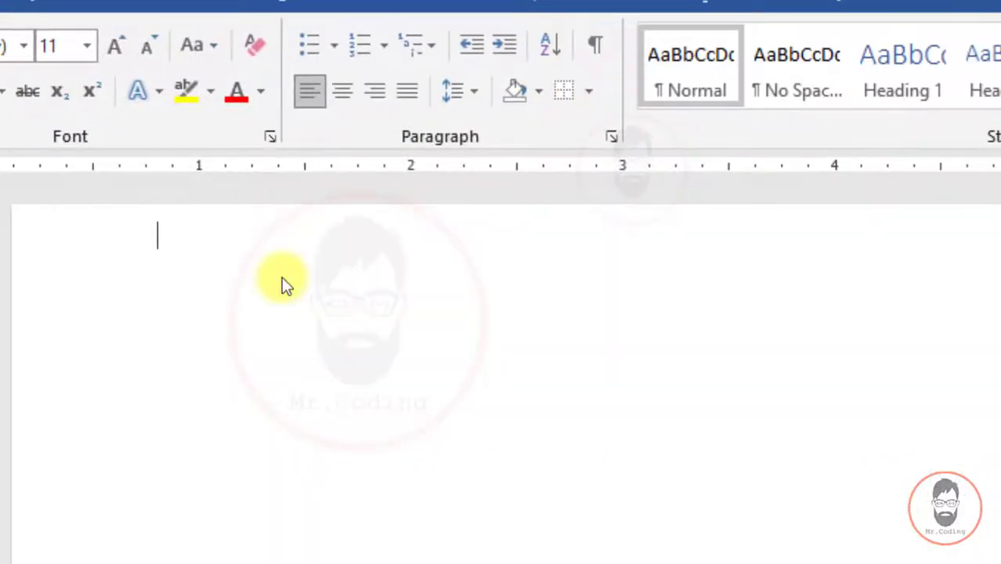
- Clear all the sample text from the document and enter four first names, each on its own line
{"action": "key", "text": "ctrl+z"}
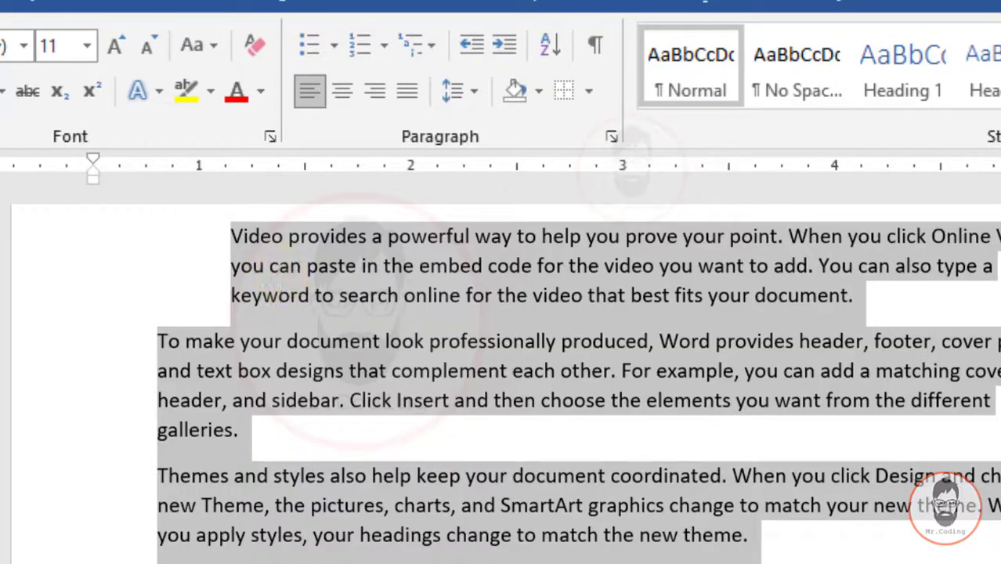
{"action": "key", "text": "Delete"}
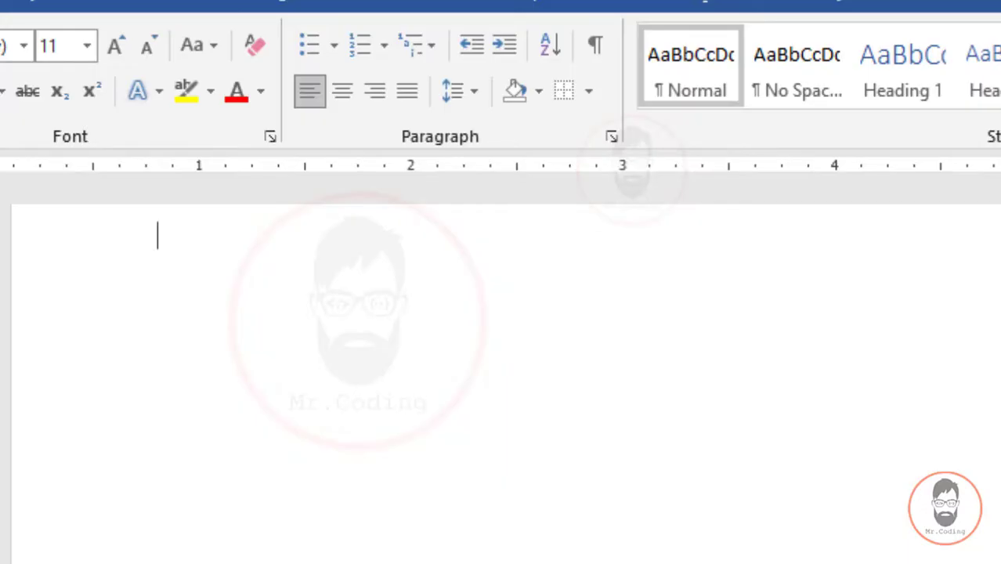
{"action": "type", "text": "Ajay"}
{"action": "key", "text": "Return"}
{"action": "type", "text": "Sanjay"}
{"action": "key", "text": "Return"}
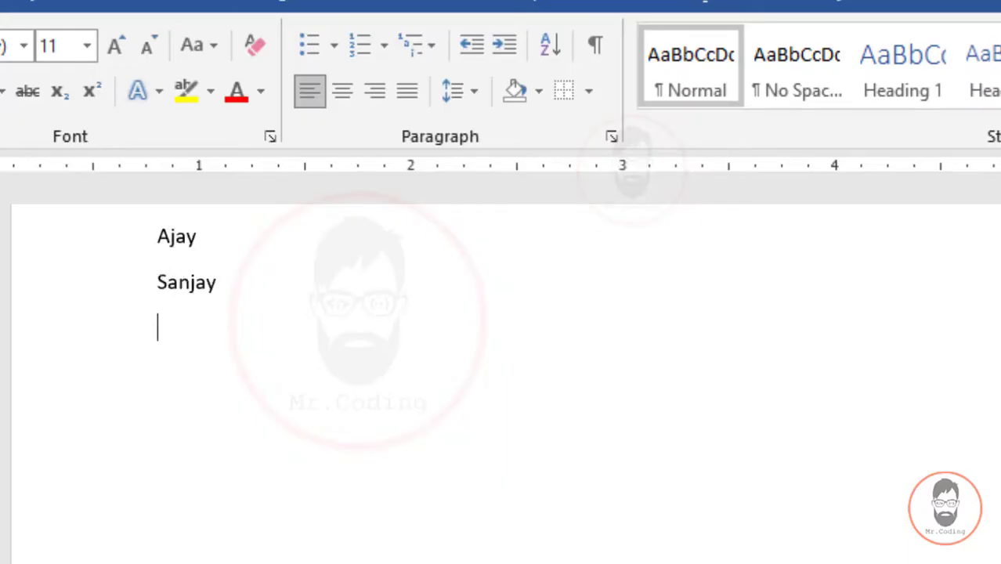
{"action": "type", "text": "Rahul"}
{"action": "key", "text": "Return"}
{"action": "type", "text": "Mayur"}
{"action": "key", "text": "Return"}
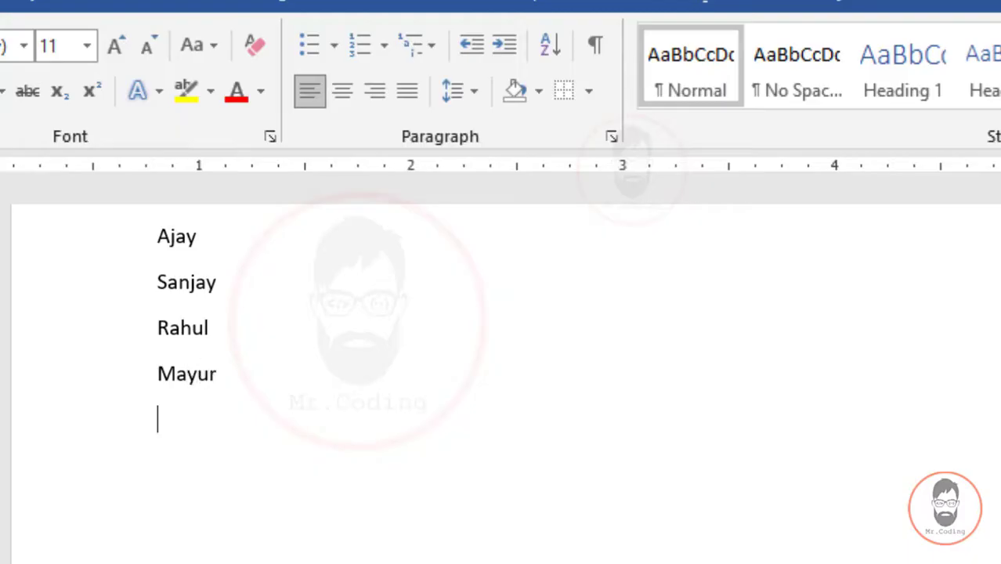
- Add three more first names on separate lines below the existing four
{"action": "type", "text": "Johan"}
{"action": "key", "text": "Return"}
{"action": "type", "text": "Rom"}
{"action": "key", "text": "Return"}
{"action": "type", "text": "William"}
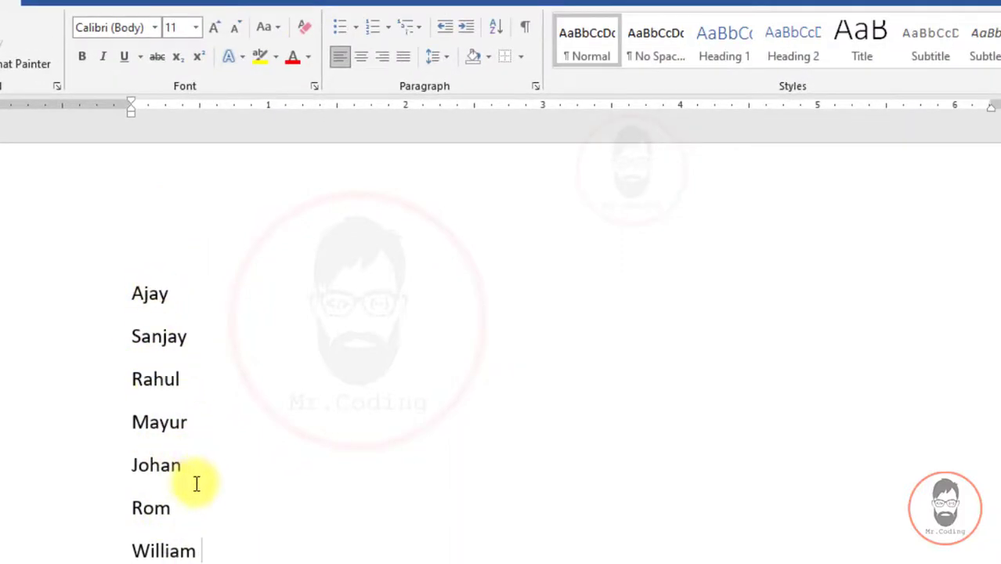
- Sort the whole list of names by paragraph text in ascending order
{"action": "left_click_drag", "start_coordinate": [131, 293], "coordinate": [196, 550]}
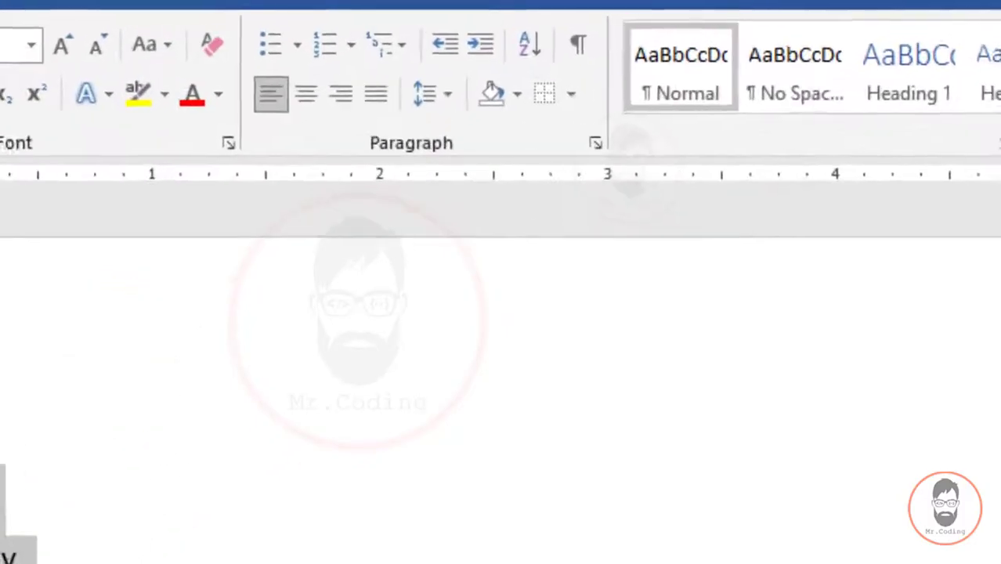
{"action": "left_click", "coordinate": [530, 45]}
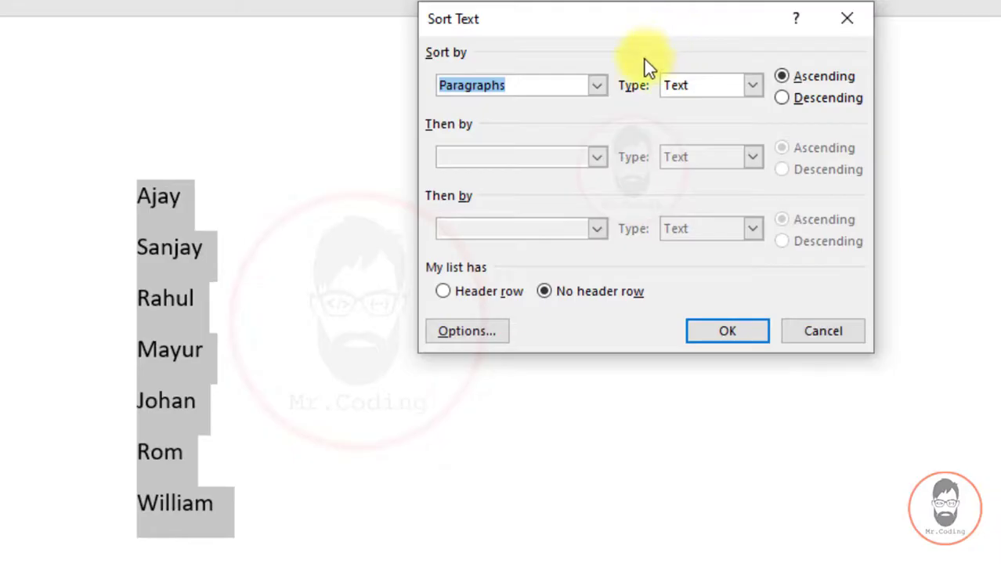
{"action": "left_click", "coordinate": [830, 79]}
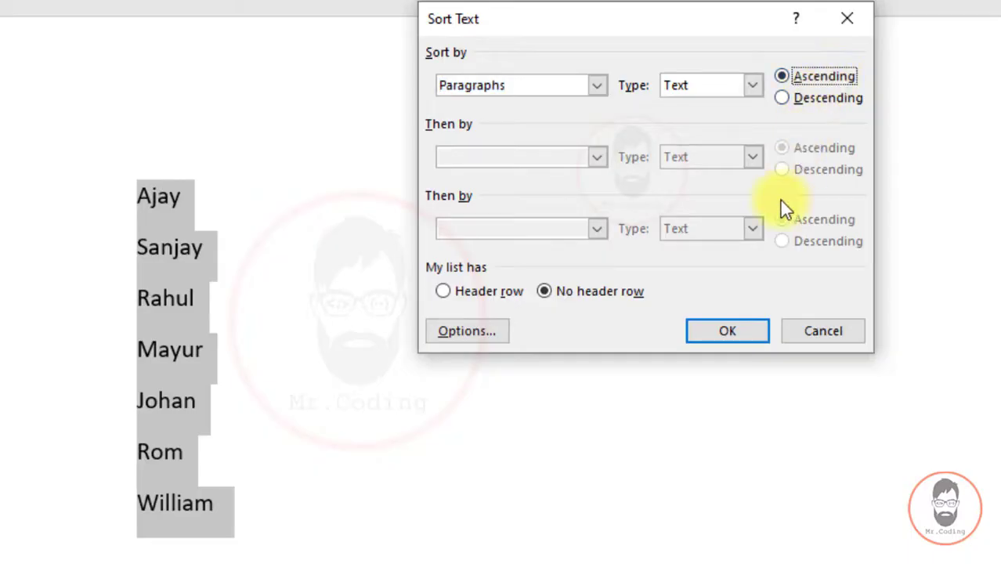
{"action": "left_click", "coordinate": [734, 328]}
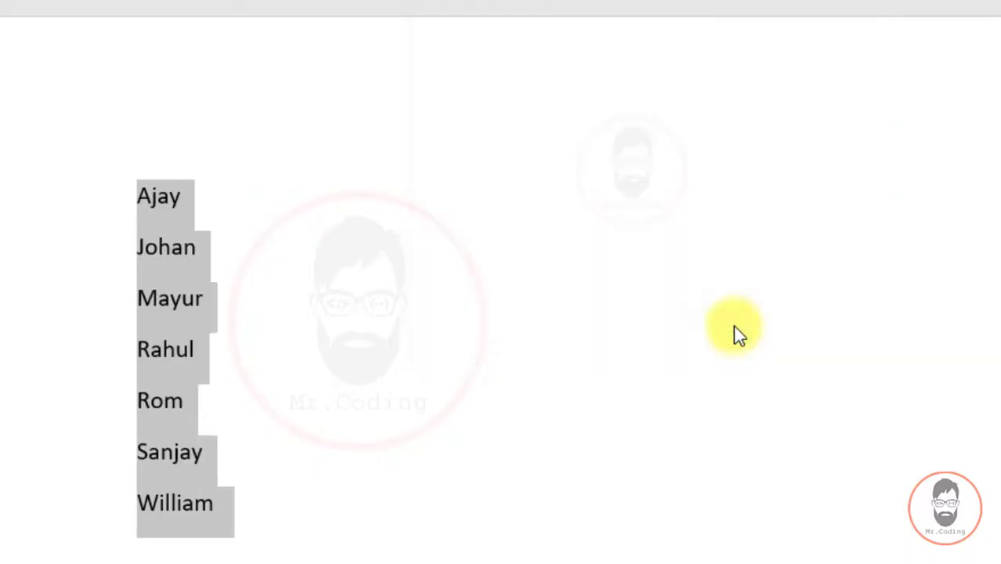
{"action": "left_click", "coordinate": [305, 329]}
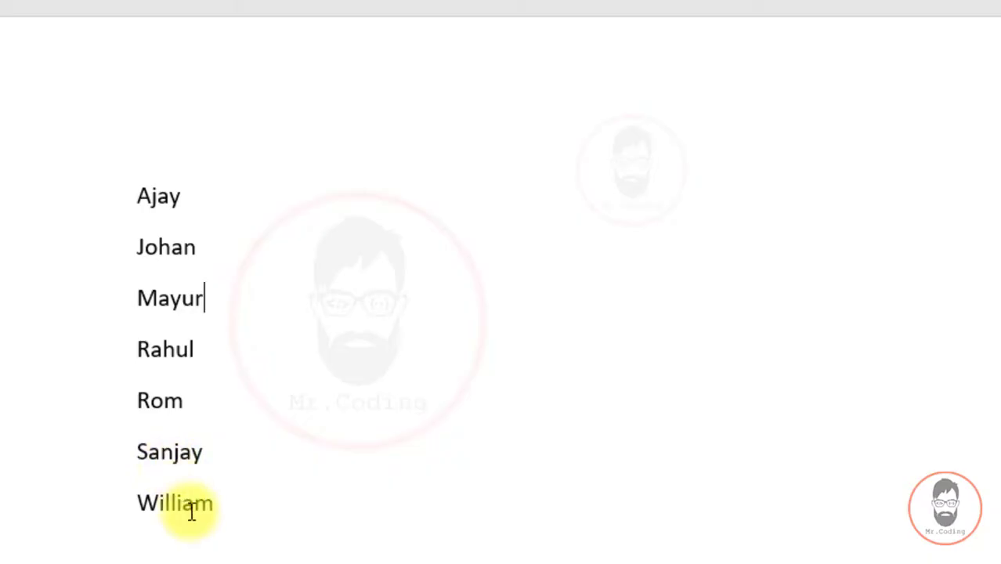
- Re-sort all the names by paragraph text in descending order
{"action": "left_click_drag", "start_coordinate": [227, 510], "coordinate": [140, 220]}
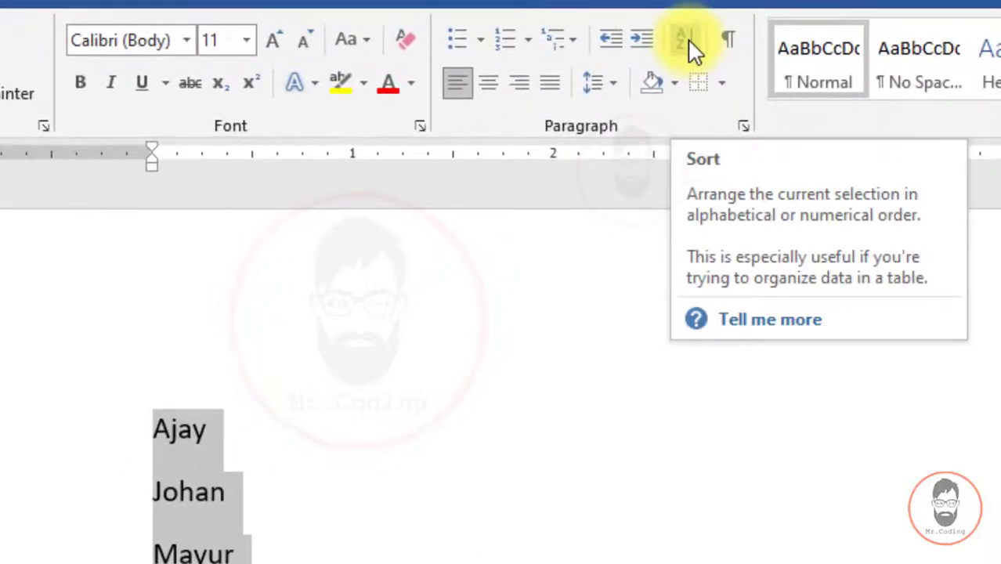
{"action": "left_click", "coordinate": [687, 41]}
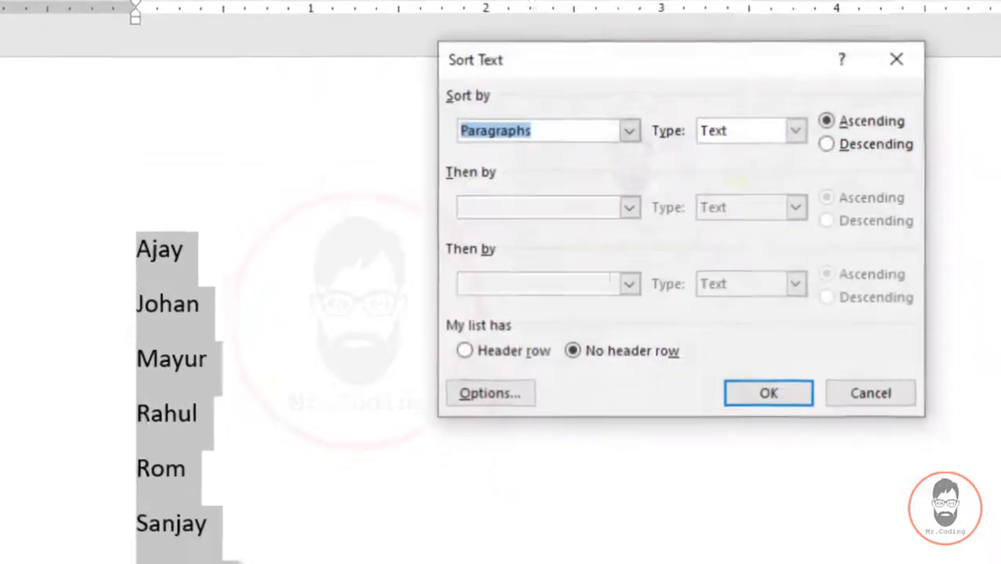
{"action": "left_click", "coordinate": [801, 109]}
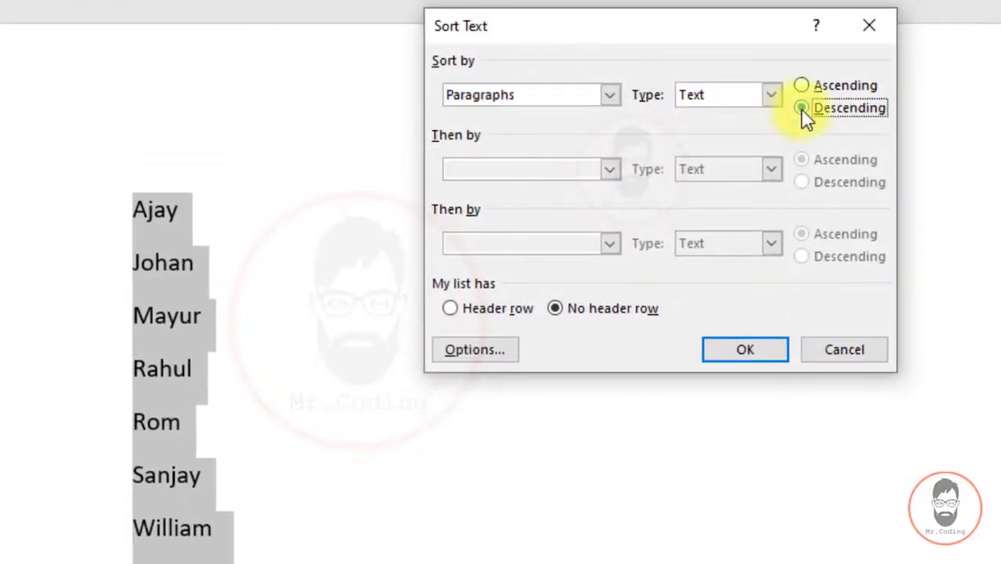
{"action": "left_click", "coordinate": [745, 345]}
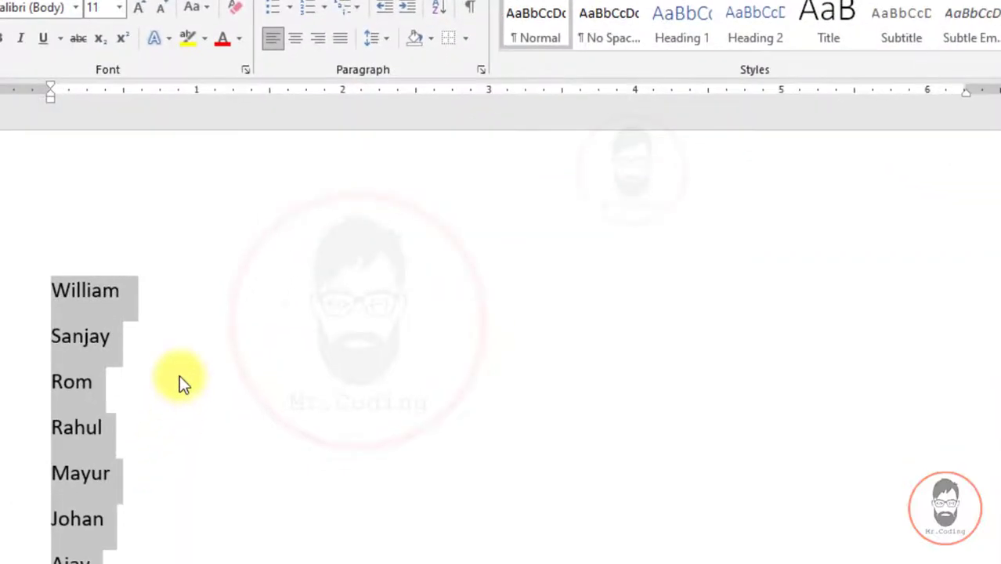
- Replace the name list with the copied sample paragraphs and indent the first paragraph by one level
{"action": "key", "text": "Delete"}
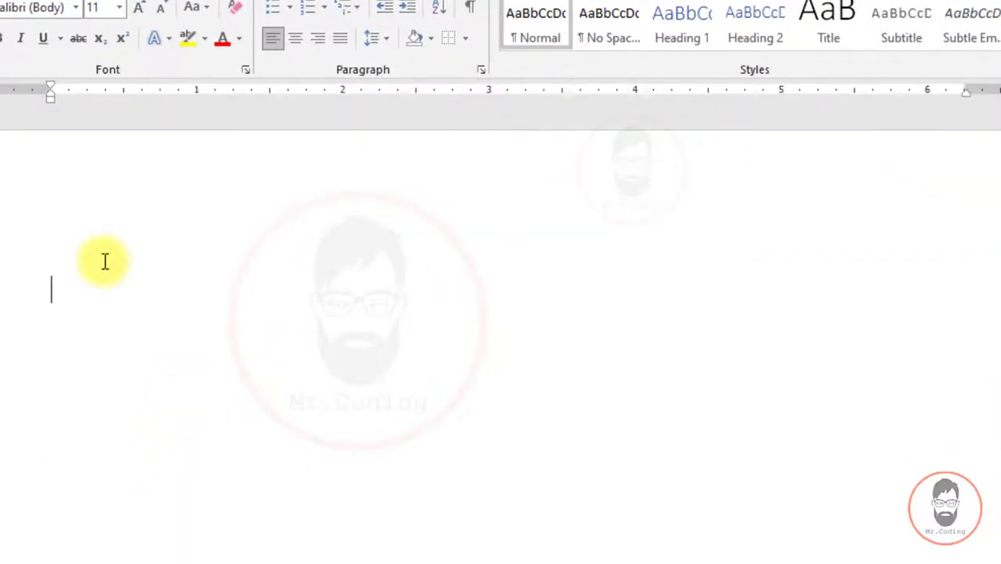
{"action": "type", "text": "Video provides a powerful way to help you prove your point. When you click Online Video, you can paste in the embed code for the video you want to add. You can also type a keyword to search online for the video that best fits your document. To make your document look professionally produced, Word provides header, footer, cover page, and text box designs that complement each other. For example, you can add a matching cover page, header, and sidebar. Click Insert and then choose the elements you want from the different galleries. Themes and styles also help keep your document coordinated. When you click Design and choose a new Theme, the pictures, charts, and SmartArt graphics change to match your new theme. When you apply styles, your headings change to match the new theme. Save time in Word with new buttons that show up where you need them. To change the way a picture fits in your document, click it and a button for layout options appears next to it. When you work on a table, click where you want to add a row or a column, and then click the plus sign. Reading is easier, too, in the new Reading view. You can collapse parts of the document and focus on the text you want. If you need to stop reading before you reach the end, Word remembers where you left off - even on another device."}
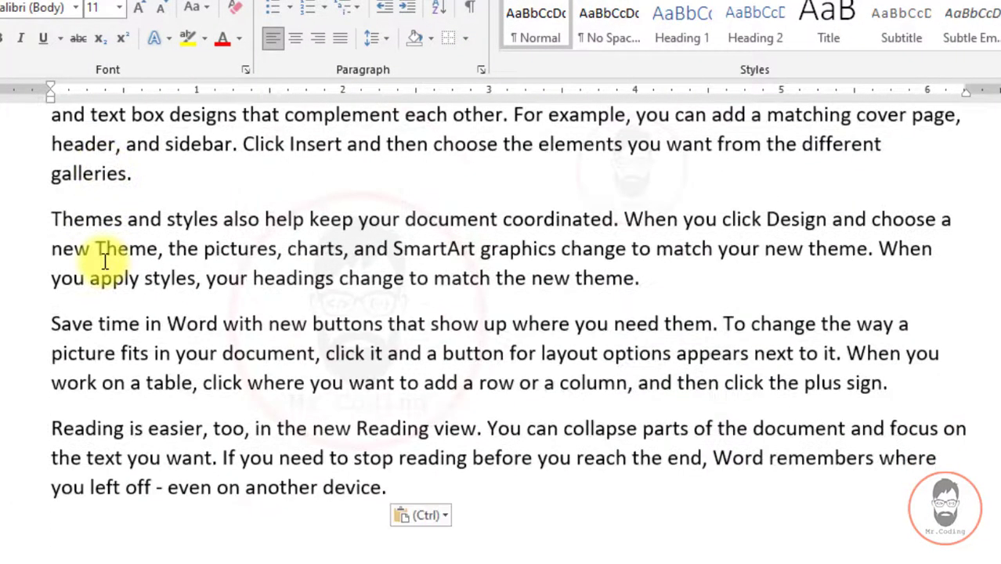
{"action": "scroll", "coordinate": [37, 188], "scroll_direction": "up", "scroll_amount": 5}
{"action": "left_click", "coordinate": [45, 268]}
{"action": "key", "text": "Tab"}
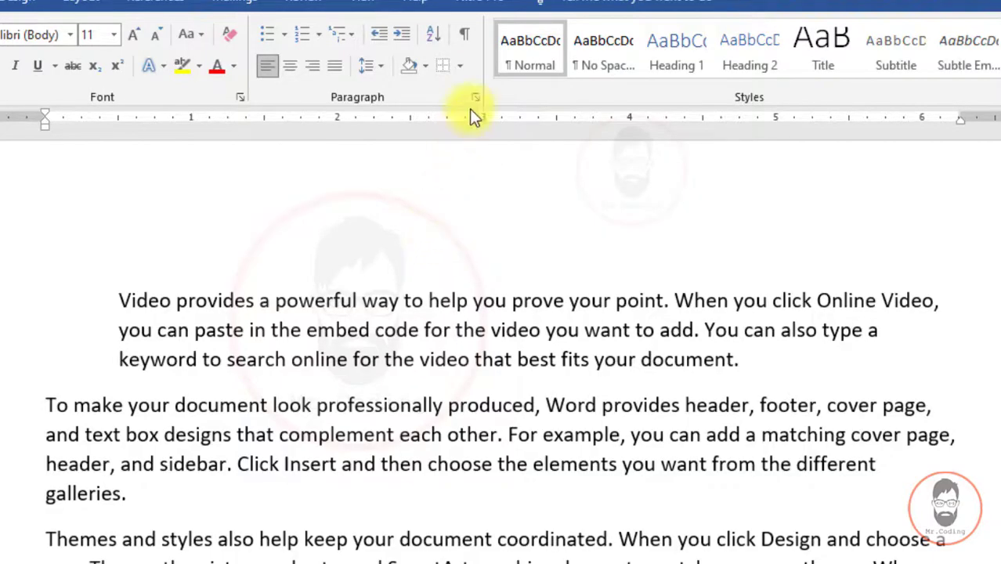
- Show the formatting marks and select the first paragraph's end mark and the space mark after "powerful"
{"action": "left_click", "coordinate": [462, 39]}
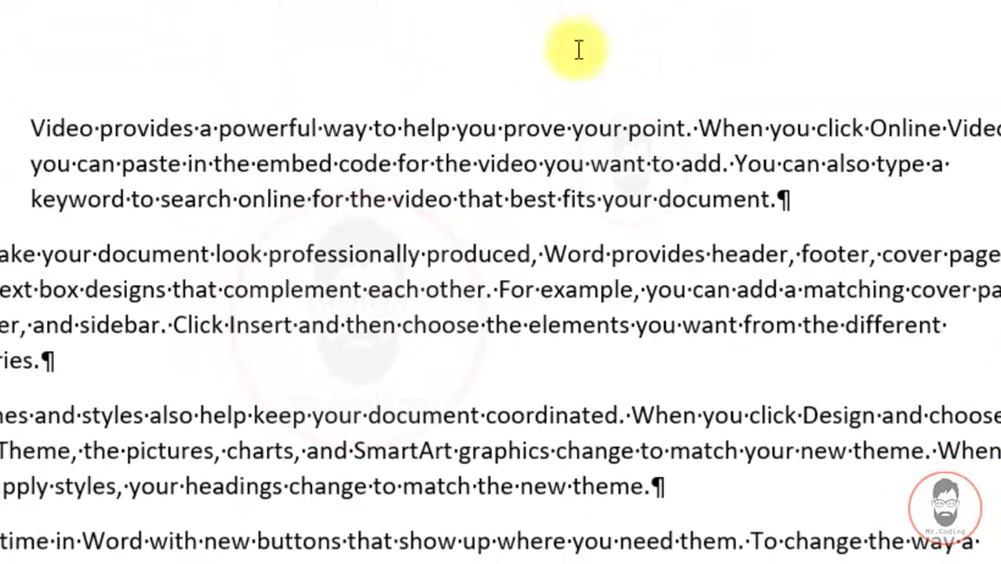
{"action": "left_click_drag", "start_coordinate": [774, 201], "coordinate": [787, 202]}
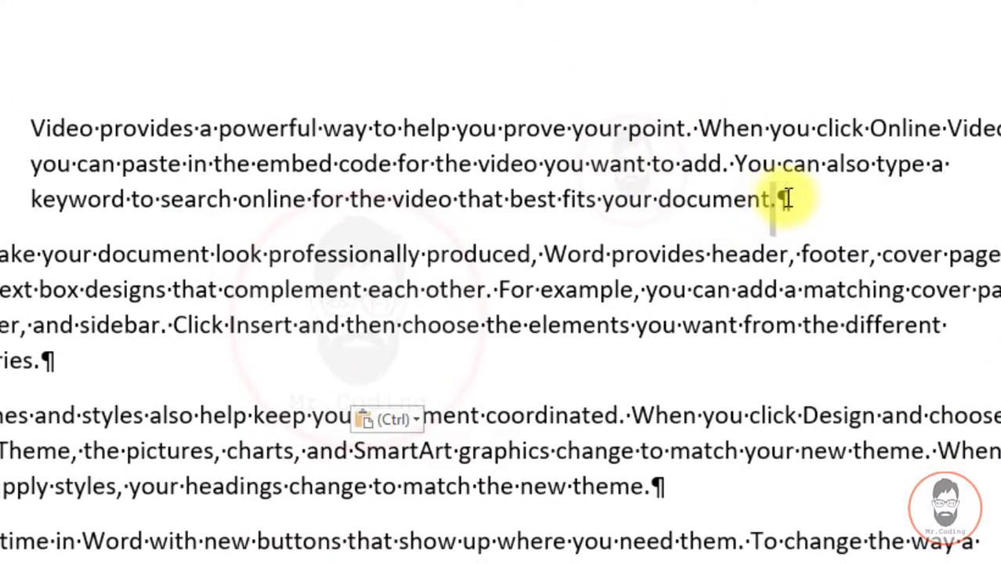
{"action": "left_click", "coordinate": [47, 360]}
{"action": "key", "text": "ctrl+v"}
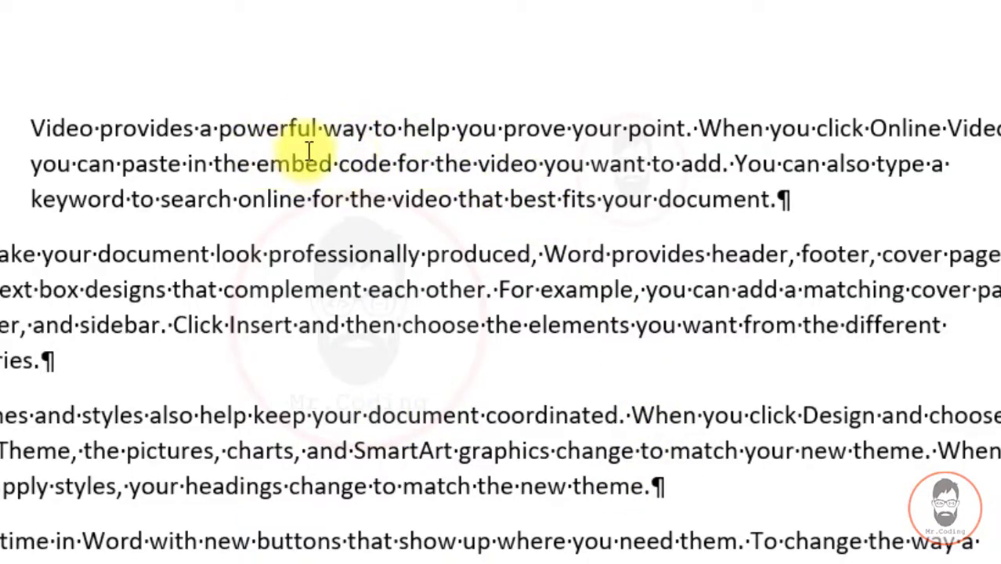
{"action": "left_click", "coordinate": [318, 128]}
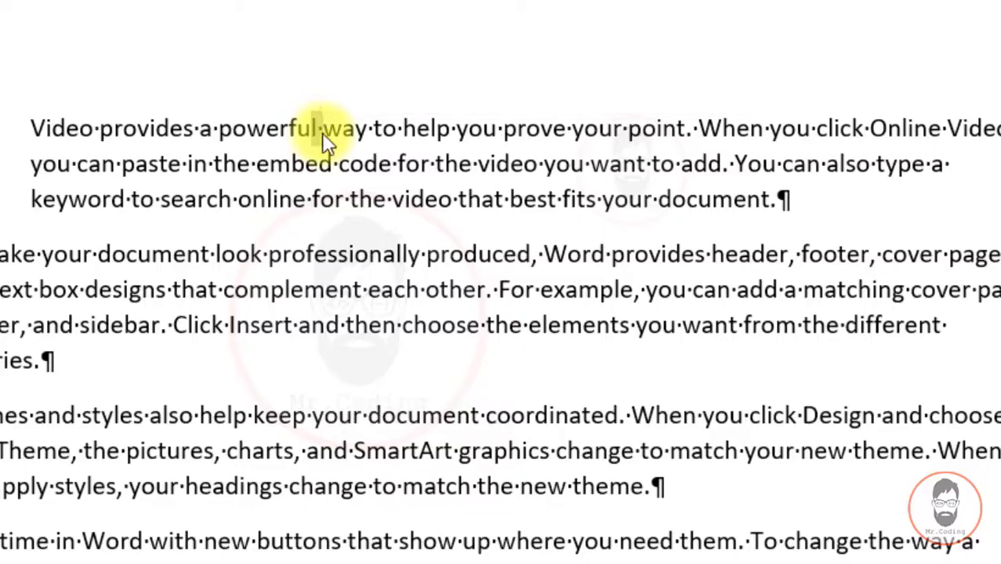
{"action": "double_click", "coordinate": [324, 130]}
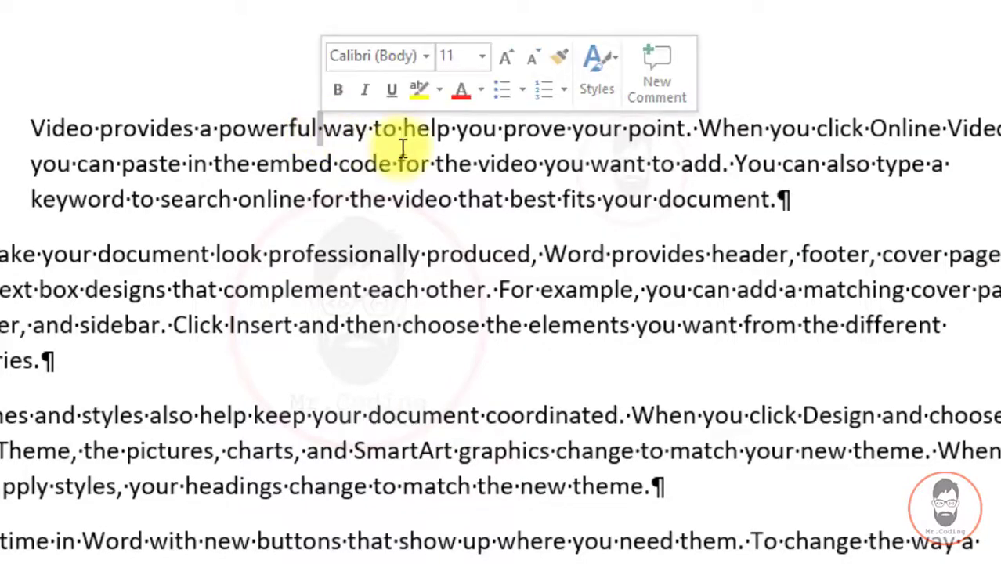
- Select the space marks after "to", "help" and "you" in the first paragraph, one at a time
{"action": "double_click", "coordinate": [421, 132]}
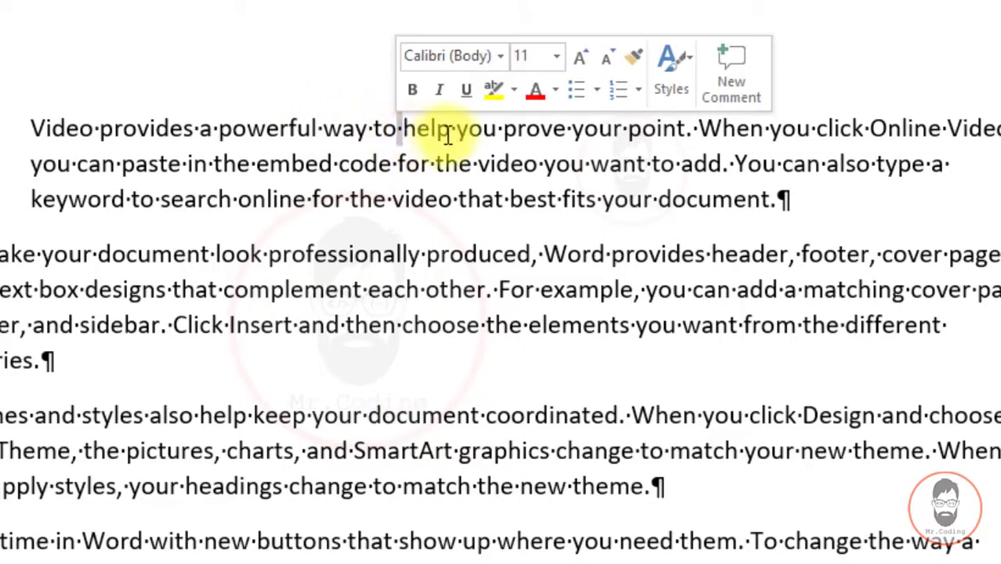
{"action": "double_click", "coordinate": [458, 129]}
{"action": "left_click", "coordinate": [500, 131]}
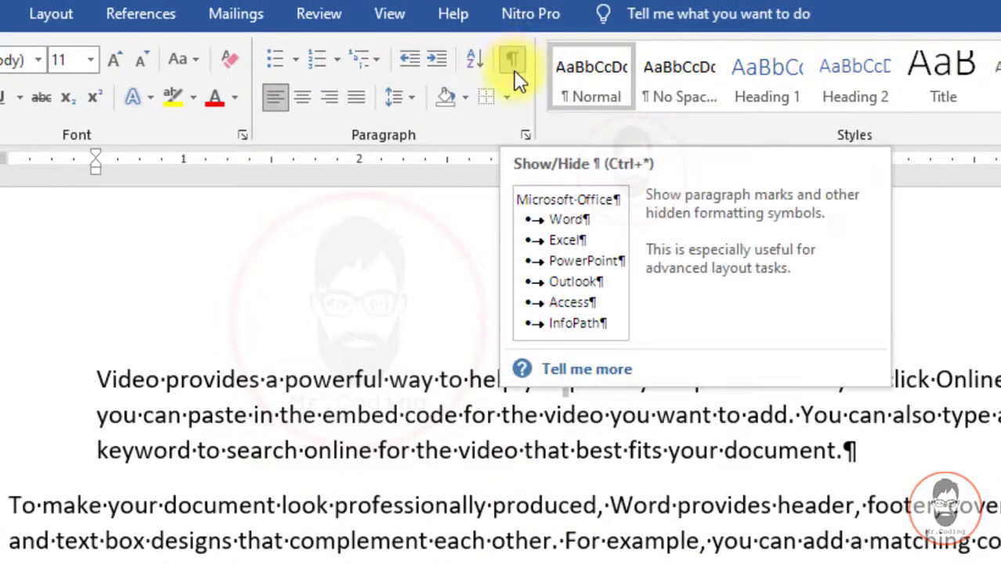
- Hide the formatting marks and show them again
{"action": "left_click", "coordinate": [513, 61]}
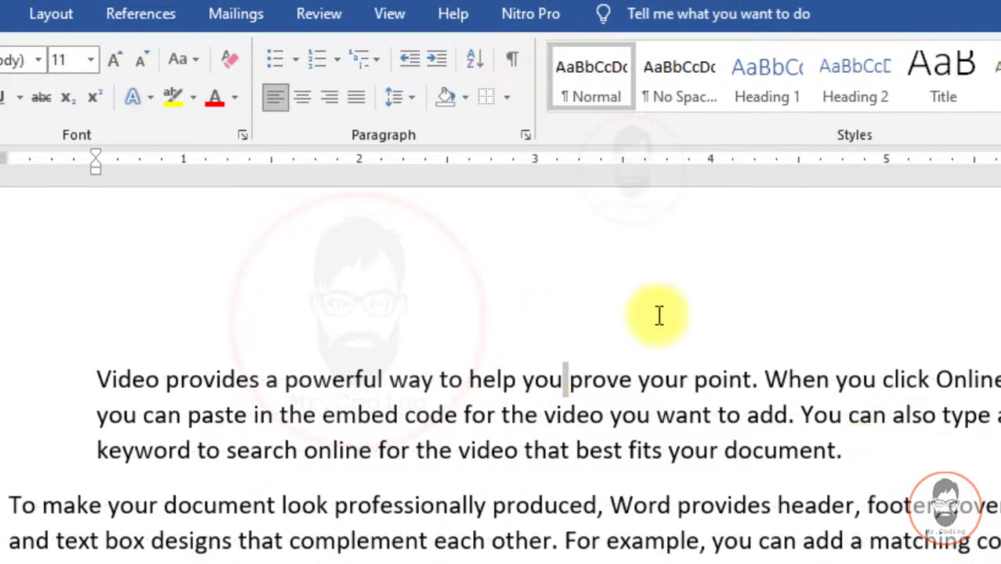
{"action": "left_click", "coordinate": [511, 60]}
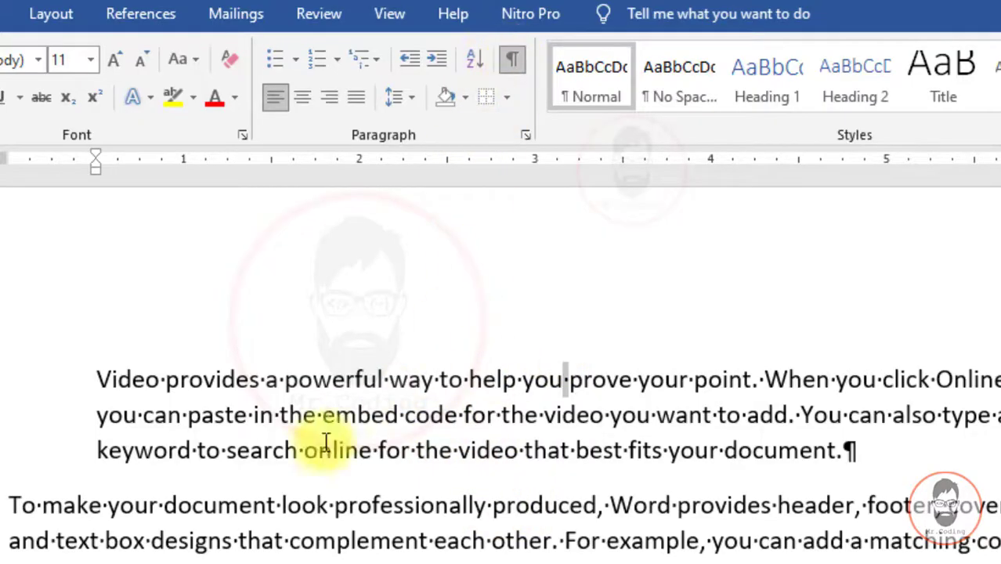
{"action": "left_click", "coordinate": [859, 445]}
{"action": "left_click", "coordinate": [846, 416]}
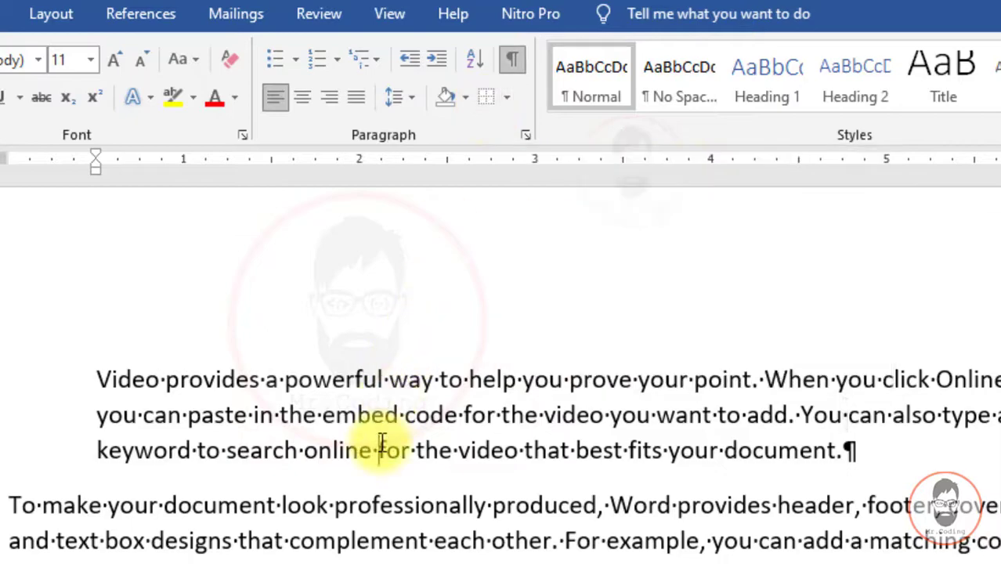
- Examine the end marks of the remaining paragraphs and select the empty paragraph marks below the text
{"action": "scroll", "coordinate": [381, 442], "scroll_direction": "down", "scroll_amount": 3}
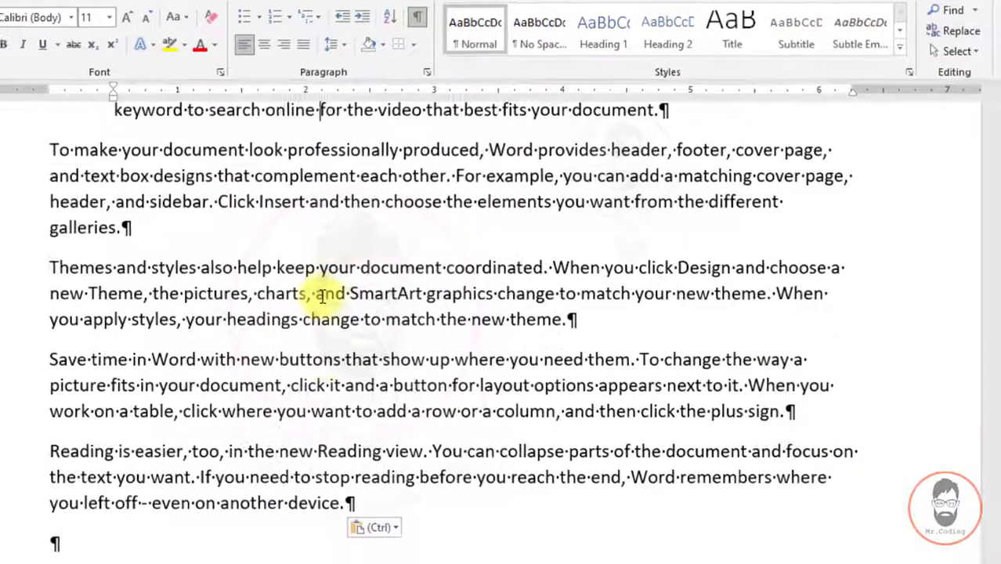
{"action": "scroll", "coordinate": [352, 370], "scroll_direction": "down", "scroll_amount": 1}
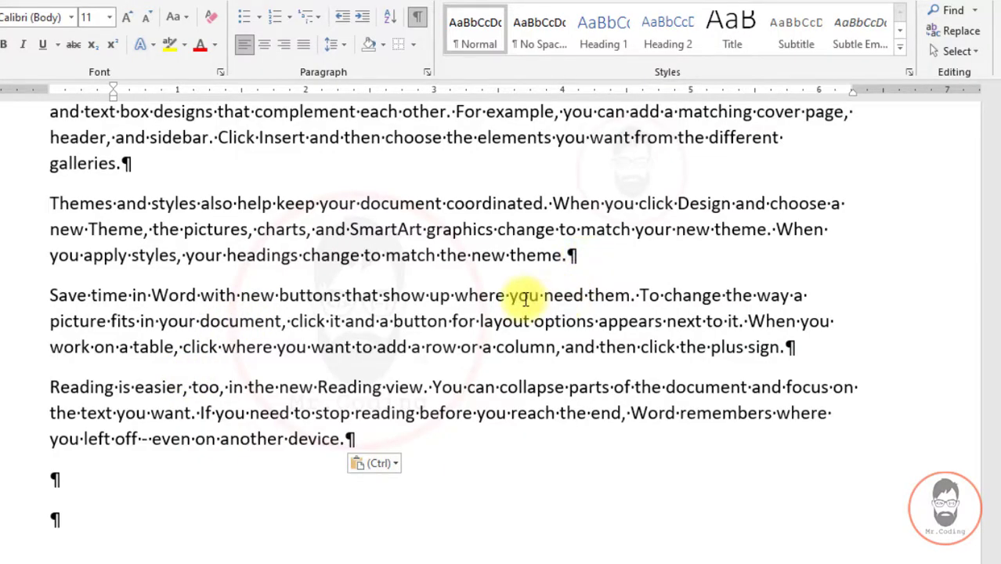
{"action": "scroll", "coordinate": [380, 335], "scroll_direction": "down", "scroll_amount": 3}
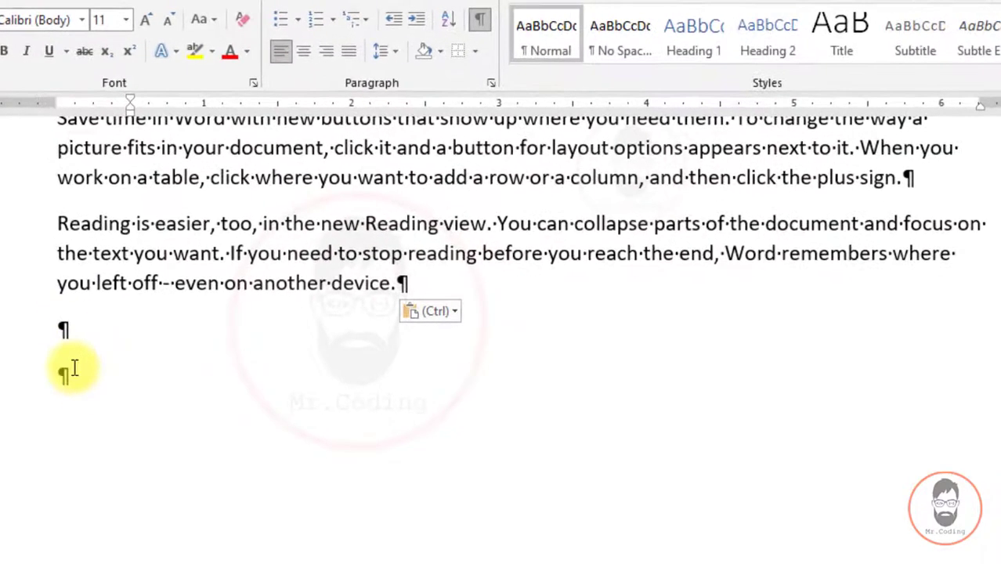
{"action": "left_click_drag", "start_coordinate": [78, 379], "coordinate": [60, 331]}
{"action": "scroll", "coordinate": [102, 356], "scroll_direction": "up", "scroll_amount": 2}
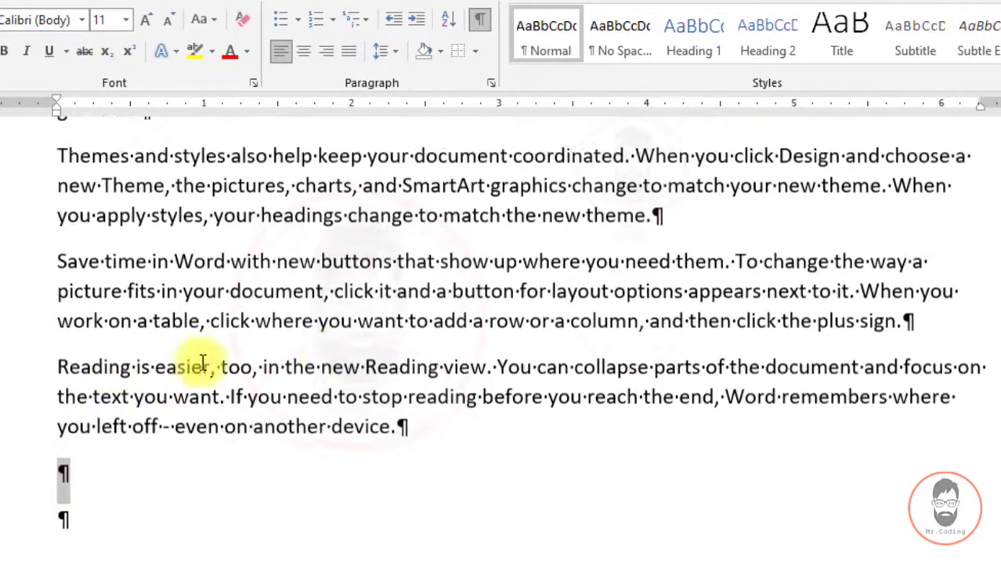
{"action": "scroll", "coordinate": [337, 355], "scroll_direction": "up", "scroll_amount": 3}
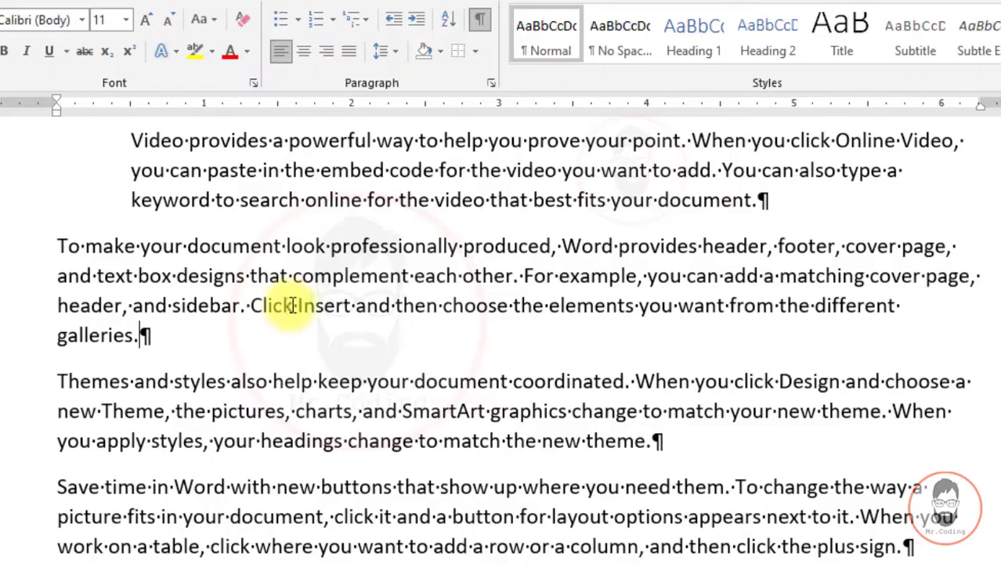
- Insert a tab before "and then choose" in the second paragraph and select its tab mark
{"action": "left_click", "coordinate": [356, 307]}
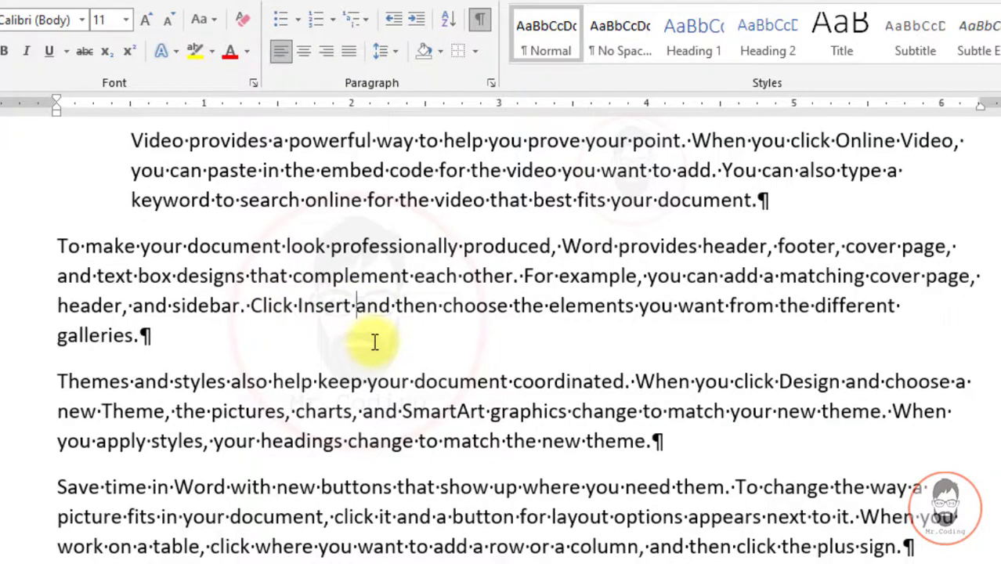
{"action": "key", "text": "Tab"}
{"action": "double_click", "coordinate": [388, 306]}
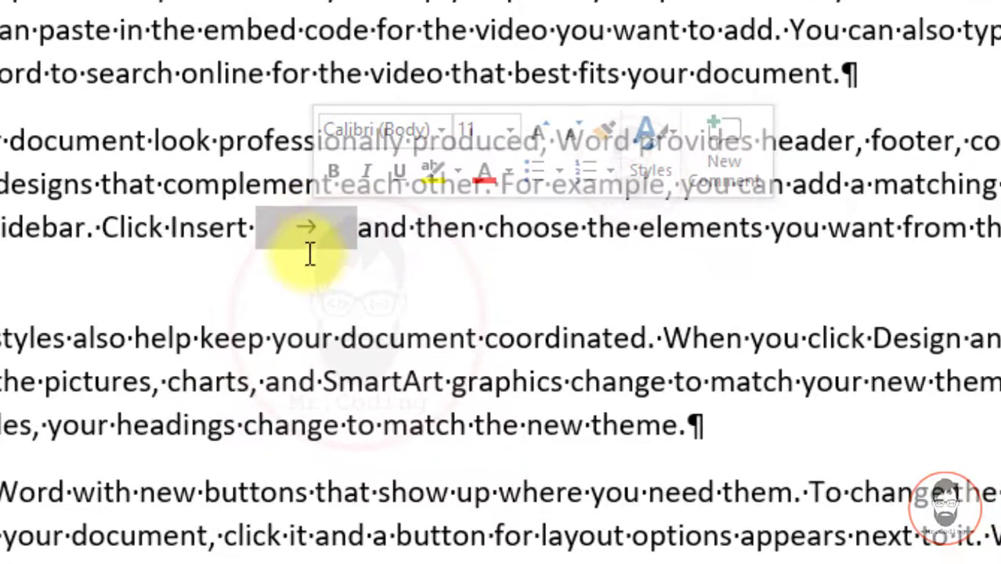
{"action": "left_click", "coordinate": [314, 236]}
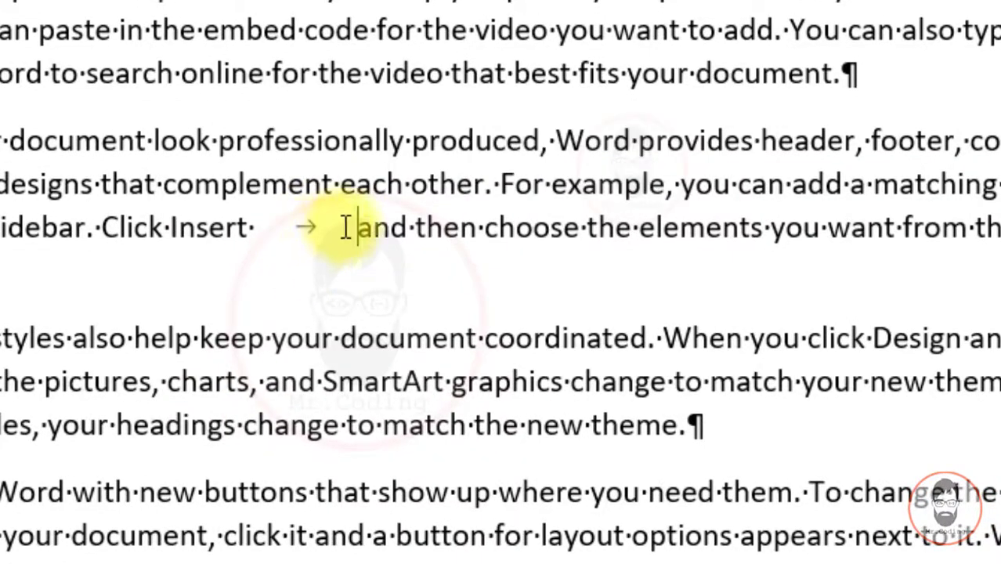
{"action": "left_click_drag", "start_coordinate": [314, 232], "coordinate": [282, 232]}
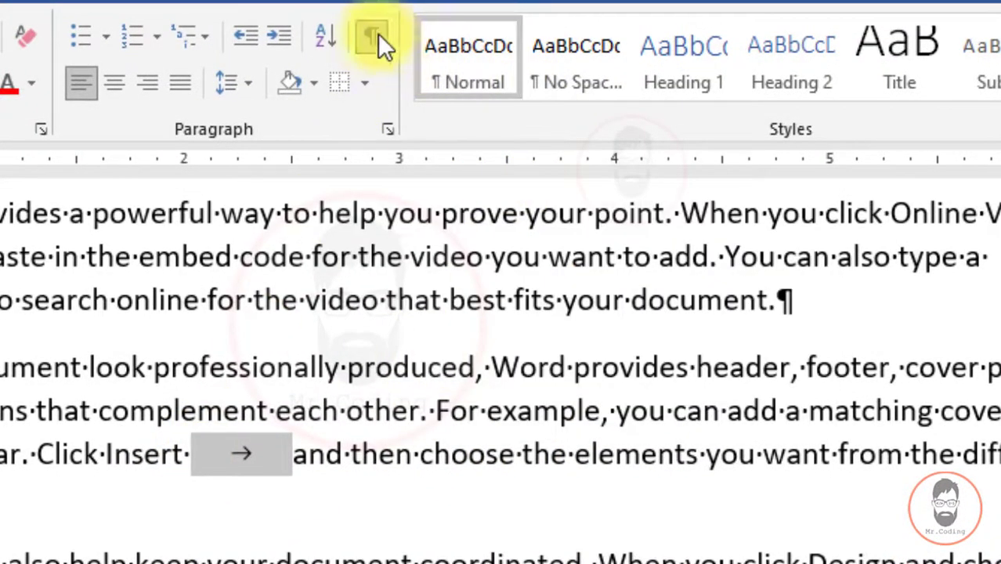
- Hide the formatting marks and insert a run of spaces before "choose" in the second paragraph, about as wide as the tab gap
{"action": "left_click", "coordinate": [374, 33]}
{"action": "left_click", "coordinate": [380, 454]}
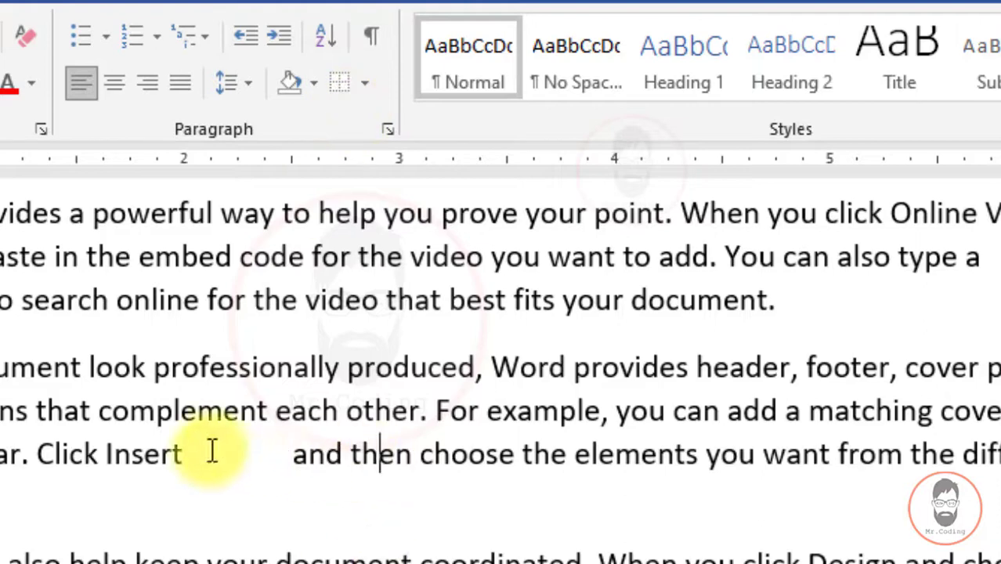
{"action": "left_click_drag", "start_coordinate": [259, 451], "coordinate": [278, 462]}
{"action": "left_click", "coordinate": [262, 453]}
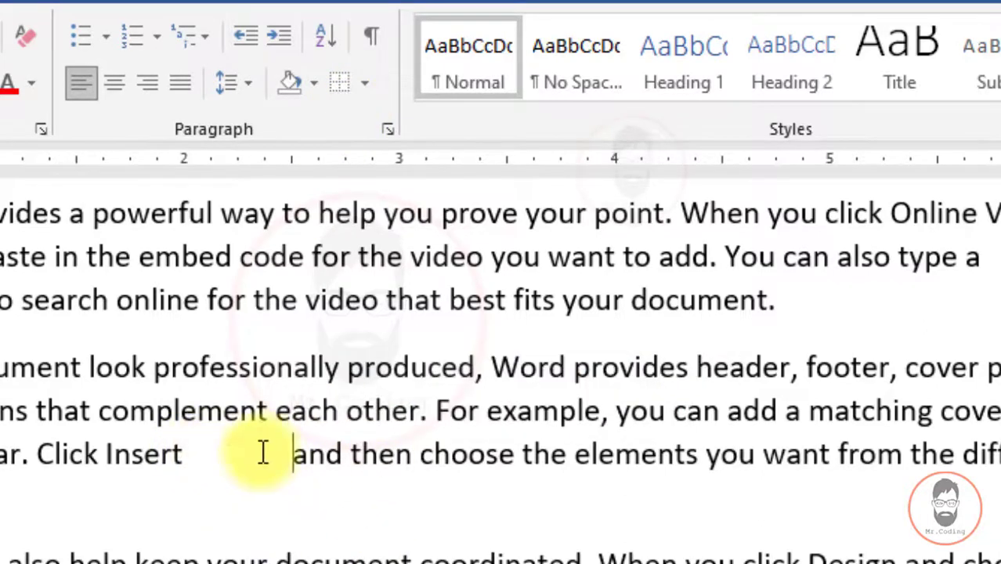
{"action": "left_click", "coordinate": [422, 455]}
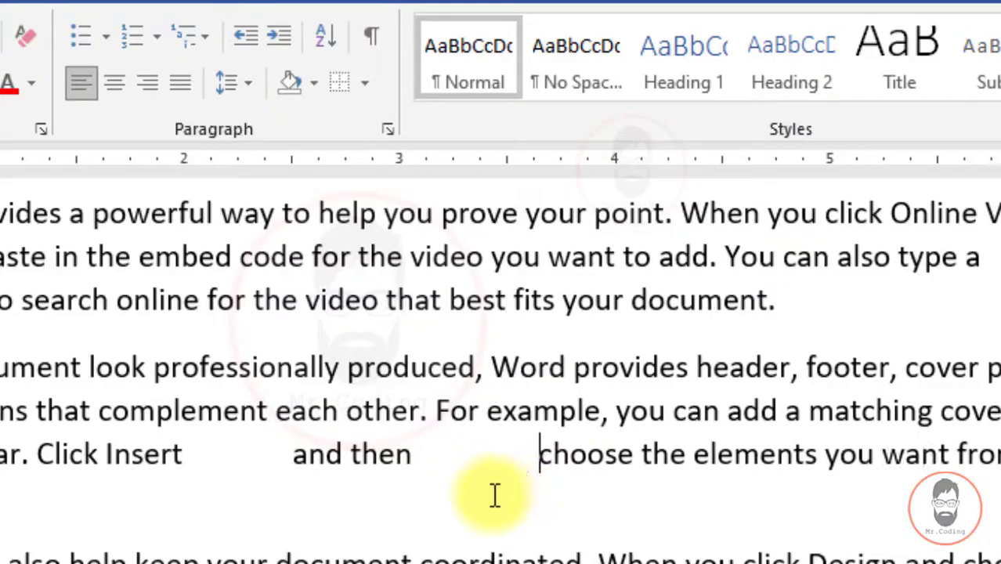
- Compare the tab gap after "Insert" with the space gap after "then" by selecting each one
{"action": "left_click", "coordinate": [225, 452]}
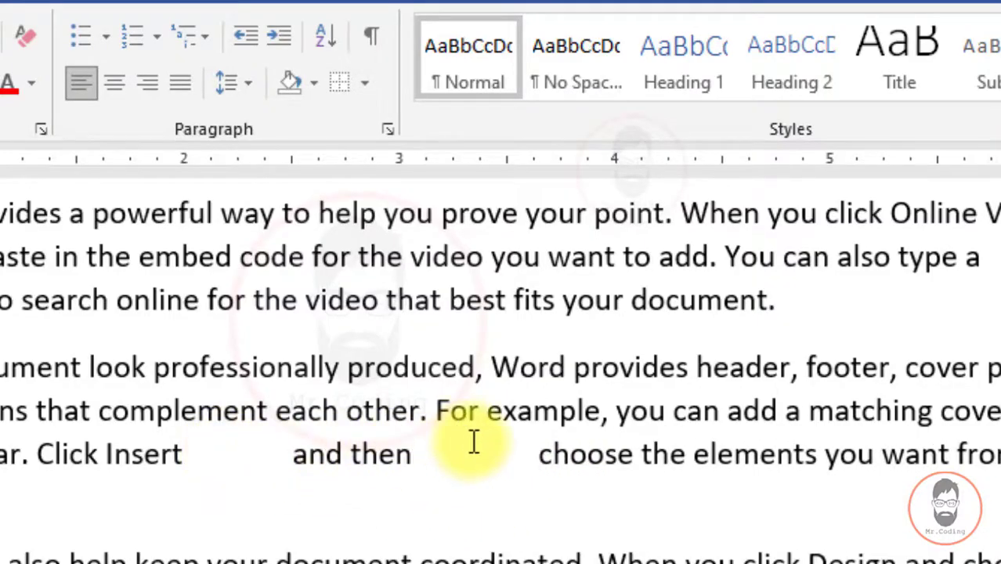
{"action": "left_click", "coordinate": [519, 461]}
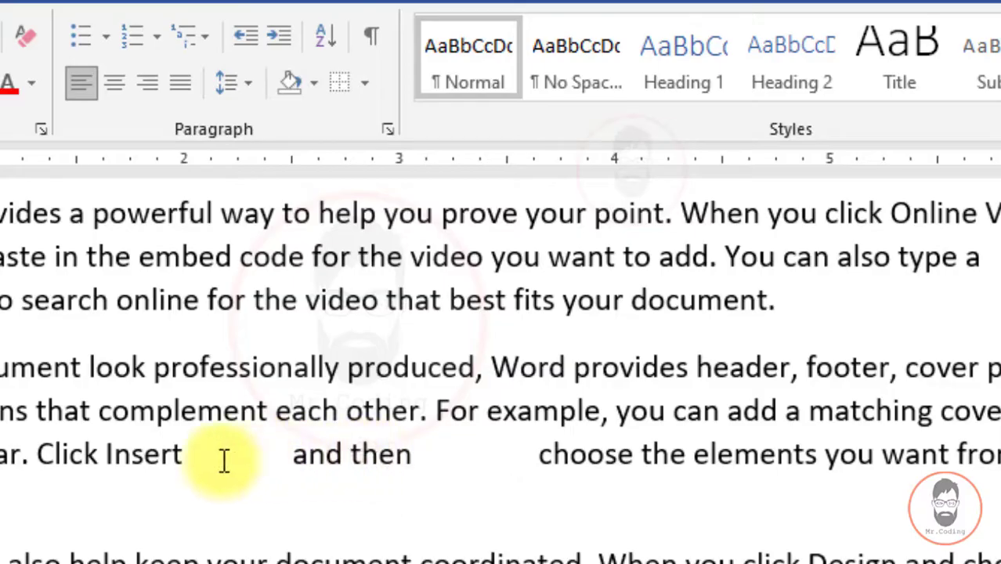
{"action": "left_click_drag", "start_coordinate": [192, 454], "coordinate": [292, 455]}
{"action": "left_click_drag", "start_coordinate": [530, 461], "coordinate": [421, 474]}
{"action": "left_click", "coordinate": [640, 312]}
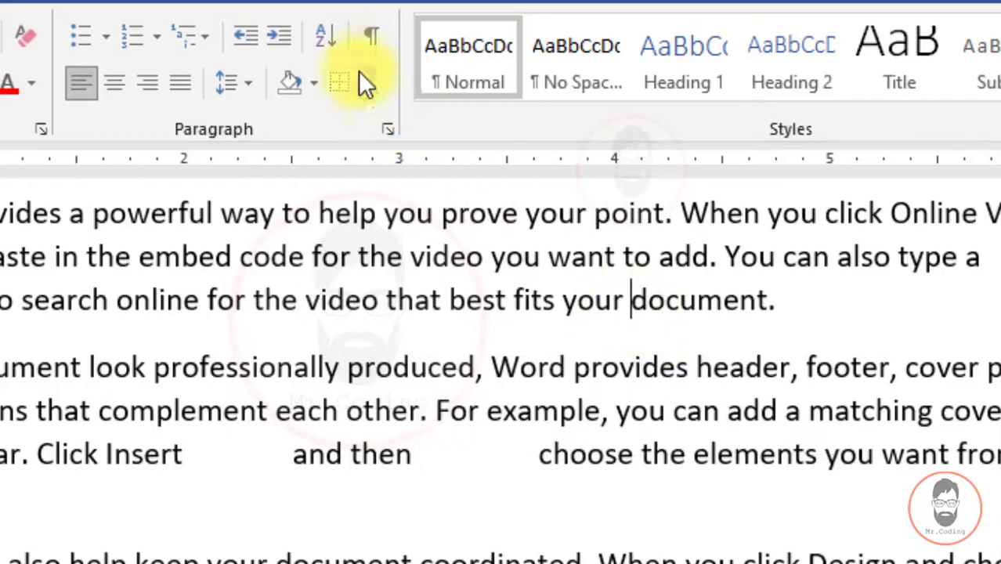
- Show the formatting marks and select the run of space dots after "then" and the tab arrow after "Insert"
{"action": "left_click", "coordinate": [372, 39]}
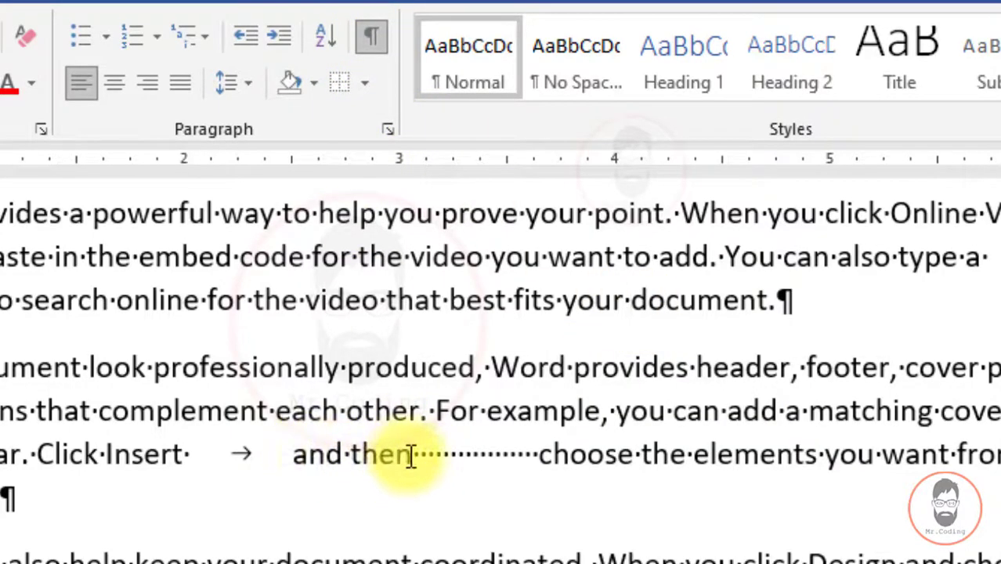
{"action": "left_click_drag", "start_coordinate": [413, 455], "coordinate": [541, 455]}
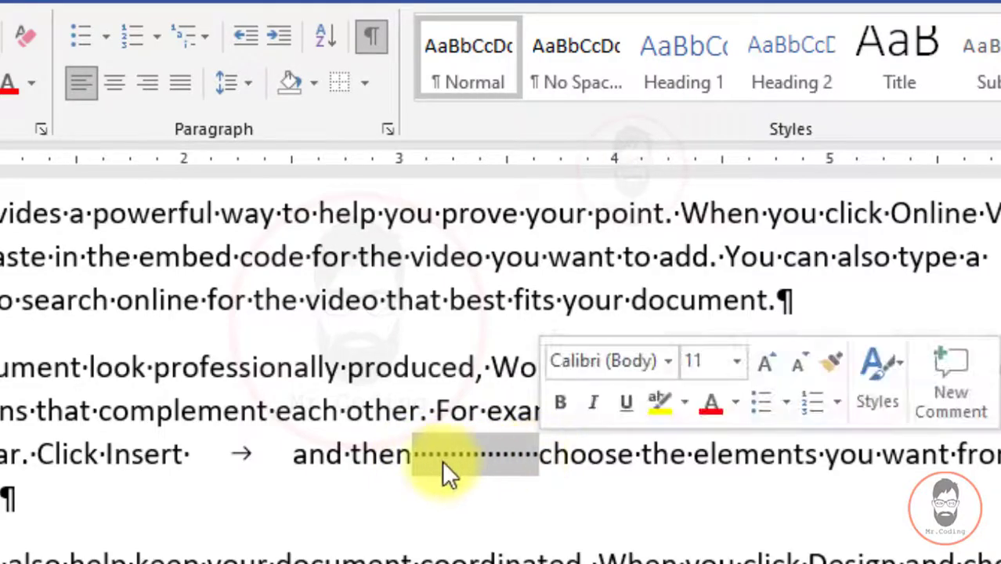
{"action": "double_click", "coordinate": [222, 444]}
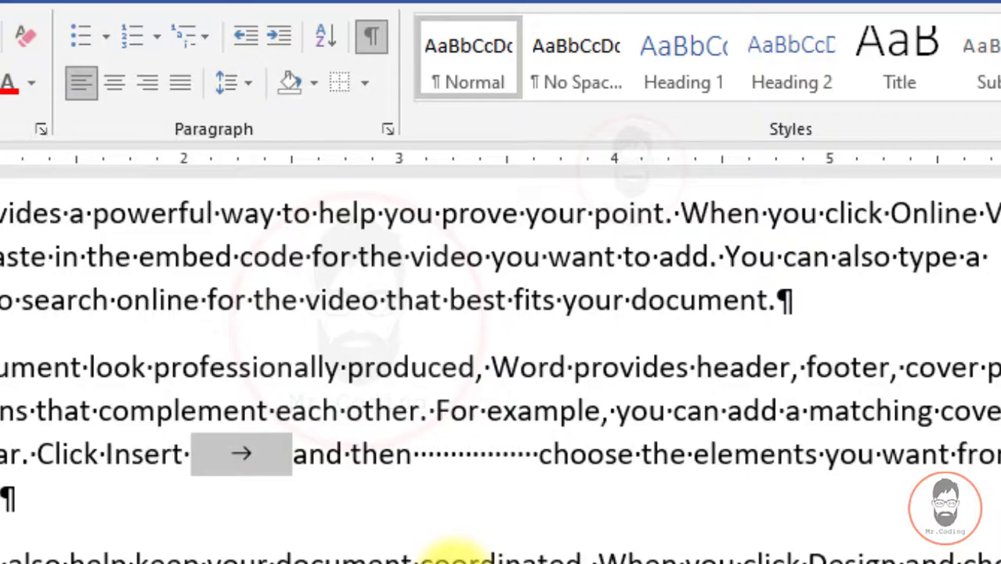
{"action": "left_click", "coordinate": [460, 455]}
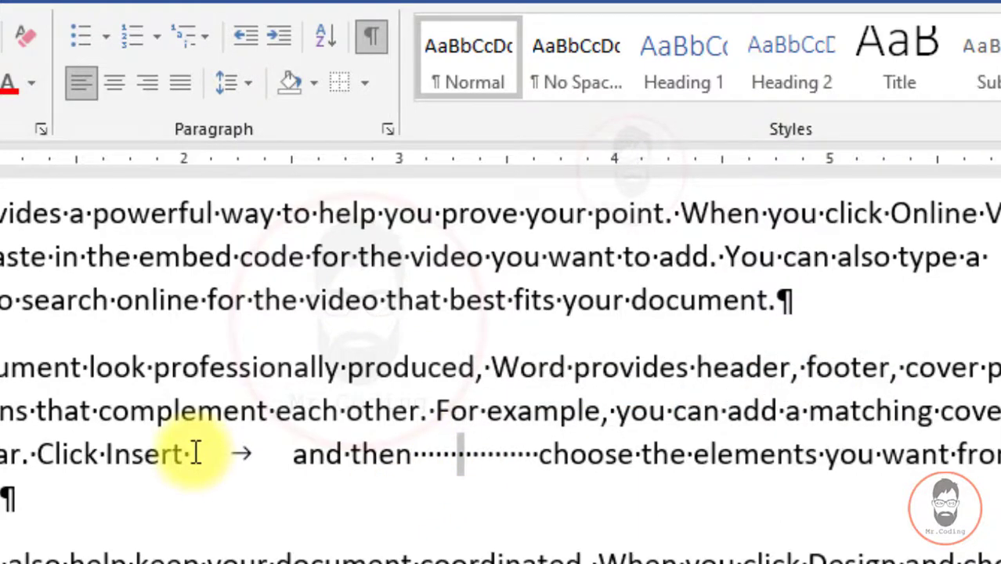
{"action": "left_click_drag", "start_coordinate": [217, 453], "coordinate": [264, 449]}
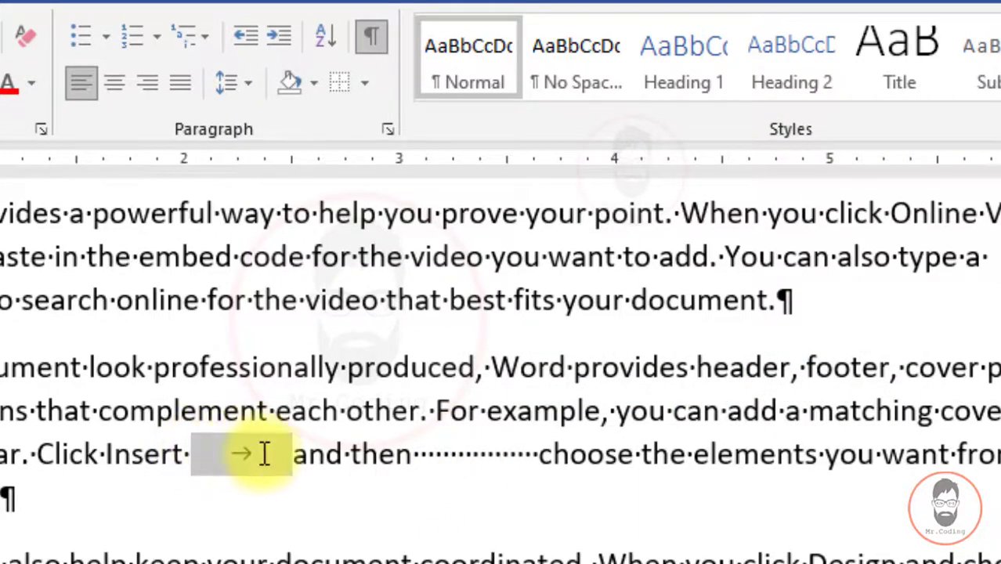
- Place the cursor in the third paragraph and hide the formatting marks
{"action": "left_click", "coordinate": [251, 546]}
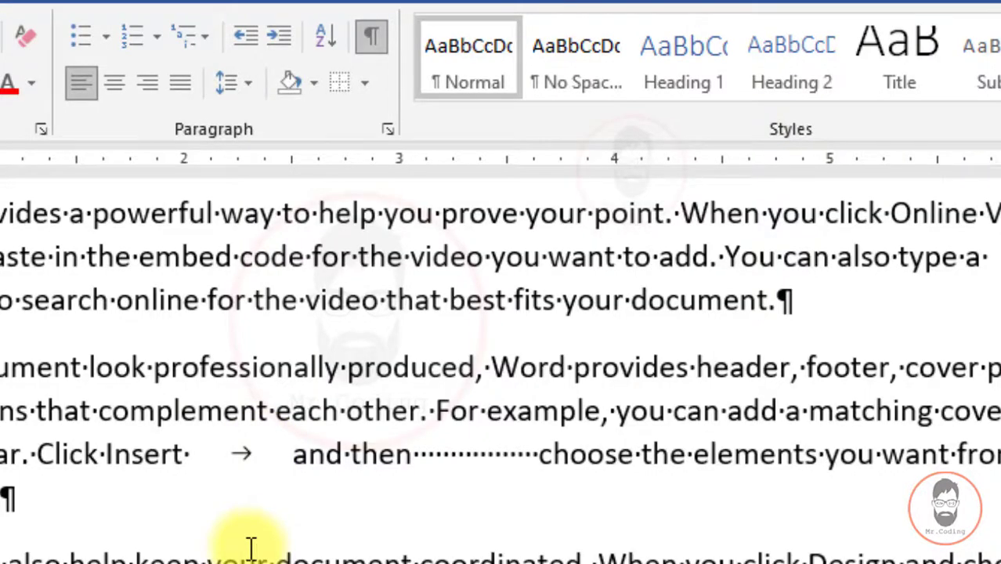
{"action": "scroll", "coordinate": [250, 548], "scroll_direction": "up", "scroll_amount": 2}
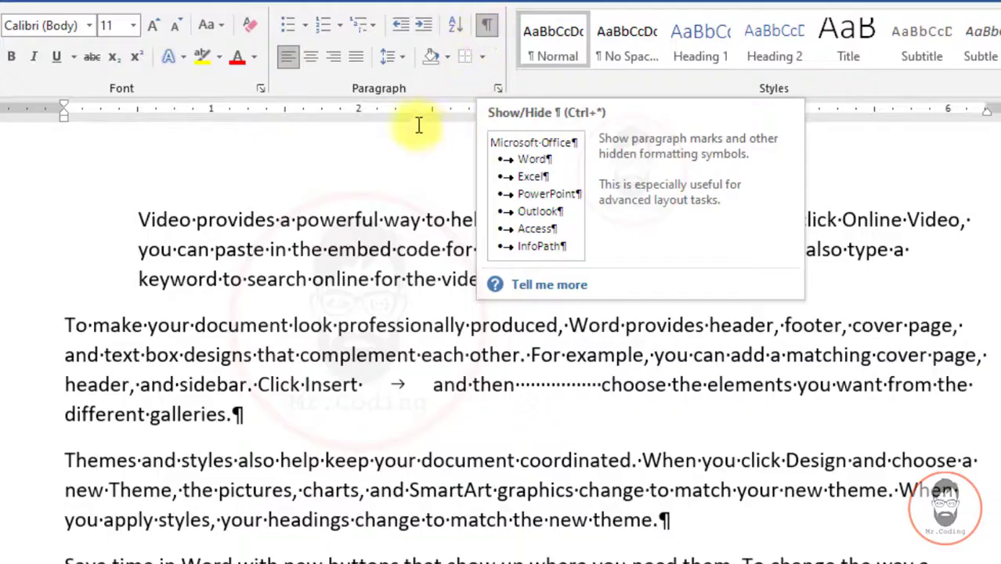
{"action": "left_click", "coordinate": [488, 28]}
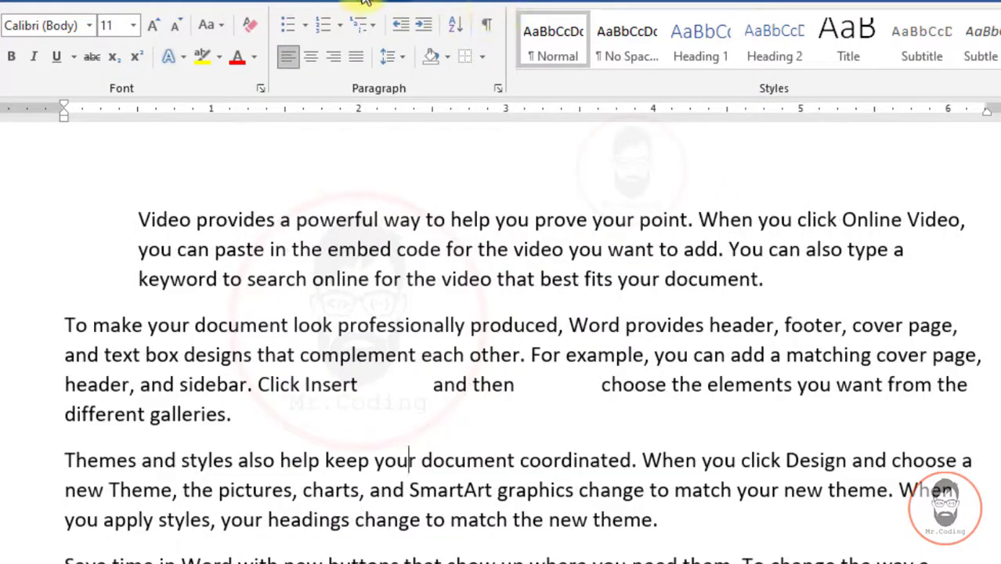